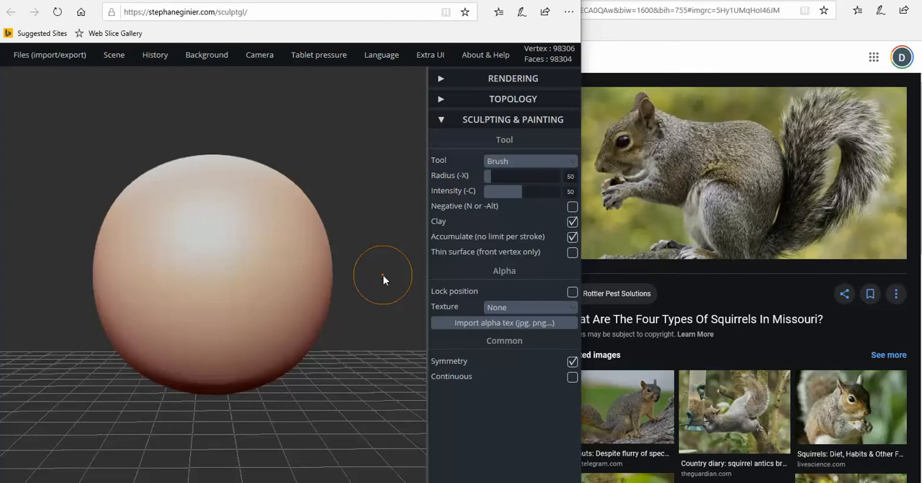
scroll(361, 267, down, 2)
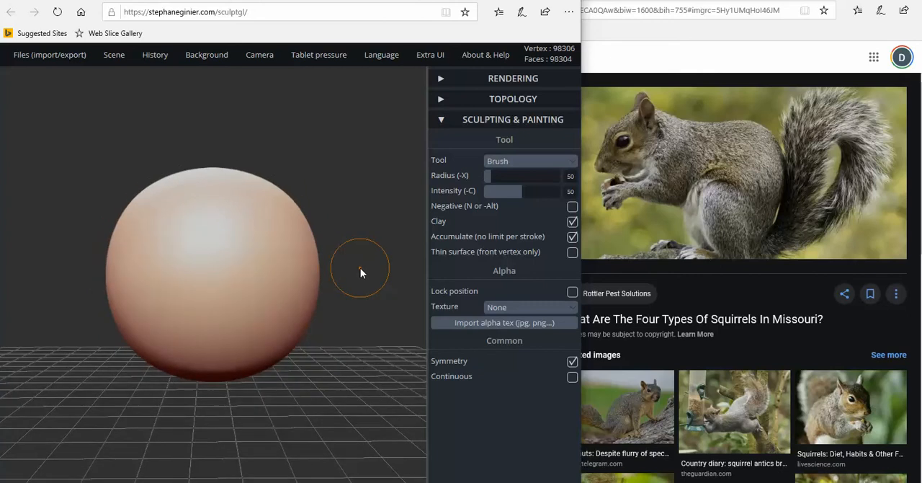
scroll(361, 270, down, 1)
scroll(346, 272, down, 2)
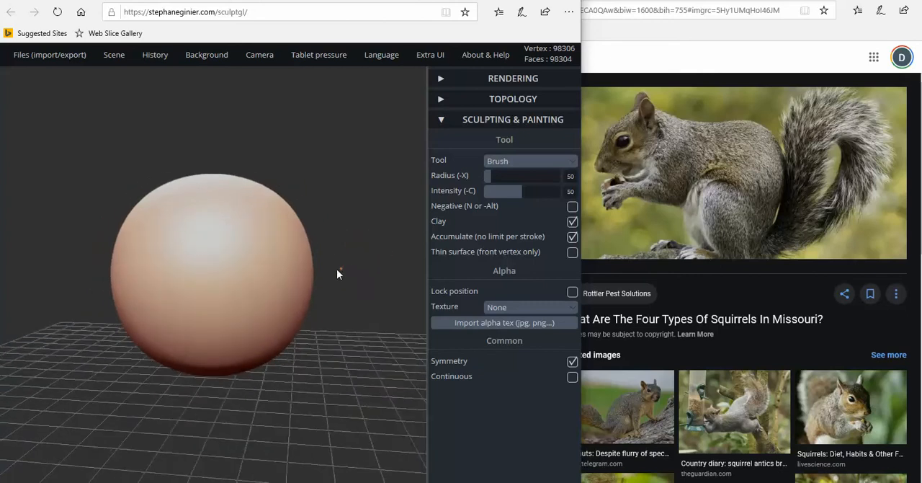
mouse_move(337, 272)
mouse_down()
mouse_move(220, 282)
mouse_move(363, 282)
mouse_move(361, 256)
mouse_move(379, 254)
mouse_up()
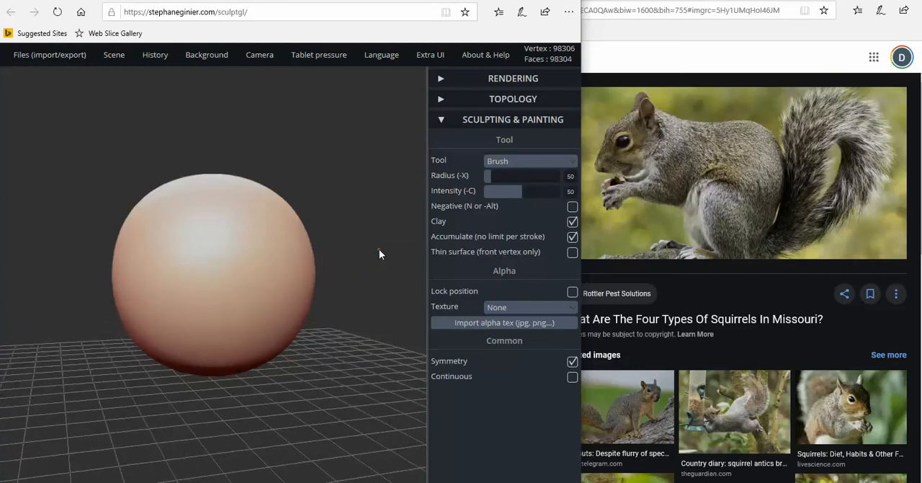
drag(257, 360, 150, 372)
mouse_move(385, 223)
mouse_down()
mouse_move(278, 227)
mouse_move(404, 221)
mouse_move(362, 222)
mouse_up()
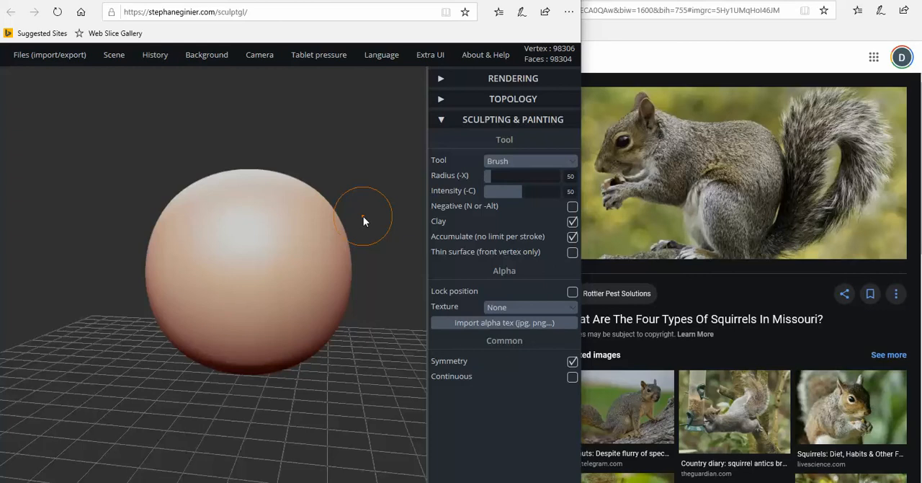
scroll(378, 252, down, 1)
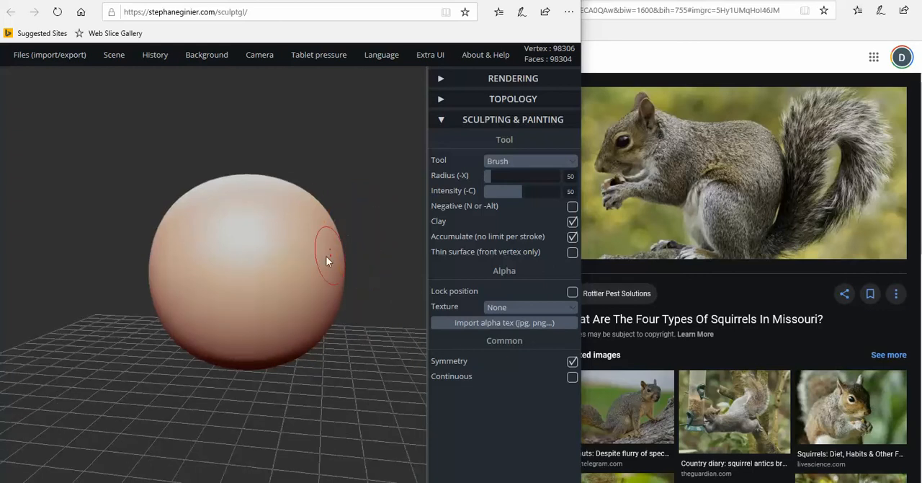
drag(79, 307, 153, 312)
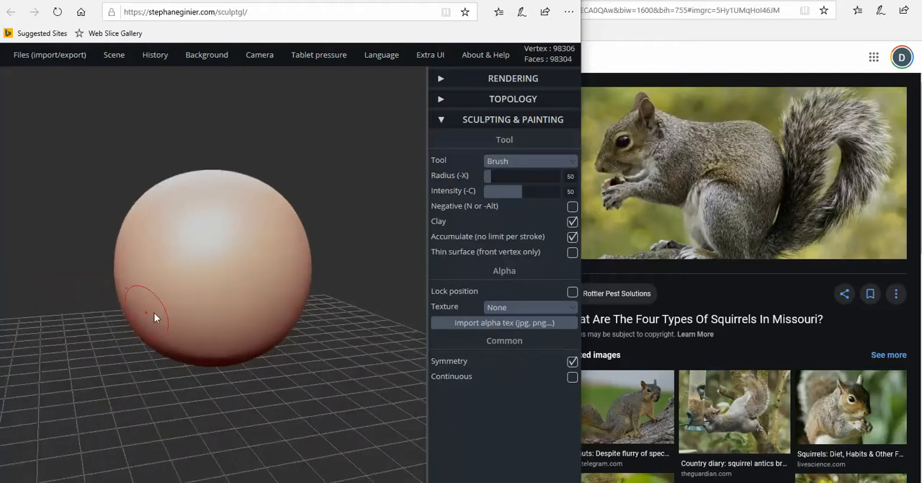
drag(323, 291, 298, 290)
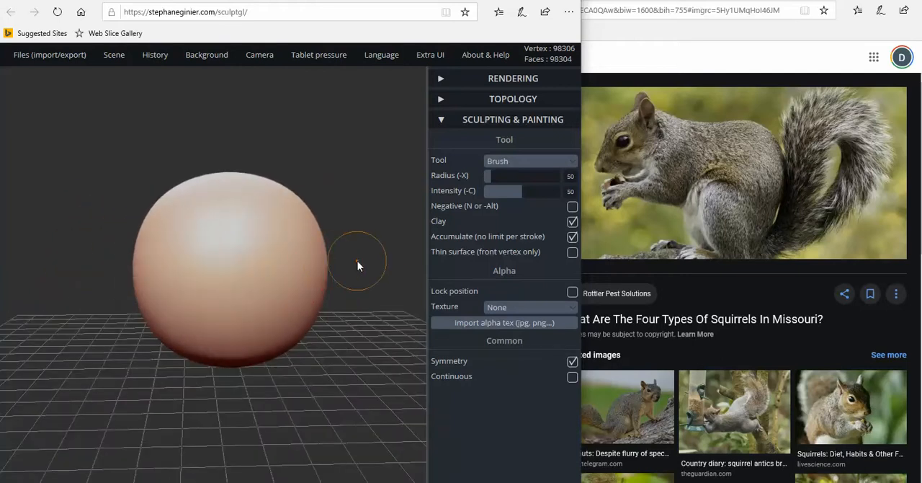
drag(357, 263, 365, 258)
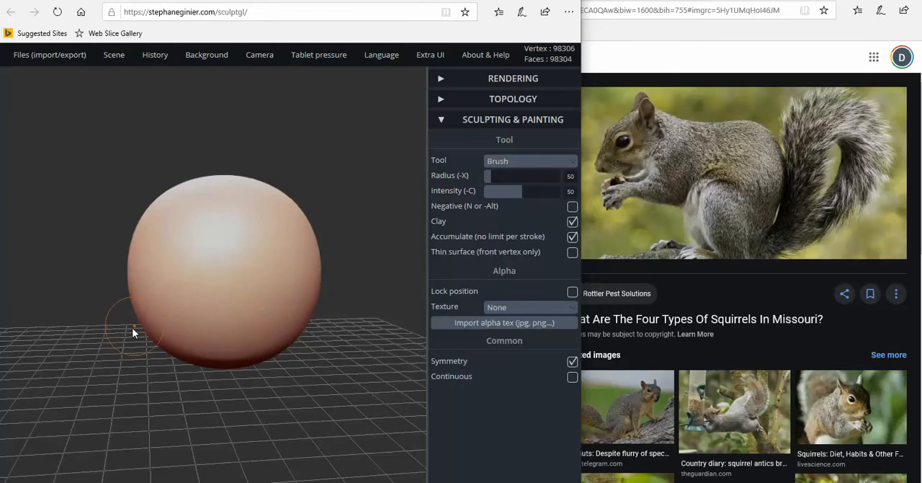
drag(134, 330, 328, 240)
mouse_move(382, 216)
mouse_down()
mouse_move(373, 216)
mouse_move(389, 213)
mouse_up()
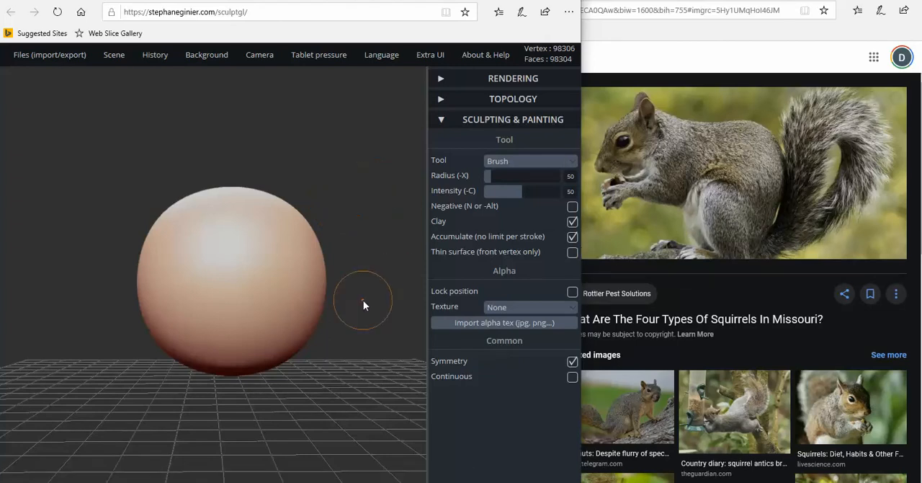
Stretch the default sphere vertically into a tall egg shape with the Transform tool
click(534, 167)
click(511, 296)
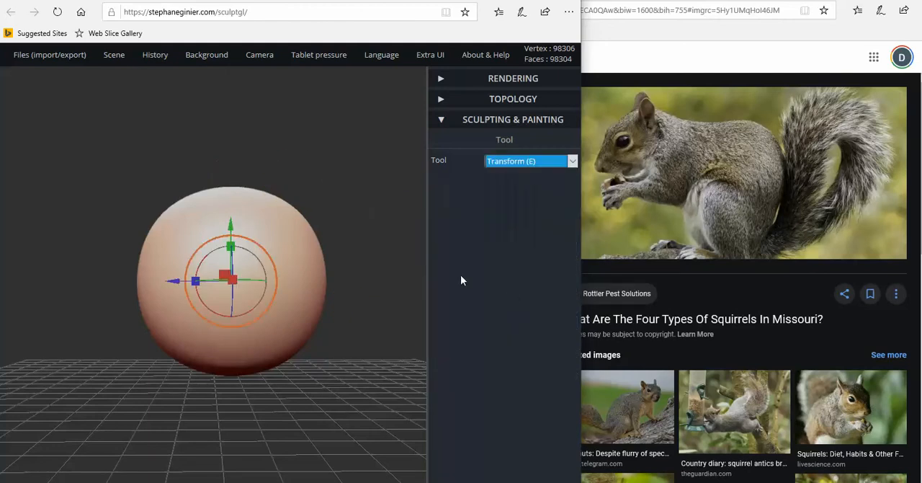
mouse_move(231, 232)
mouse_down()
mouse_move(230, 252)
mouse_move(232, 240)
mouse_up()
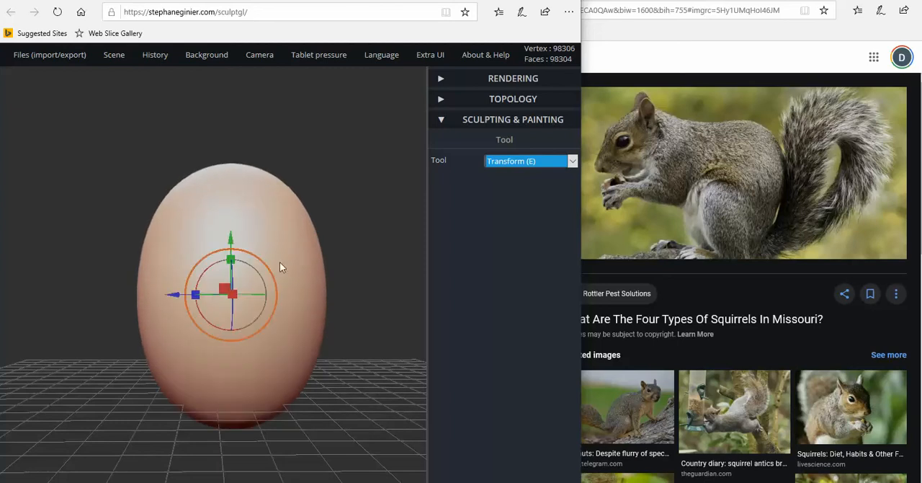
drag(307, 283, 404, 271)
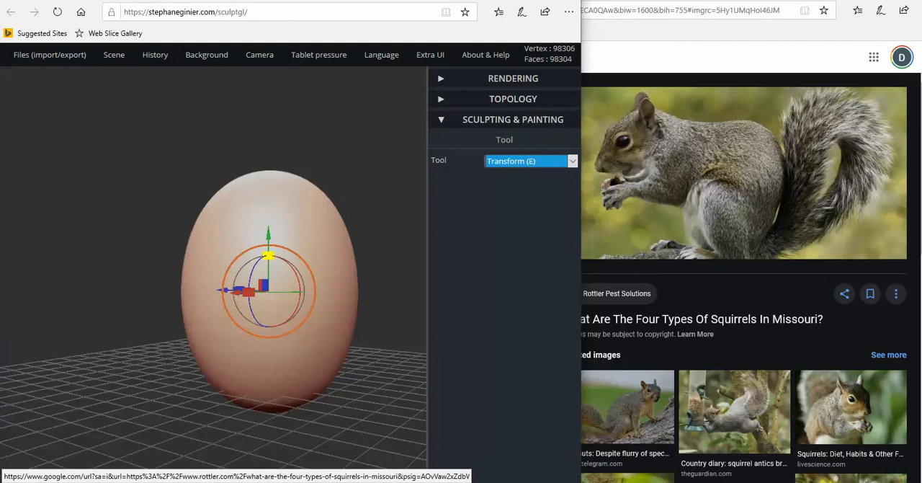
drag(269, 255, 288, 249)
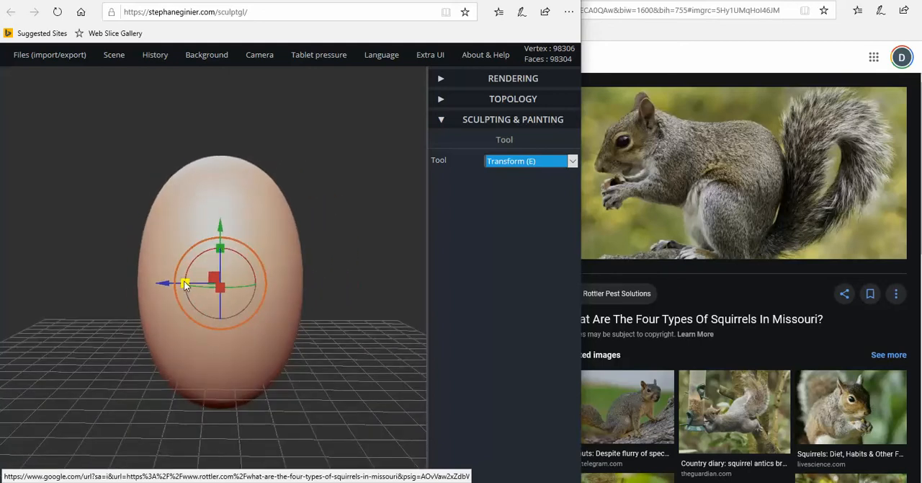
Scale the egg's proportions to form a slimmer squirrel body
drag(318, 287, 157, 292)
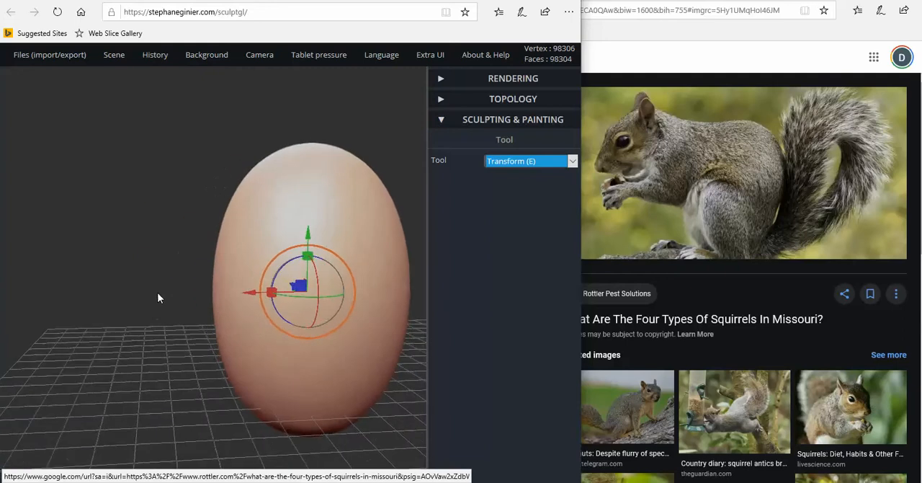
drag(213, 308, 255, 289)
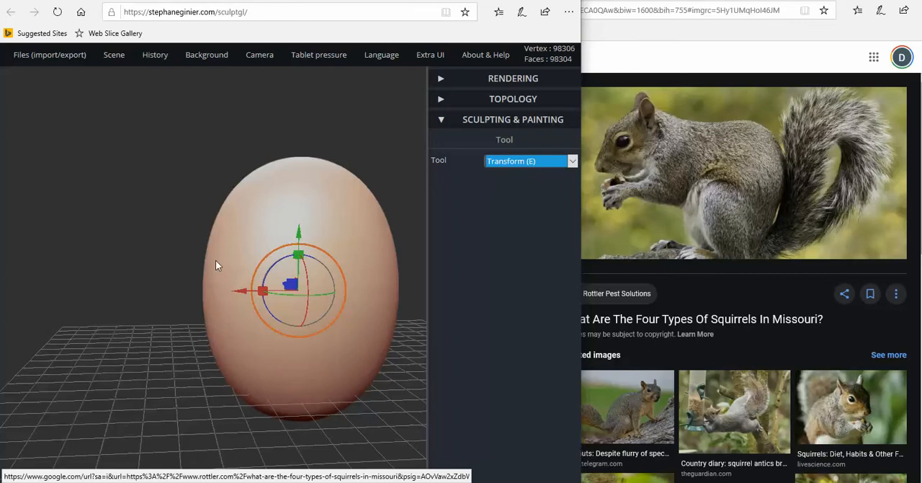
key(ctrl)
drag(215, 265, 255, 281)
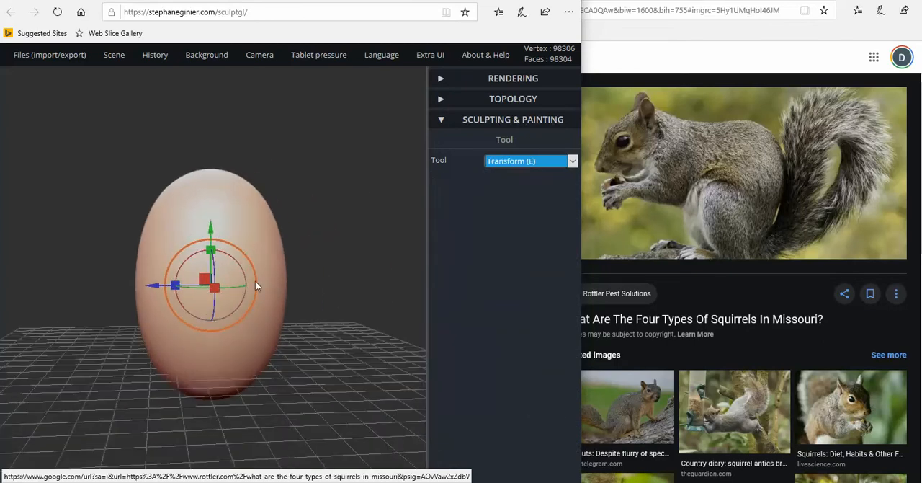
drag(180, 287, 178, 285)
Rotate the egg body slightly in side view so its upper end leans away from vertical
drag(299, 298, 316, 309)
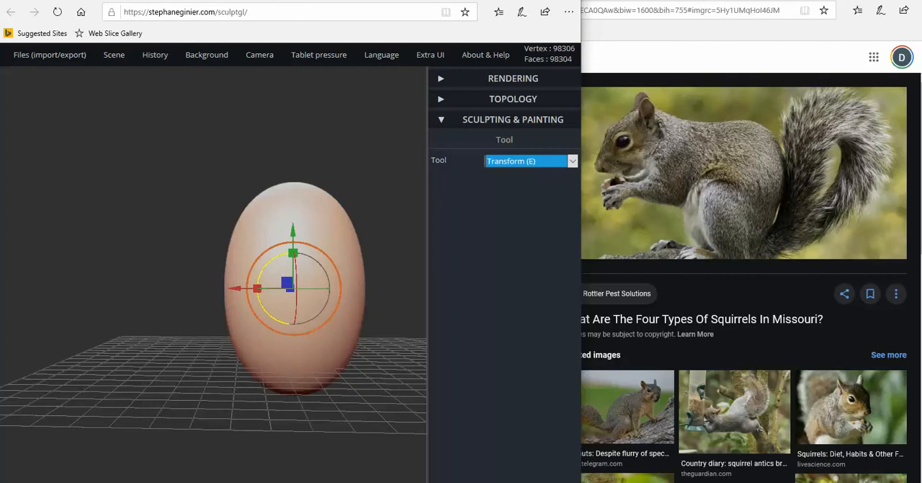
mouse_move(268, 264)
mouse_down()
mouse_move(291, 263)
mouse_move(278, 263)
mouse_up()
drag(142, 295, 139, 298)
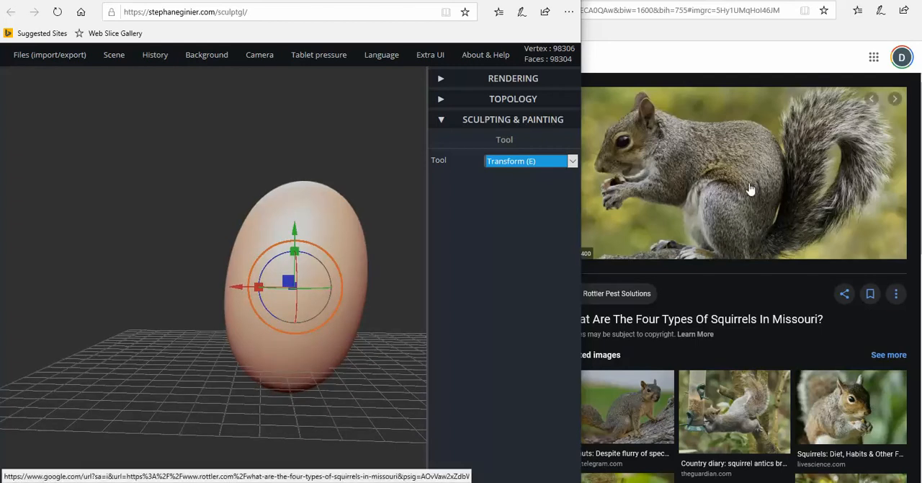
Duplicate the tilted egg body within the scene
drag(149, 115, 211, 101)
mouse_move(109, 57)
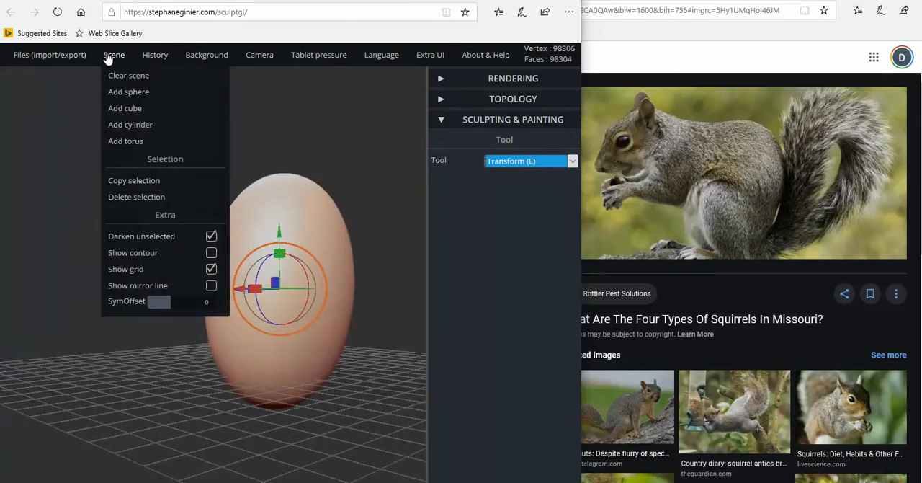
click(116, 185)
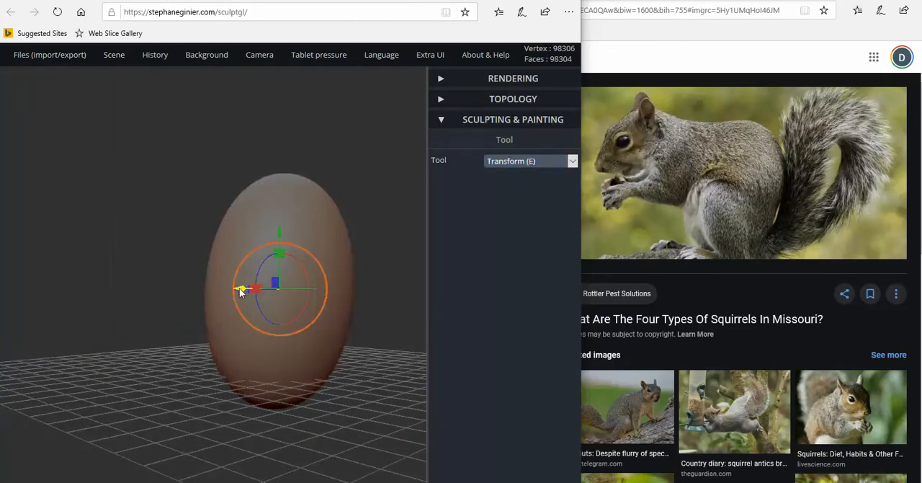
drag(240, 289, 277, 290)
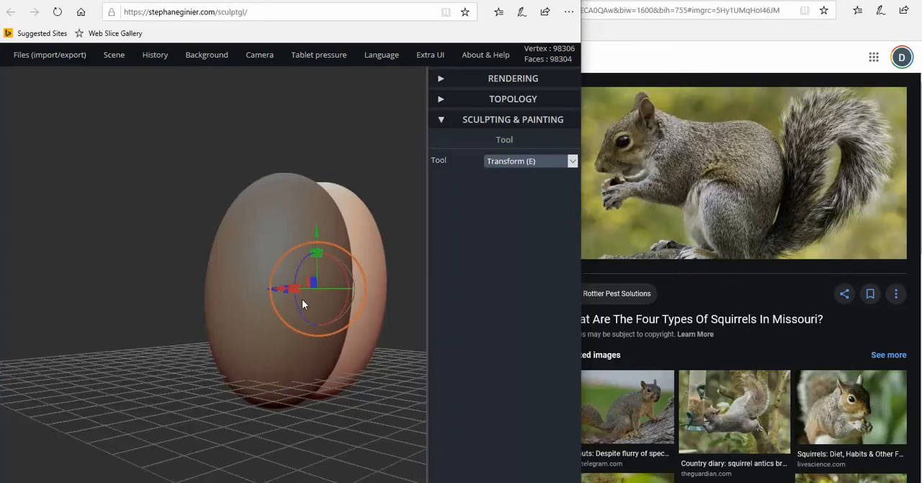
mouse_move(302, 299)
right_down()
mouse_move(212, 303)
mouse_move(262, 290)
mouse_move(310, 295)
right_up()
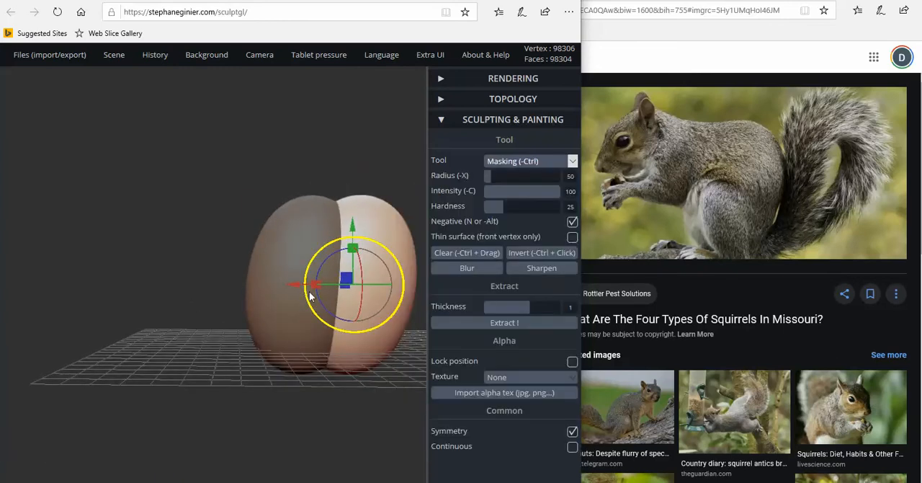
key(ctrl+z)
Move the copied egg sideways out of the body and scale it down uniformly to hind-leg size
drag(242, 298, 431, 328)
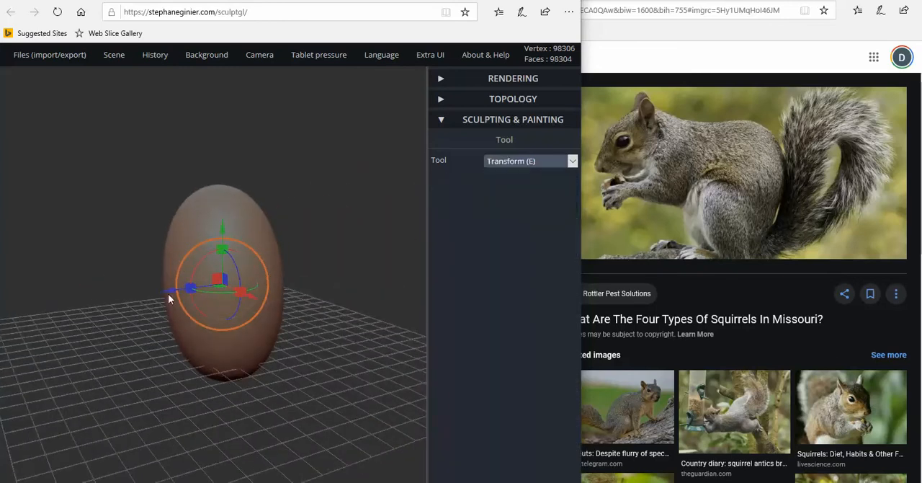
drag(169, 296, 258, 296)
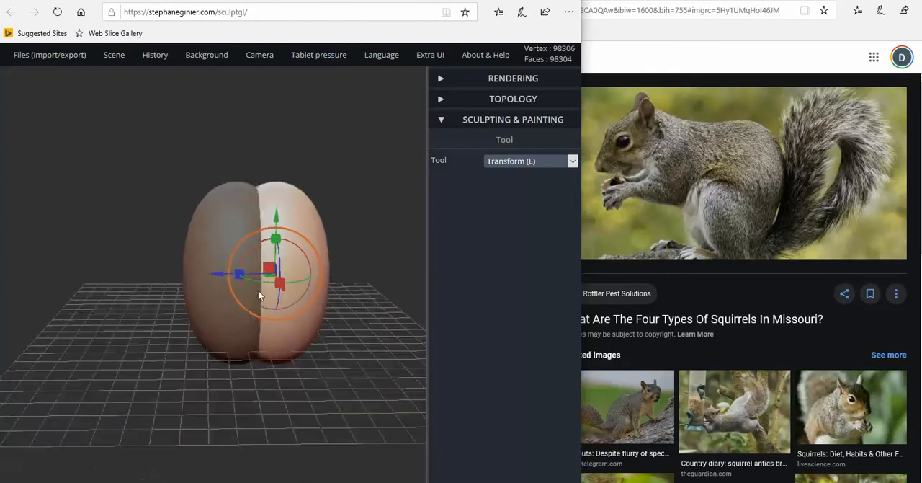
drag(310, 242, 312, 268)
Lower the small egg to the base of the body and stretch it slightly taller as a hind leg
drag(370, 274, 256, 268)
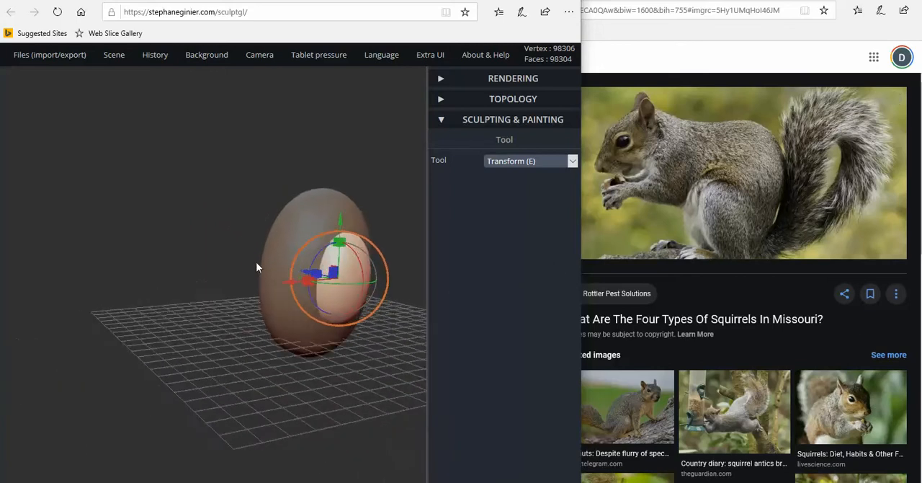
drag(350, 220, 347, 265)
drag(400, 302, 273, 312)
right_drag(273, 312, 297, 306)
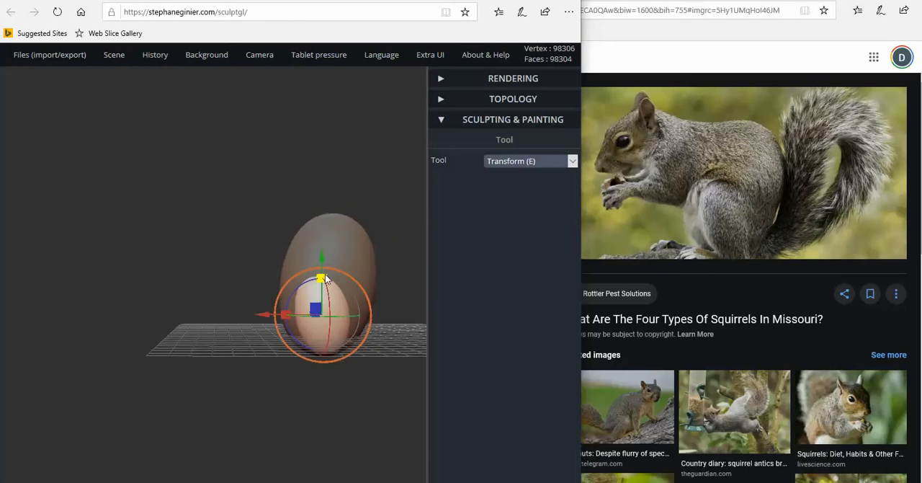
right_drag(336, 283, 451, 289)
right_drag(284, 298, 348, 294)
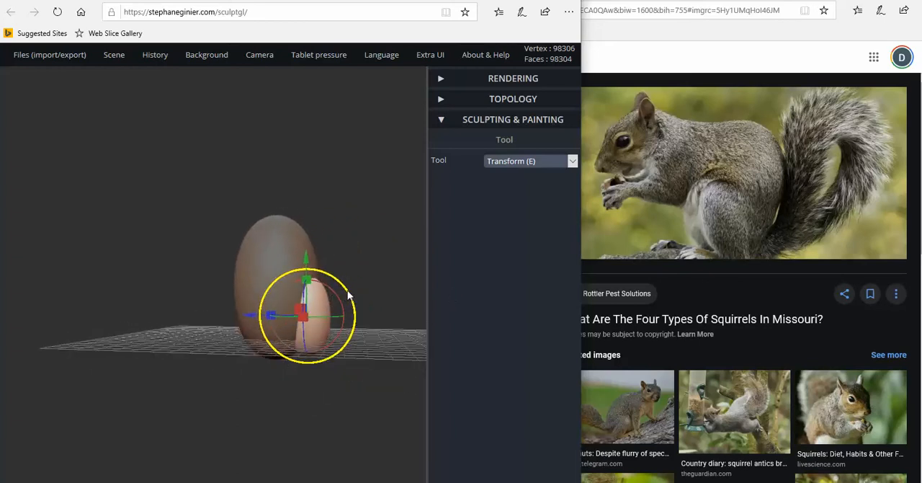
drag(307, 278, 309, 276)
Rotate the hind leg in side view so it slants against the body
right_drag(309, 276, 257, 307)
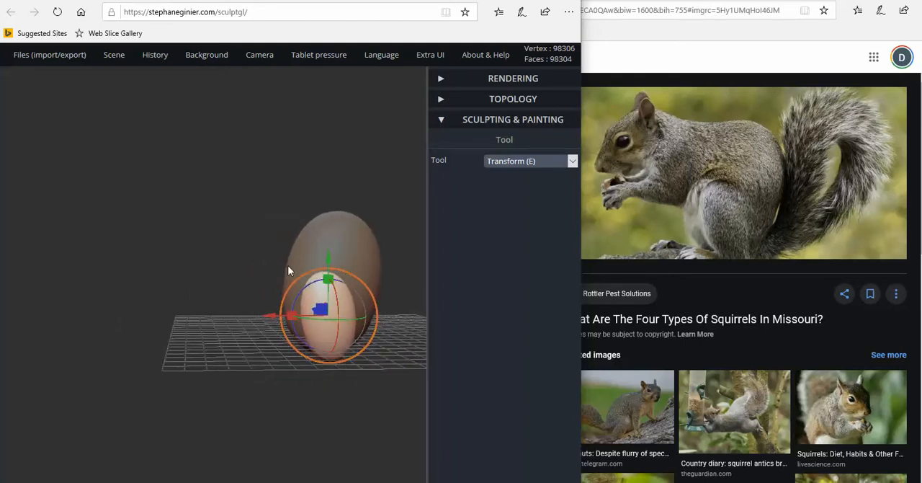
right_drag(287, 265, 283, 264)
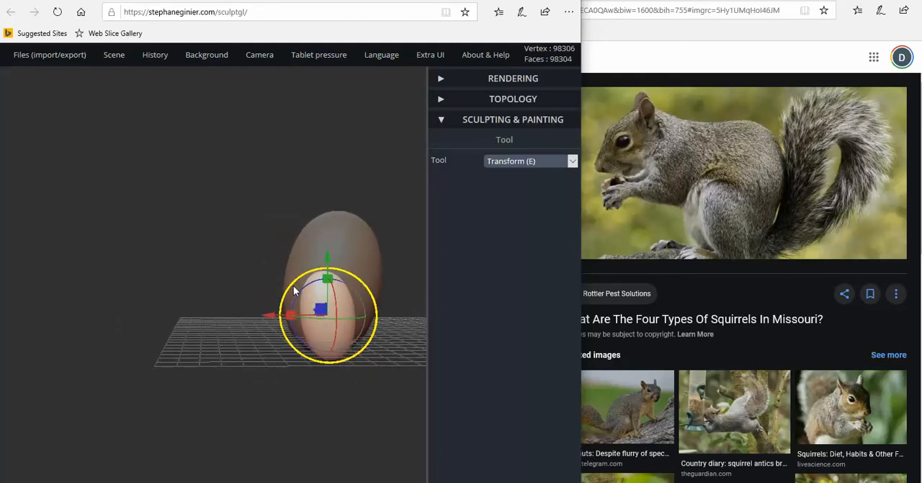
drag(293, 285, 262, 318)
Thin the hind leg sideways and adjust its position against the body's flank
right_drag(332, 319, 244, 304)
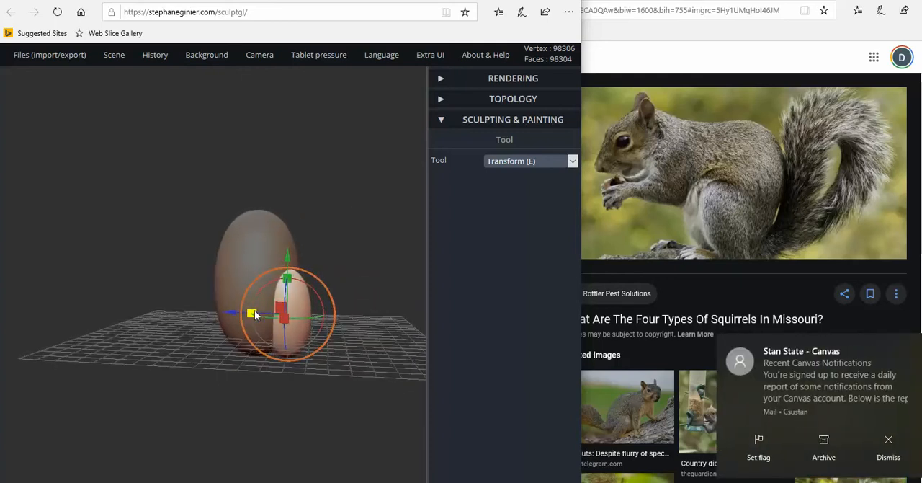
drag(254, 315, 251, 314)
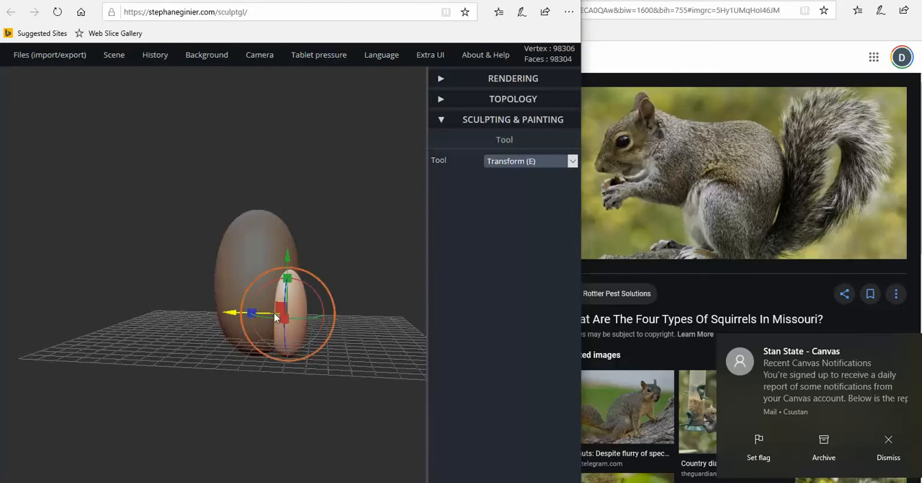
right_drag(294, 318, 299, 313)
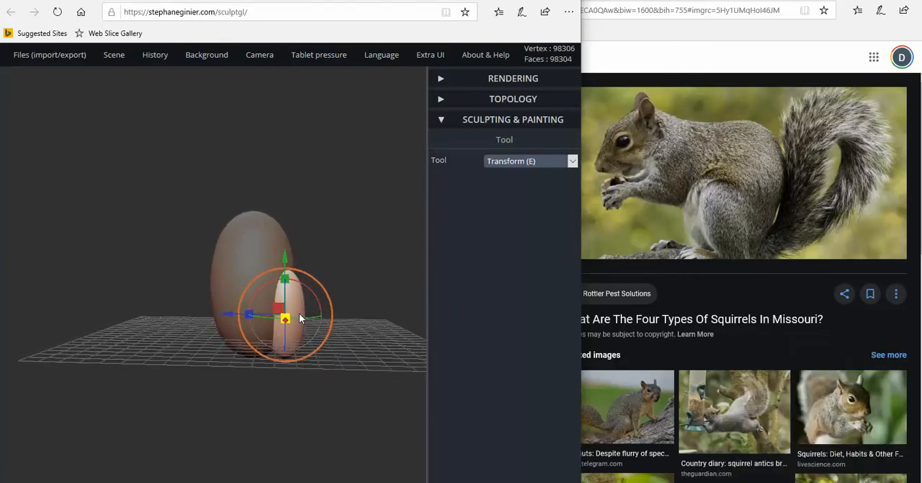
Duplicate the hind leg and move the copy across to the opposite flank of the body
right_drag(342, 292, 207, 144)
mouse_move(114, 55)
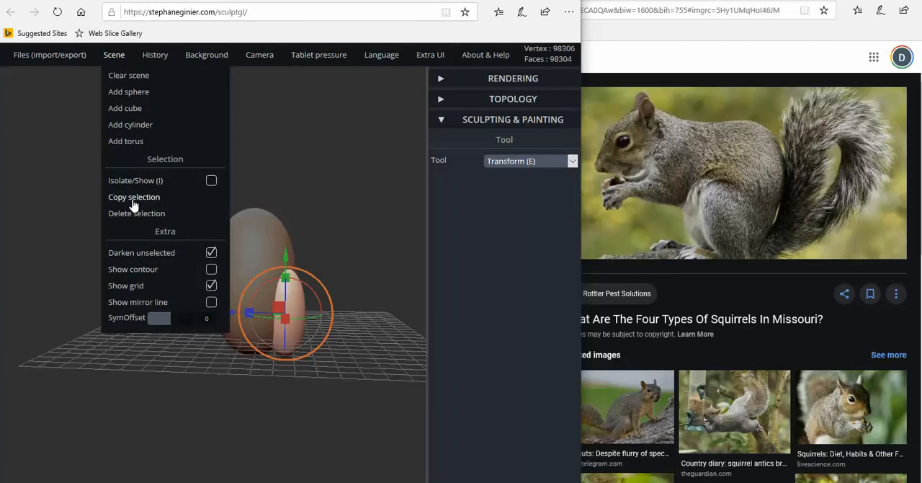
drag(248, 313, 166, 311)
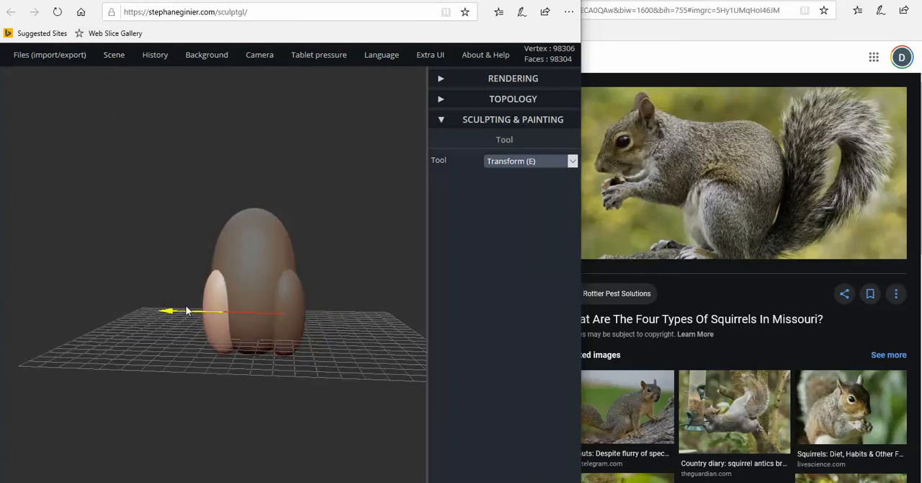
right_drag(186, 309, 291, 314)
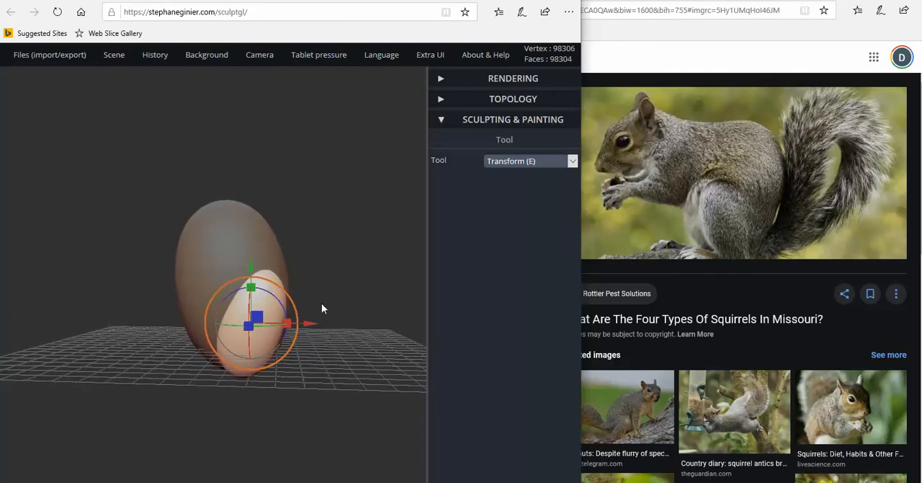
Add a sphere, raise it to the top of the body and move it forward of the body in side view
drag(321, 302, 130, 254)
drag(206, 224, 244, 262)
mouse_move(252, 266)
right_down()
mouse_move(291, 273)
mouse_move(241, 272)
mouse_move(267, 272)
right_up()
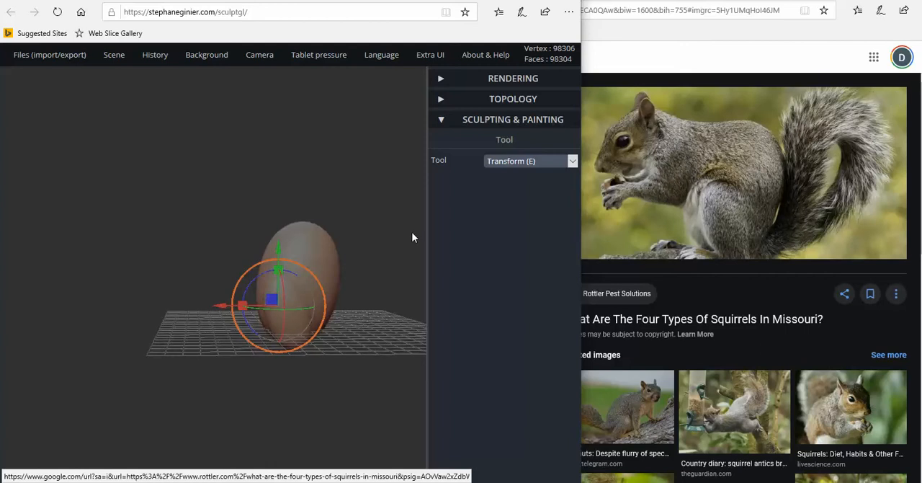
mouse_move(119, 60)
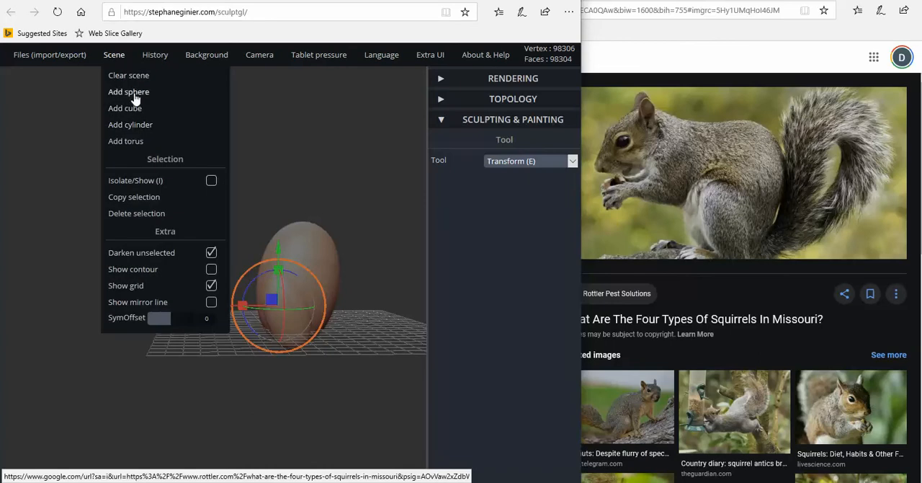
click(142, 101)
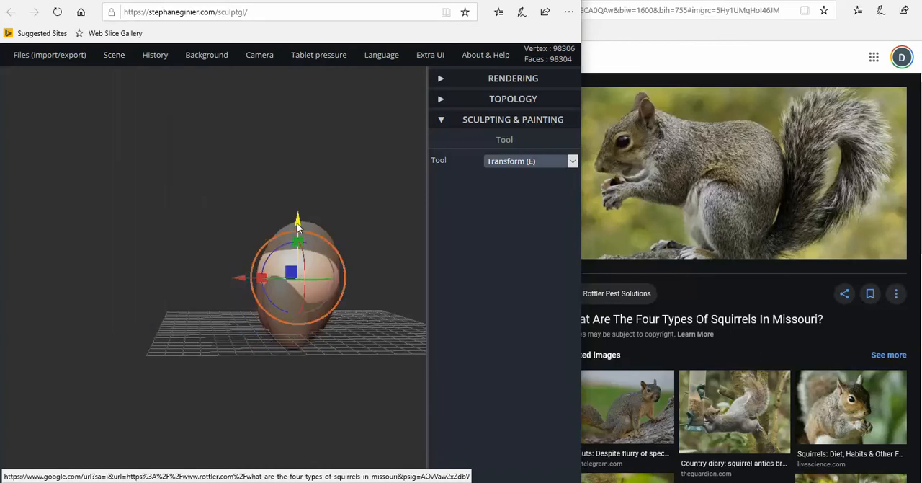
drag(297, 227, 300, 200)
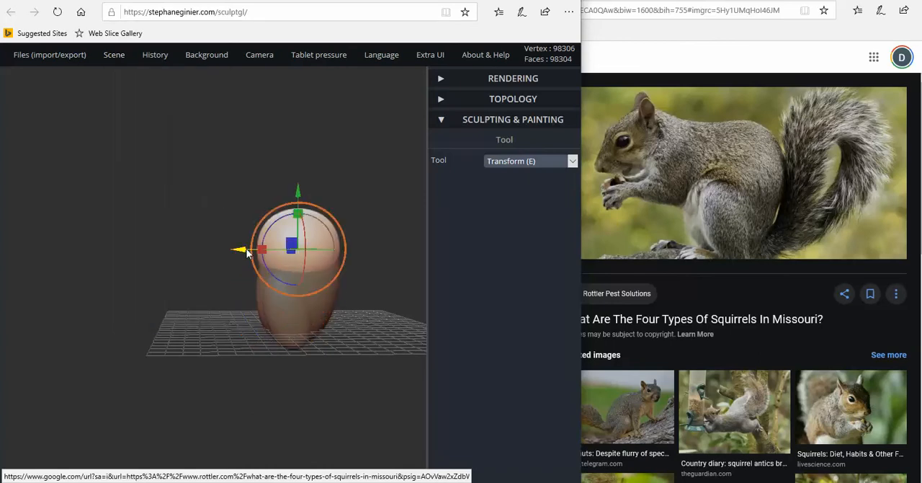
drag(244, 252, 221, 250)
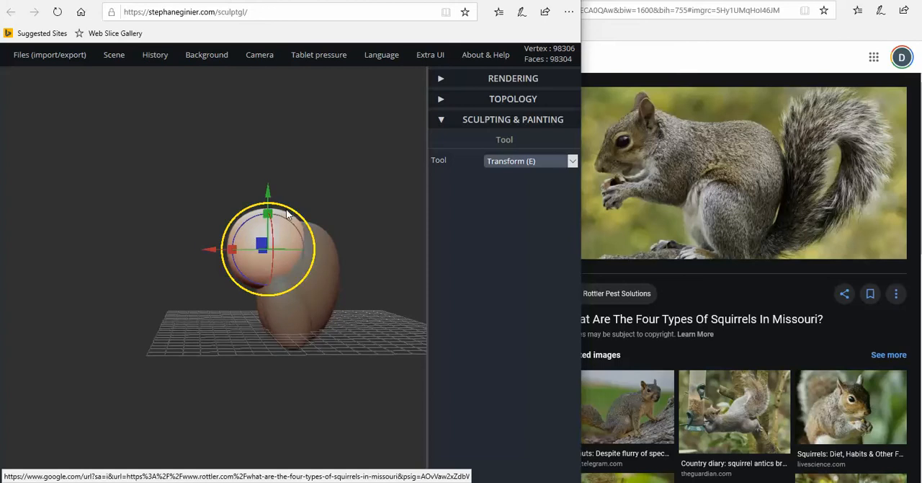
Shrink the new sphere slightly and fit it against the upper front of the body as the chest and neck
mouse_move(290, 209)
mouse_down()
mouse_move(280, 220)
mouse_move(287, 215)
mouse_up()
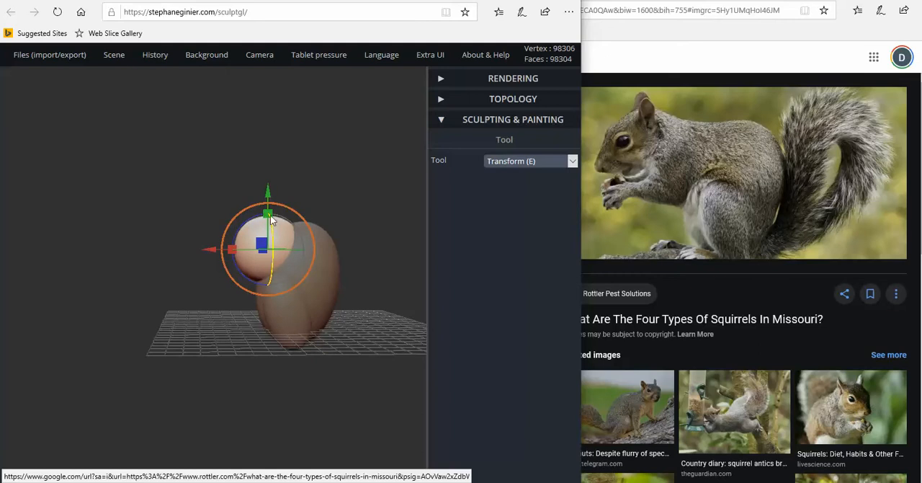
drag(268, 201, 275, 184)
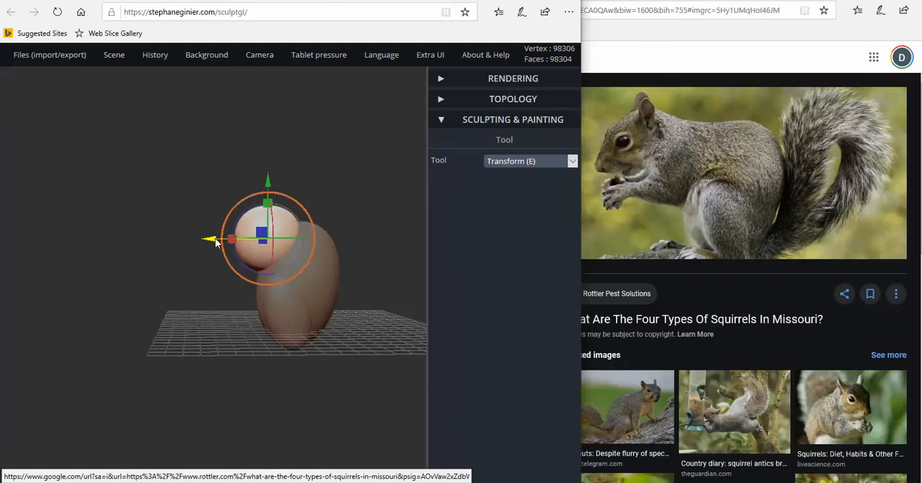
drag(215, 243, 216, 239)
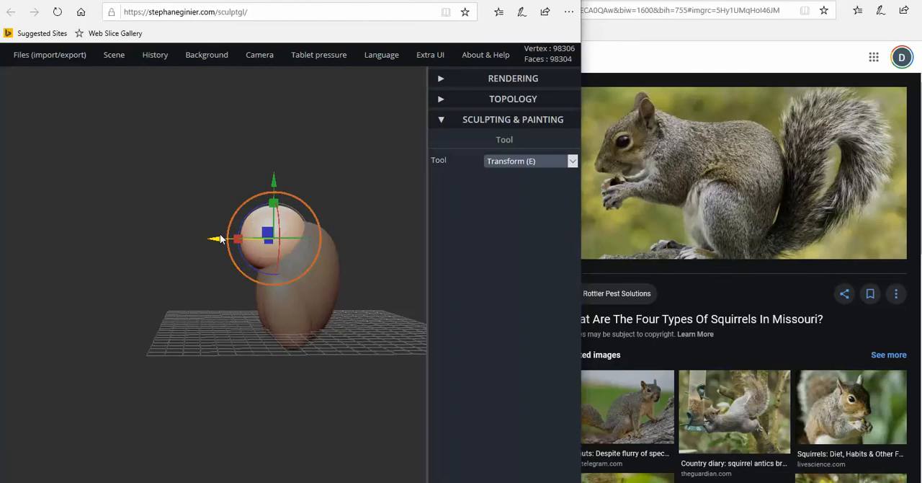
drag(216, 241, 221, 239)
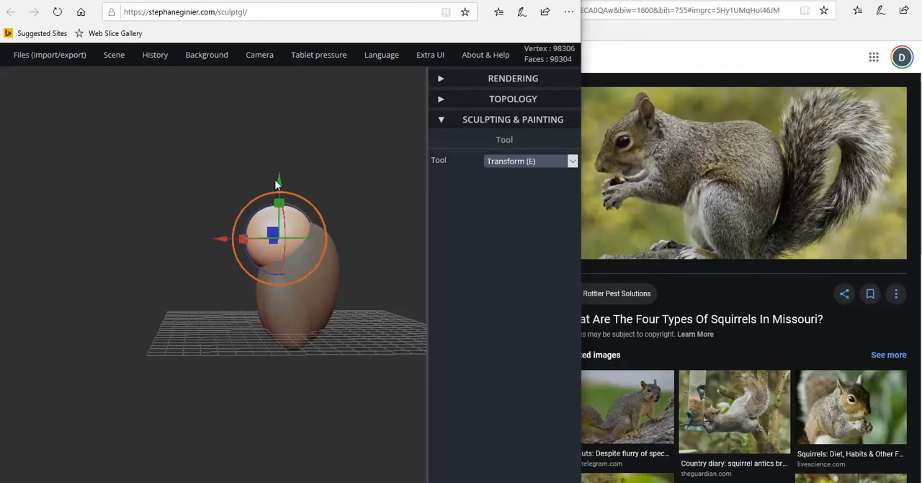
drag(280, 184, 280, 190)
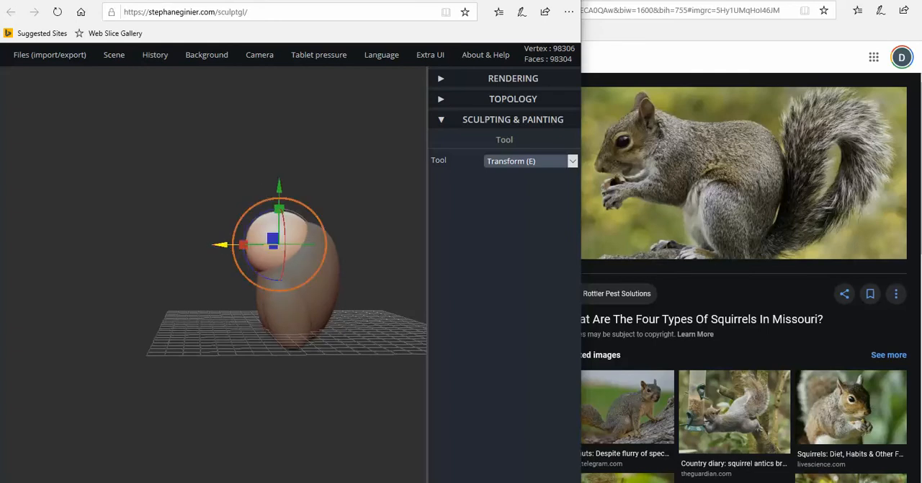
drag(221, 244, 215, 243)
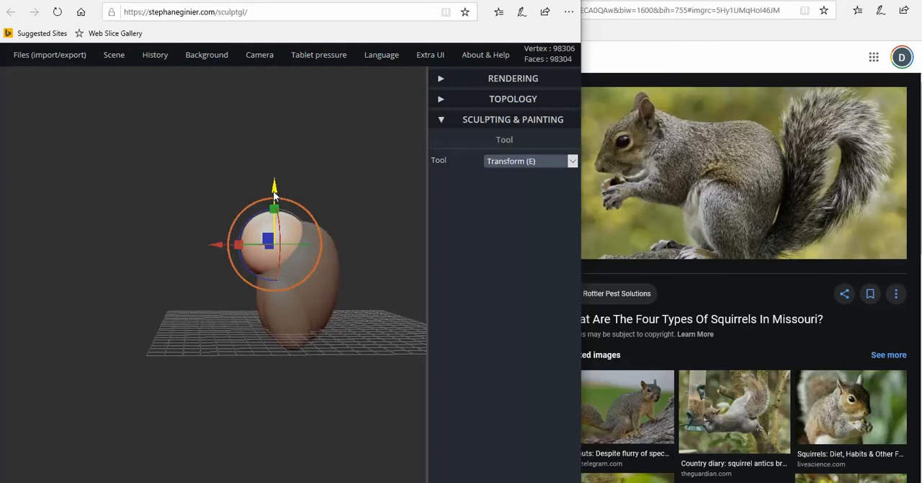
drag(274, 193, 275, 199)
drag(220, 252, 212, 252)
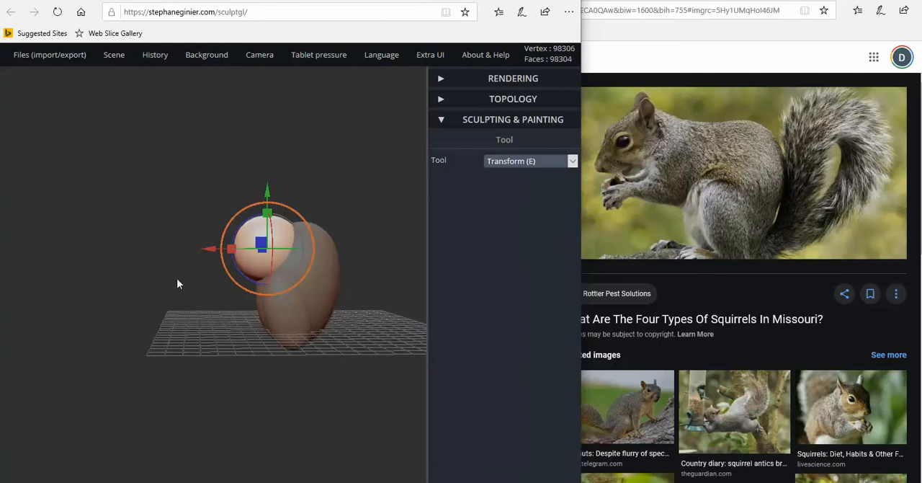
drag(178, 283, 171, 274)
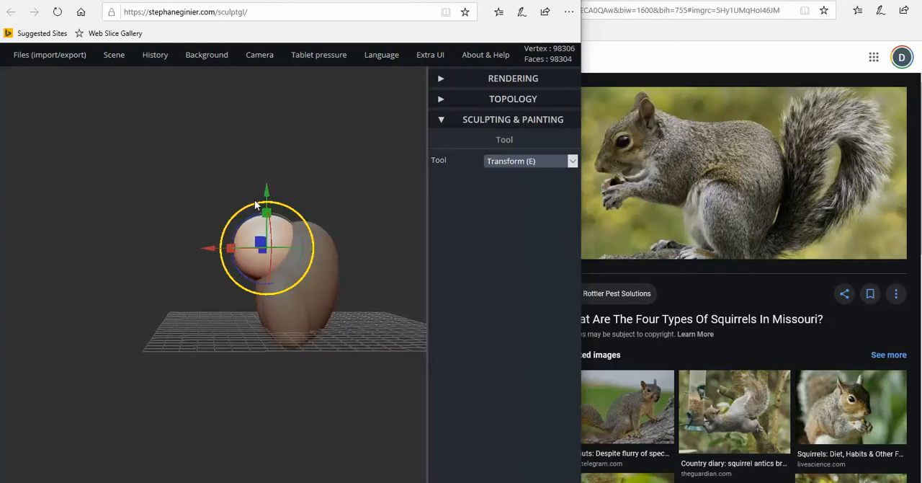
drag(266, 194, 267, 192)
Narrow the chest sphere from side to side in front view so it is slimmer than the body
drag(123, 317, 325, 263)
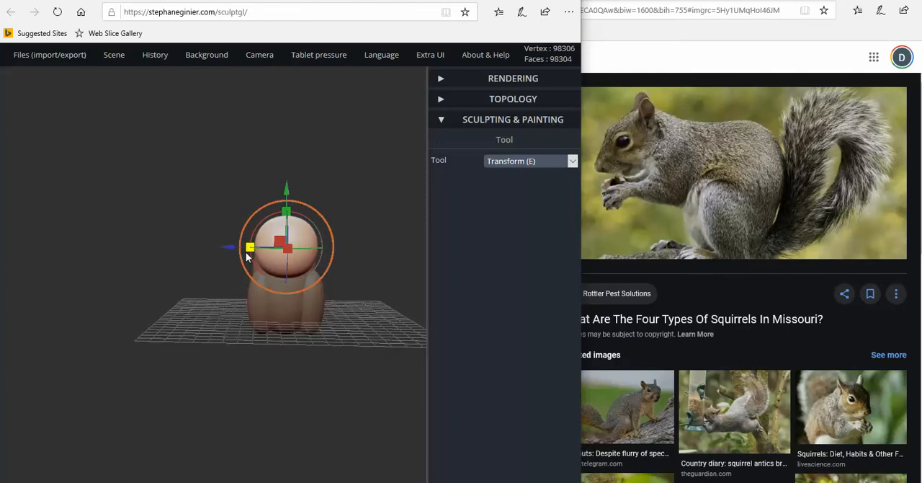
drag(248, 248, 256, 249)
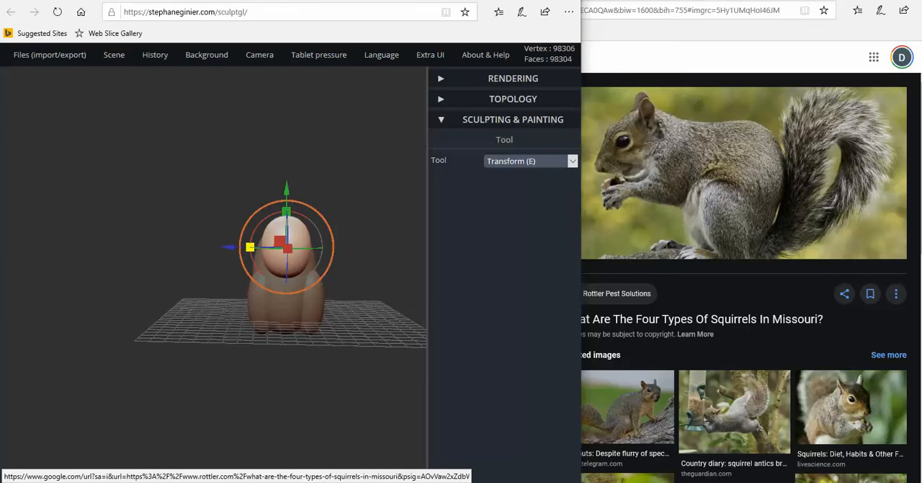
drag(249, 247, 252, 249)
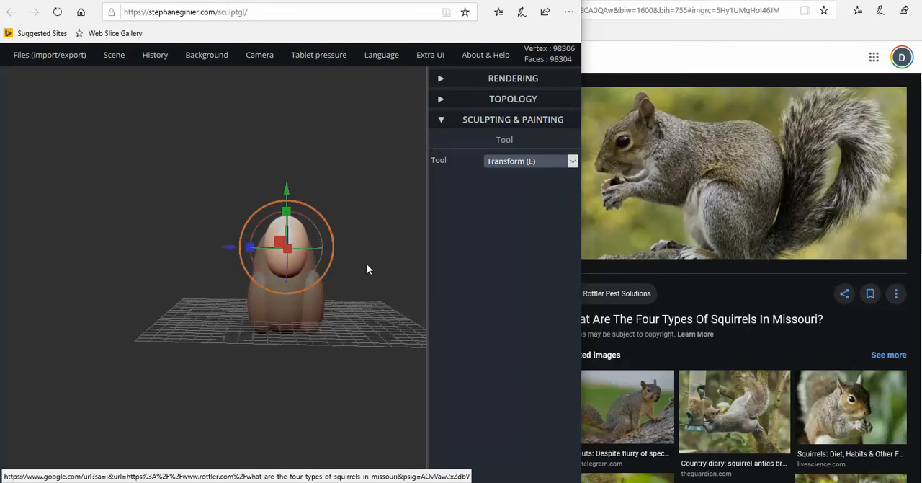
drag(367, 265, 205, 257)
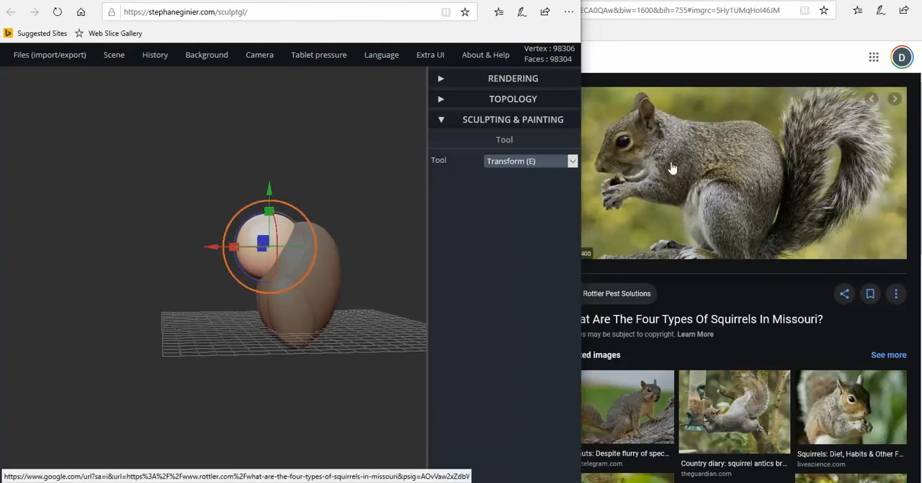
Duplicate the chest sphere and move the copy forward and up to form the head
mouse_move(119, 60)
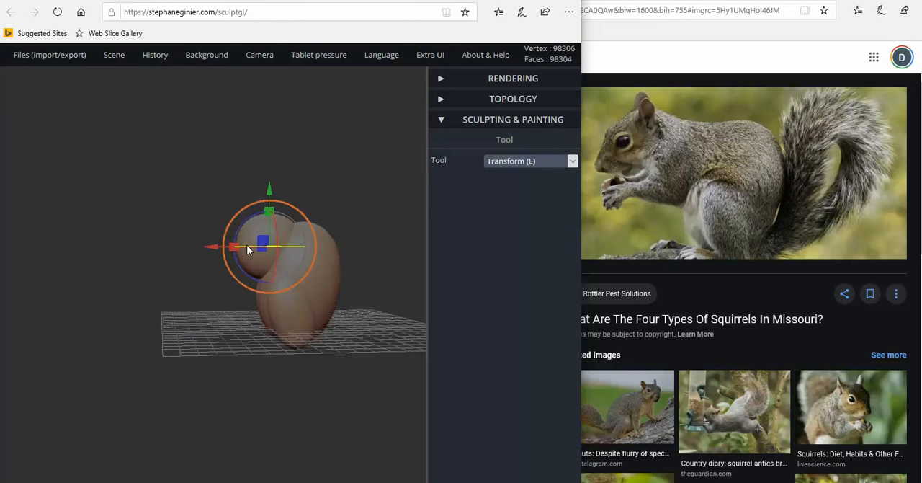
drag(211, 249, 188, 245)
drag(247, 192, 247, 174)
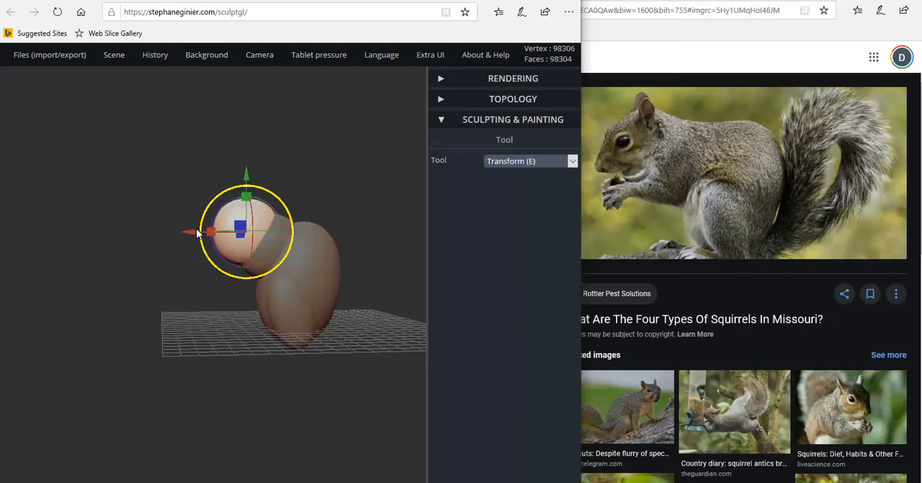
drag(189, 232, 181, 232)
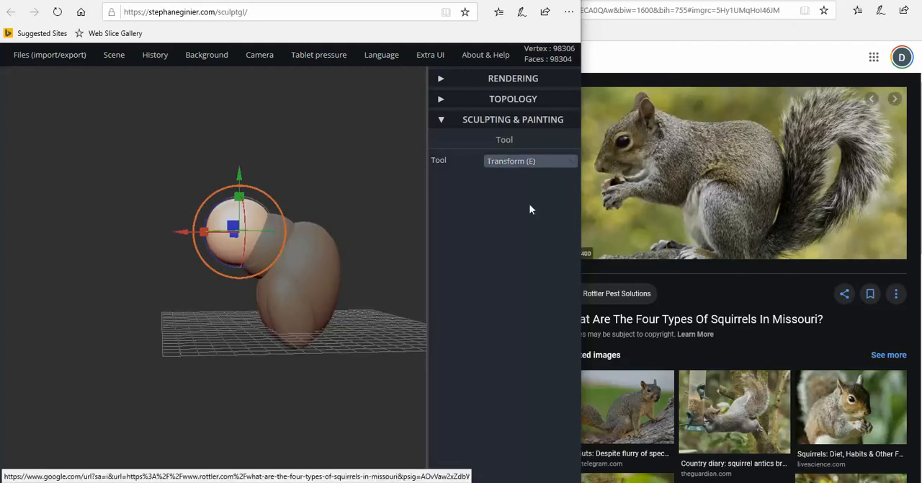
Lengthen the head toward the snout, tilt it downward and flatten it slightly in height
drag(203, 232, 193, 231)
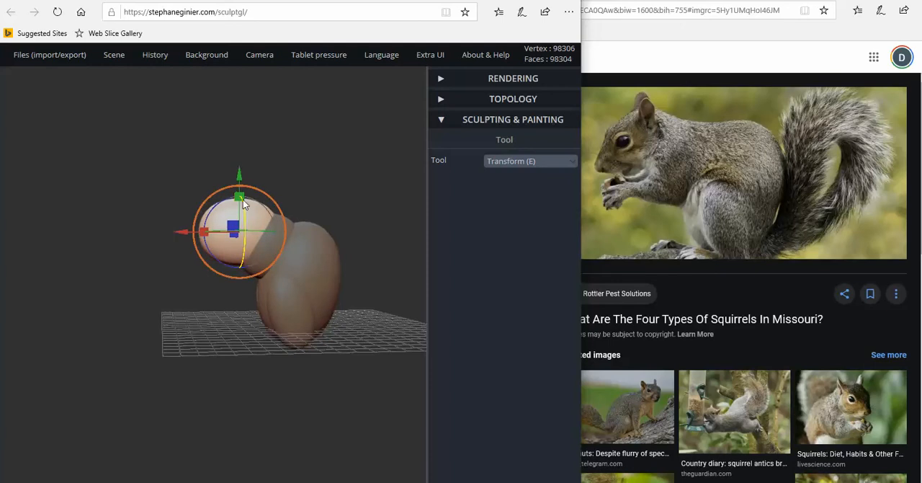
drag(239, 196, 178, 234)
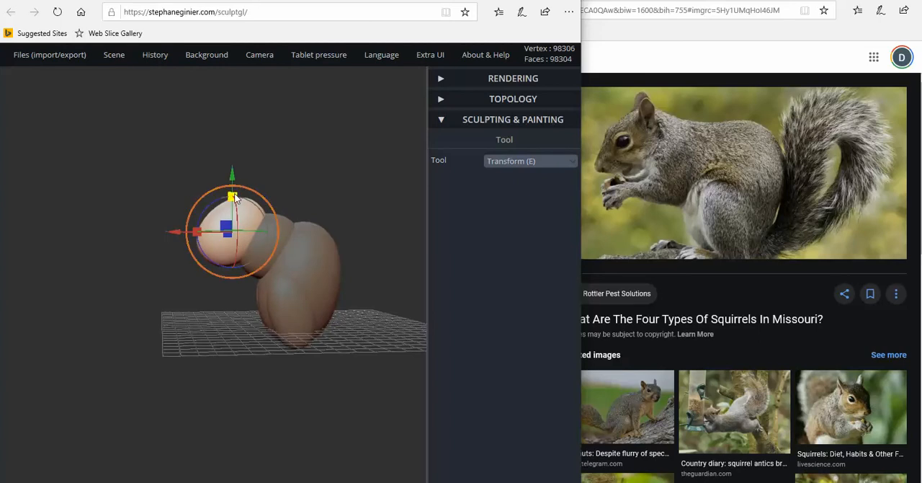
drag(232, 196, 232, 174)
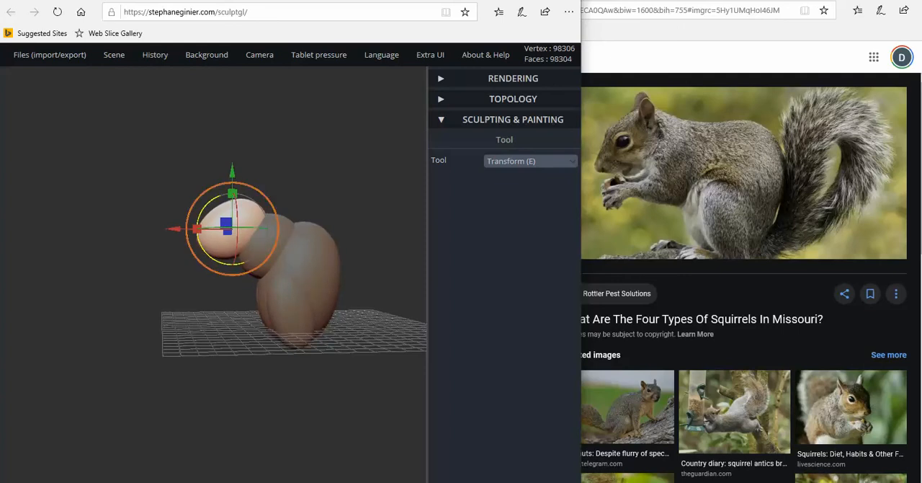
Refine the head's downward tilt and its size and height so it sits against the neck
drag(206, 202, 232, 168)
drag(205, 203, 160, 247)
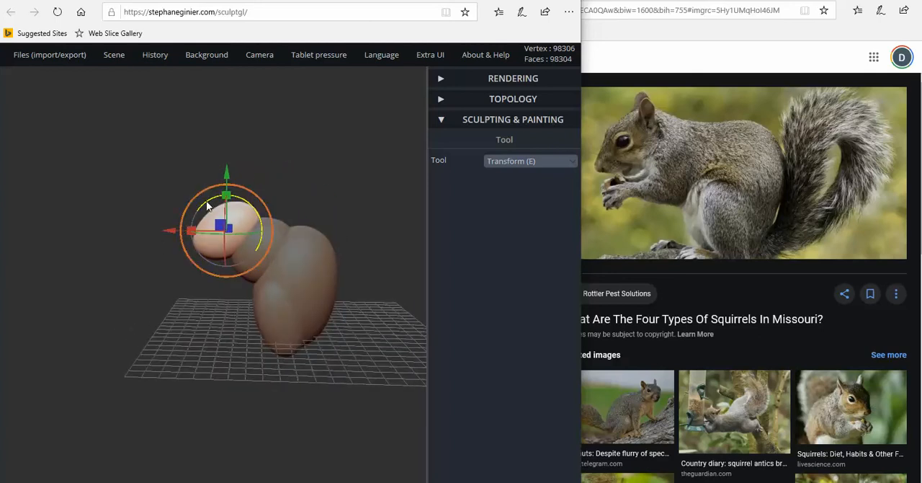
mouse_move(207, 206)
mouse_down()
mouse_move(226, 198)
mouse_move(221, 210)
mouse_move(204, 209)
mouse_move(216, 193)
mouse_up()
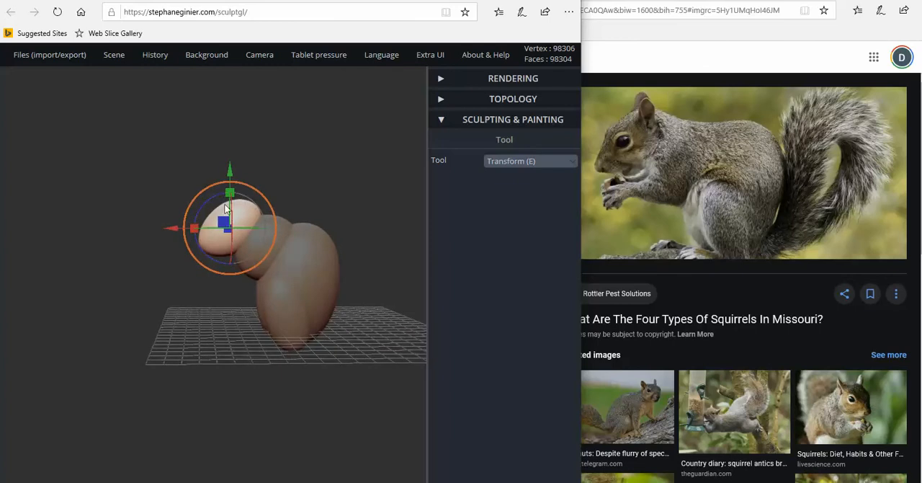
drag(246, 186, 248, 189)
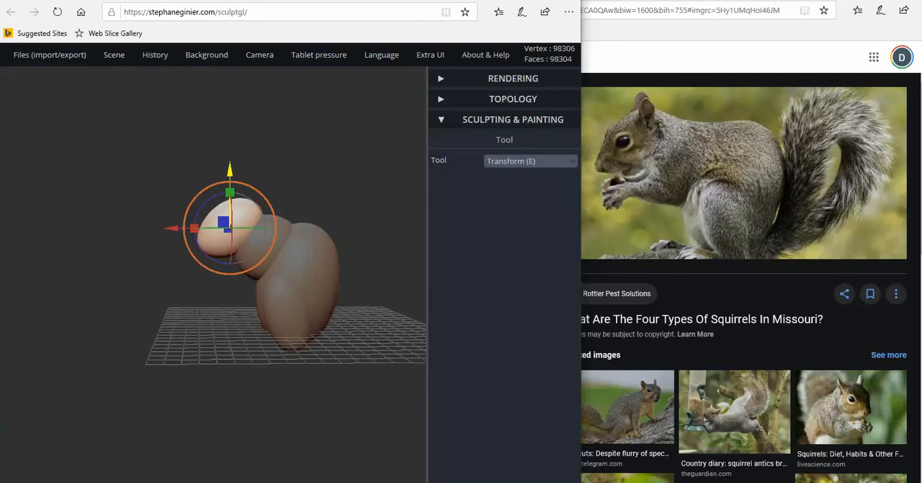
drag(230, 173, 230, 177)
drag(200, 238, 217, 247)
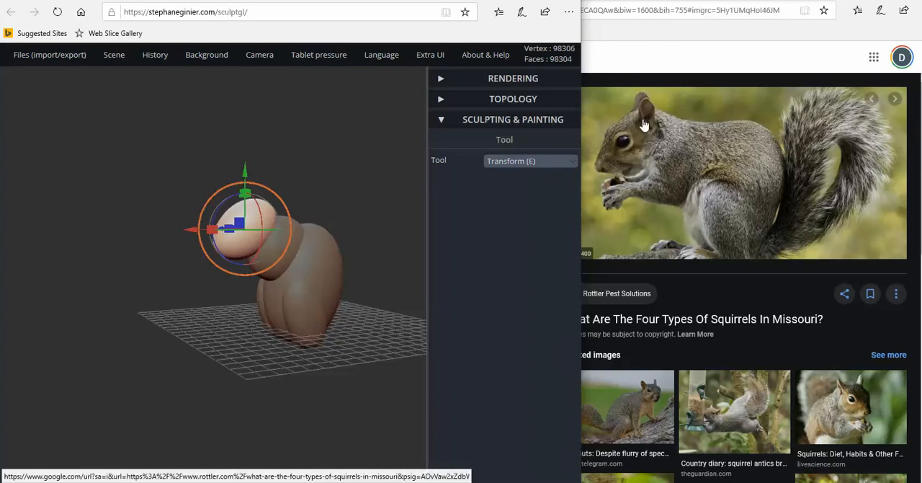
Add another sphere, raise it above the body to head height and scale it down to a small ball
drag(240, 308, 333, 330)
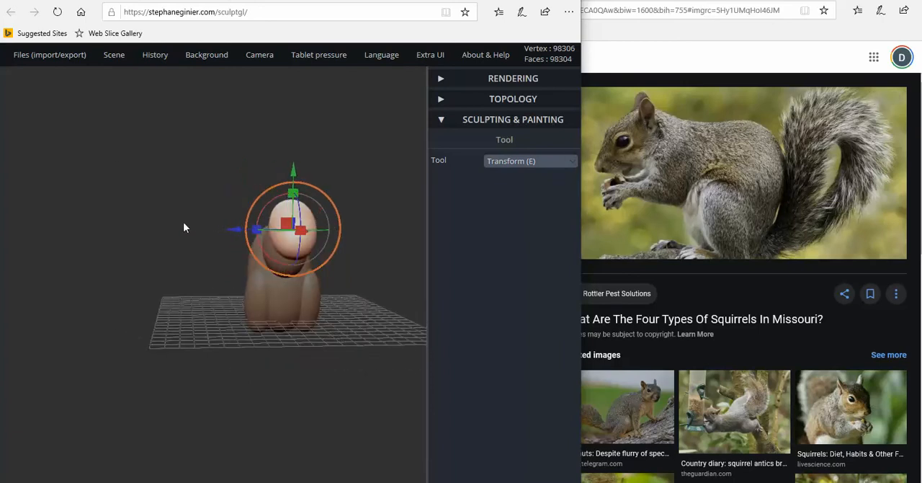
mouse_move(132, 63)
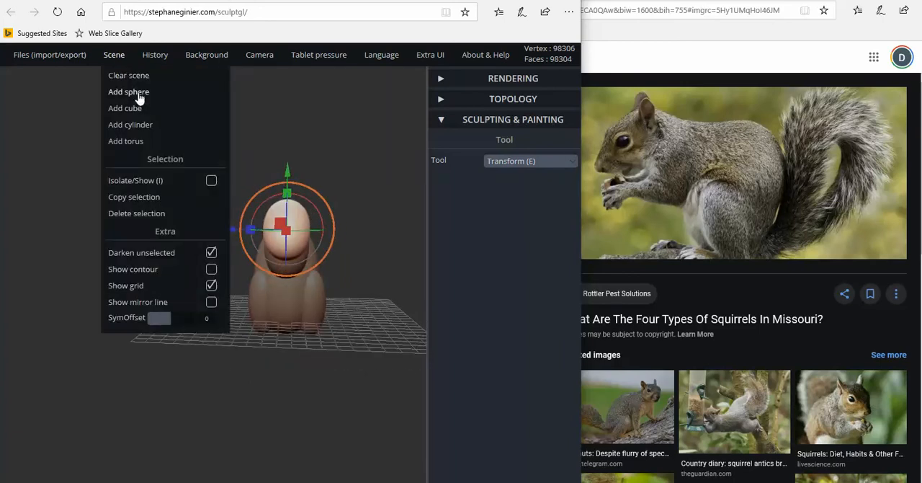
click(149, 199)
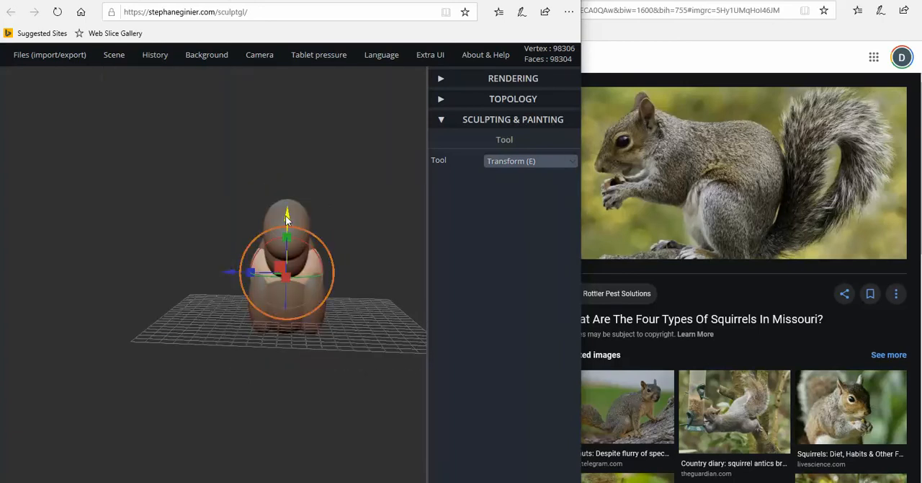
drag(285, 216, 289, 150)
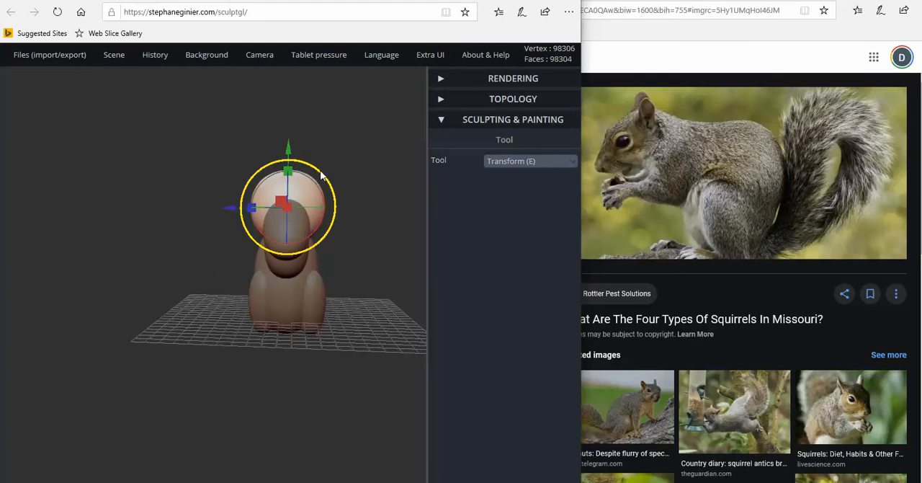
right_drag(321, 175, 280, 189)
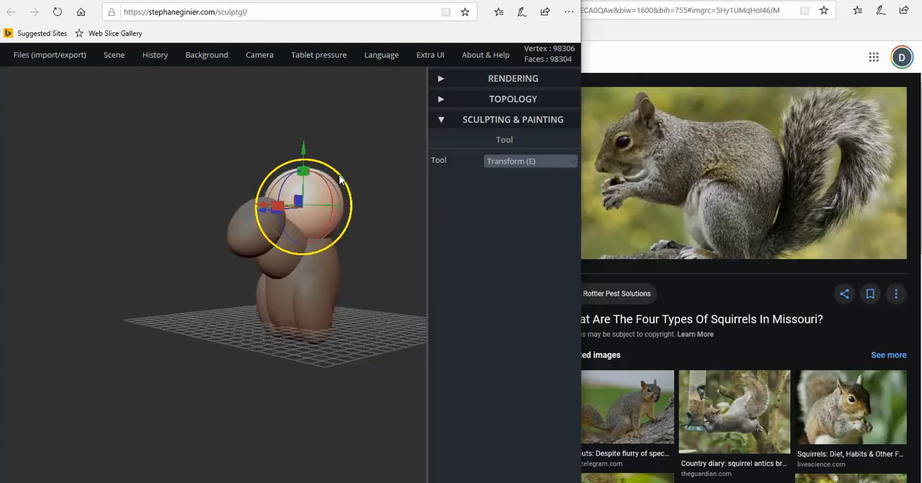
drag(342, 179, 298, 193)
Raise the small ball, shift it to one side of the body's centre line and move it forward above the head
drag(360, 217, 393, 224)
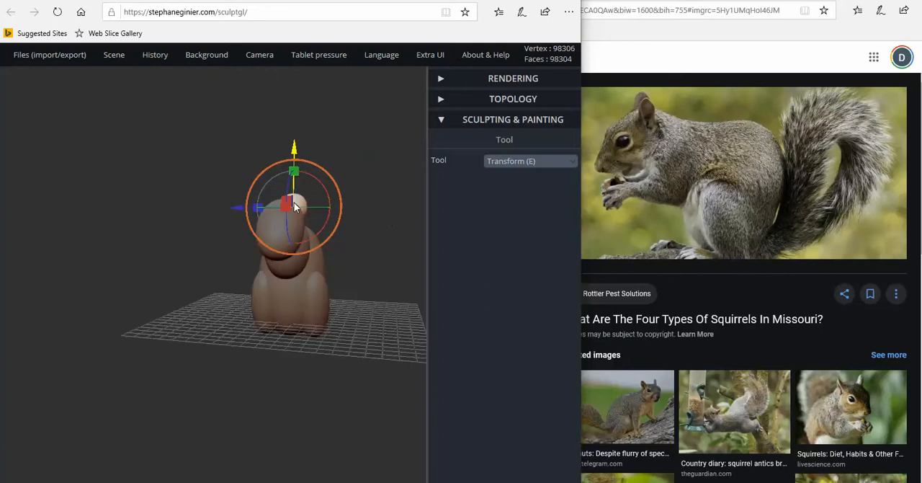
drag(286, 154, 287, 141)
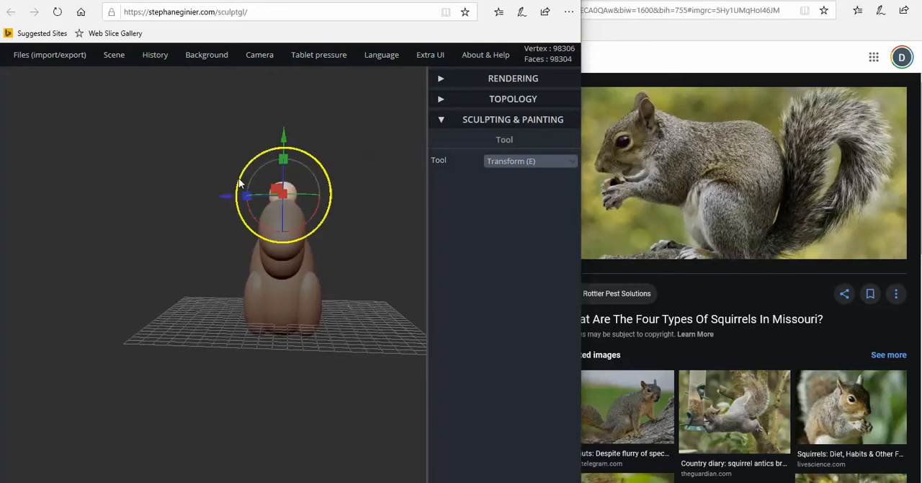
drag(218, 203, 246, 184)
drag(230, 139, 101, 83)
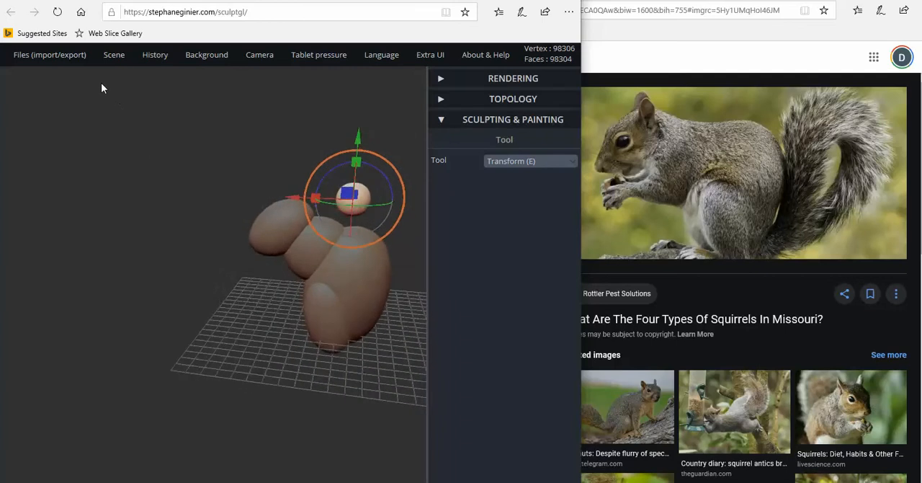
drag(293, 201, 221, 187)
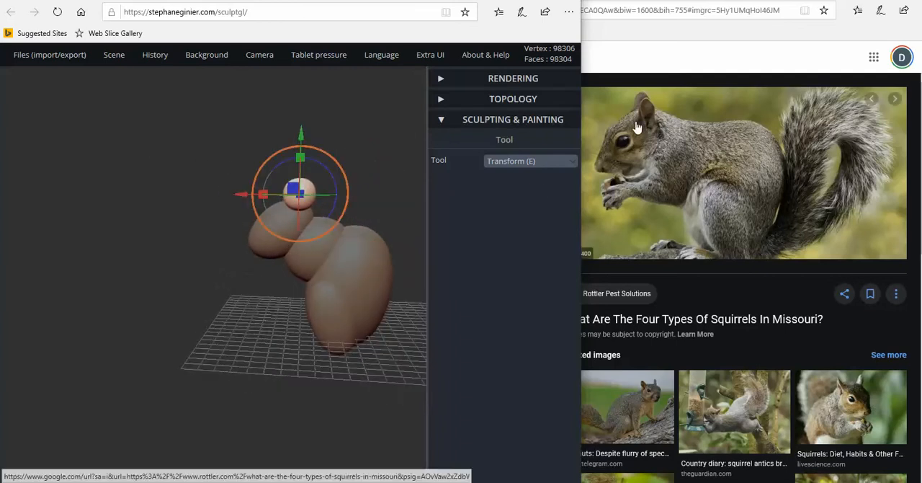
drag(335, 247, 339, 229)
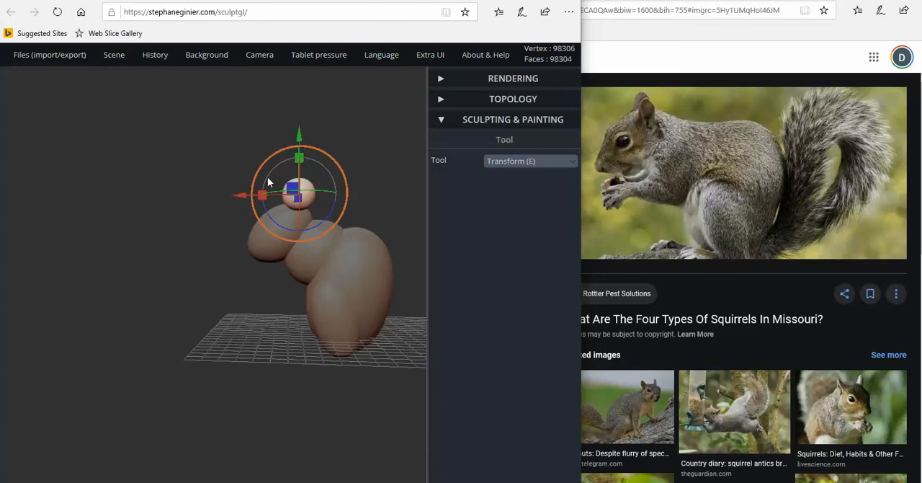
drag(241, 195, 238, 195)
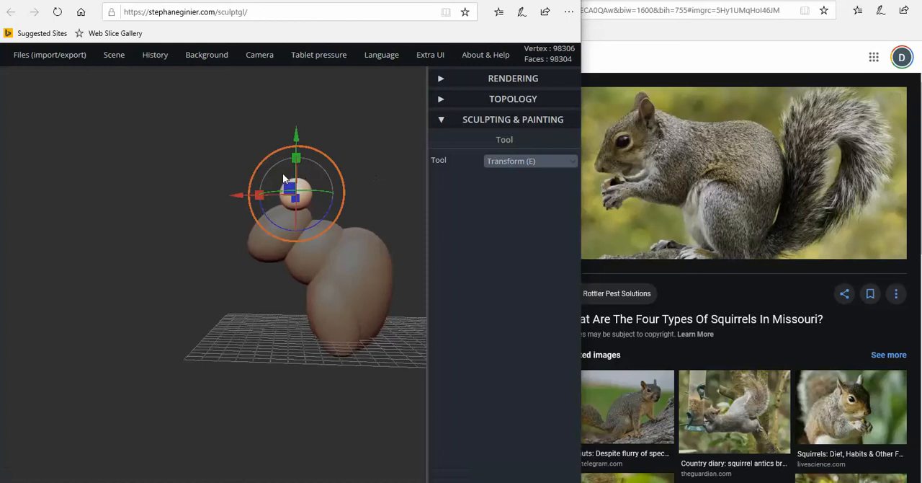
drag(239, 201, 231, 200)
Seat the ball on top of the head and narrow it from front to back into an upright oval ear
drag(261, 168, 381, 173)
drag(341, 131, 340, 145)
mouse_move(281, 206)
mouse_down()
mouse_move(274, 206)
mouse_move(323, 213)
mouse_move(264, 205)
mouse_up()
drag(117, 211, 188, 211)
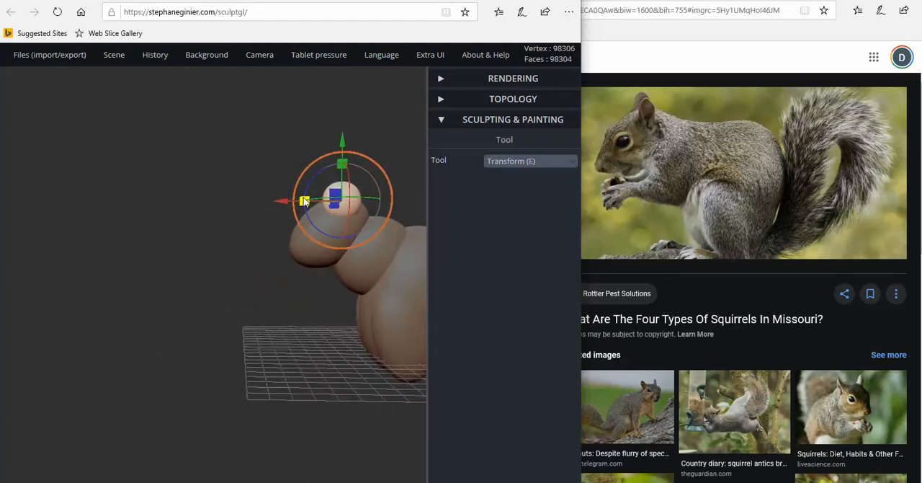
drag(305, 201, 321, 203)
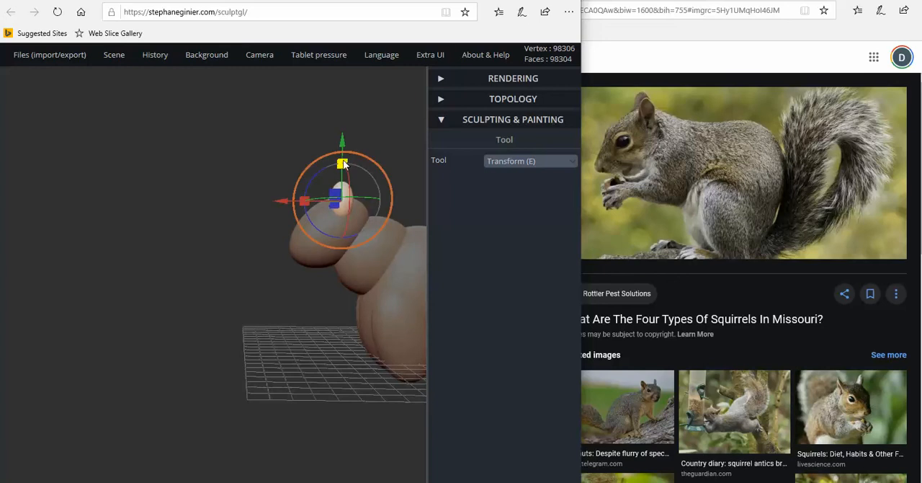
drag(345, 160, 344, 162)
Duplicate the ear and move the copy across to the opposite side of the head
drag(282, 185, 395, 204)
drag(287, 205, 273, 261)
mouse_move(114, 61)
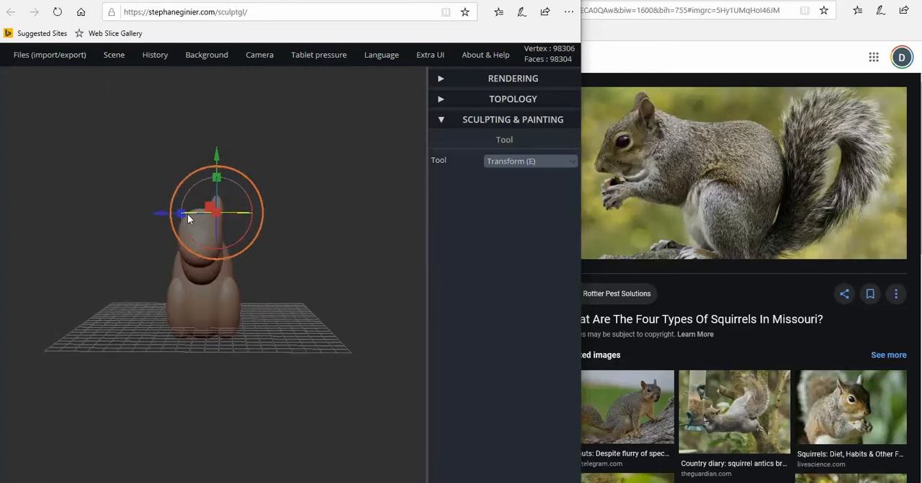
drag(164, 216, 132, 218)
drag(310, 278, 182, 279)
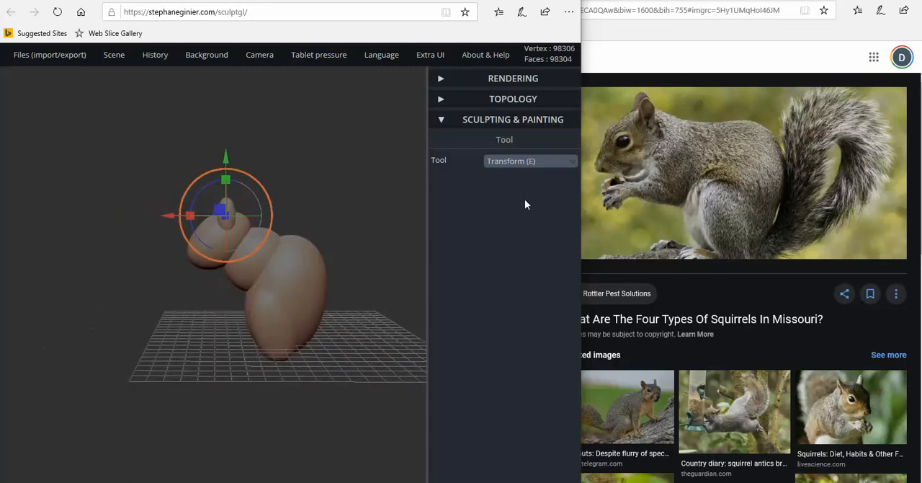
drag(109, 175, 122, 185)
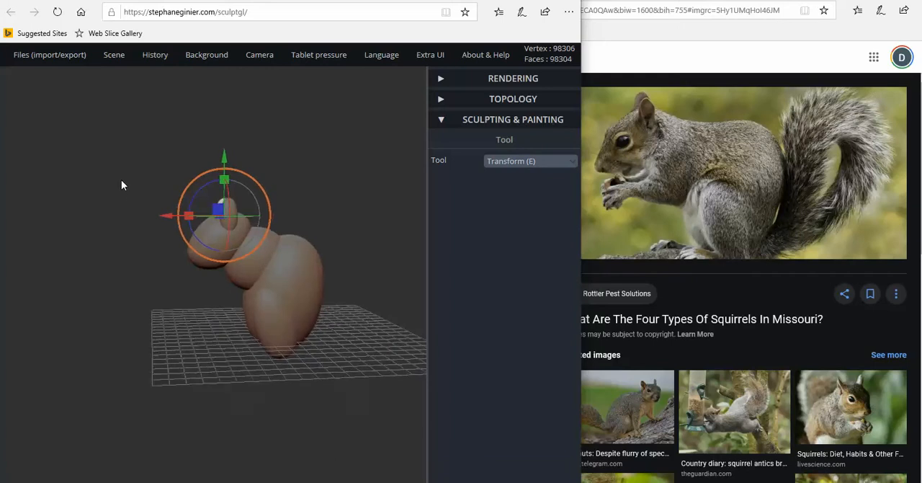
Add another sphere, raise it to head height and move it out beside the head
click(114, 59)
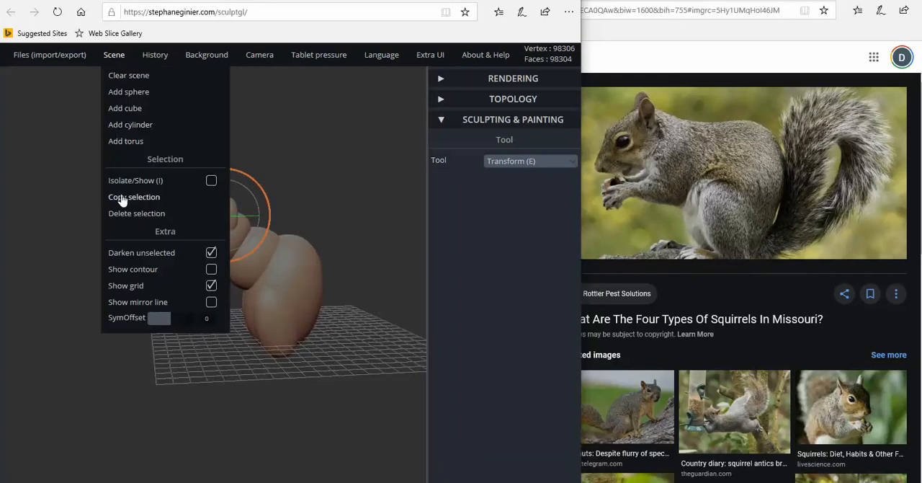
click(129, 91)
drag(63, 297, 189, 317)
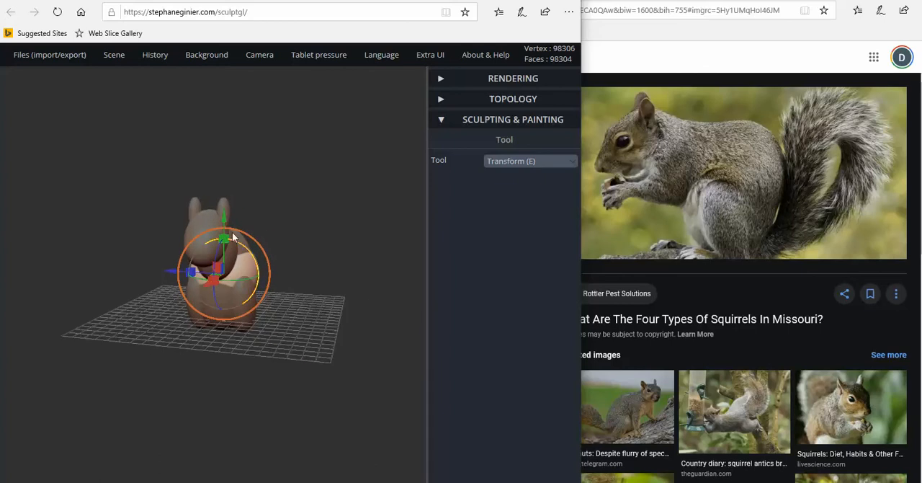
drag(223, 220, 244, 155)
drag(320, 235, 234, 232)
drag(135, 215, 220, 360)
drag(249, 260, 234, 330)
right_drag(280, 284, 265, 174)
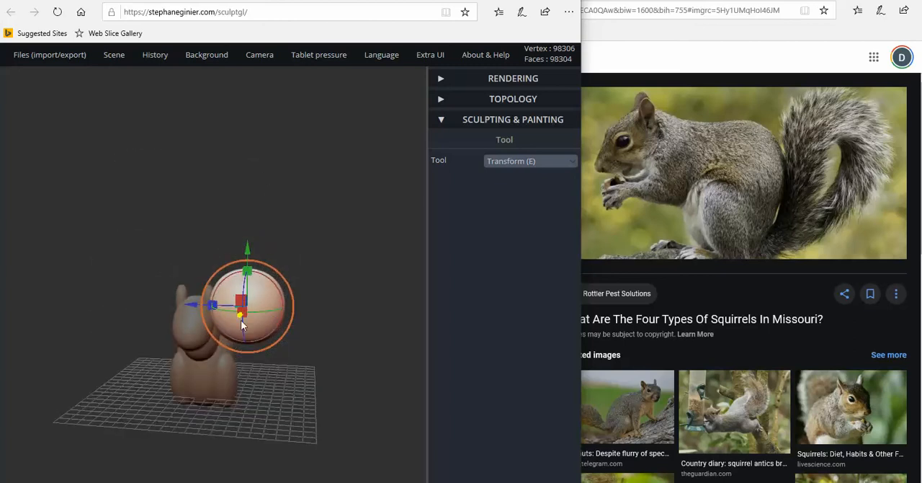
Shrink the new sphere to eye size and bring it against the side of the head
right_drag(242, 325, 257, 326)
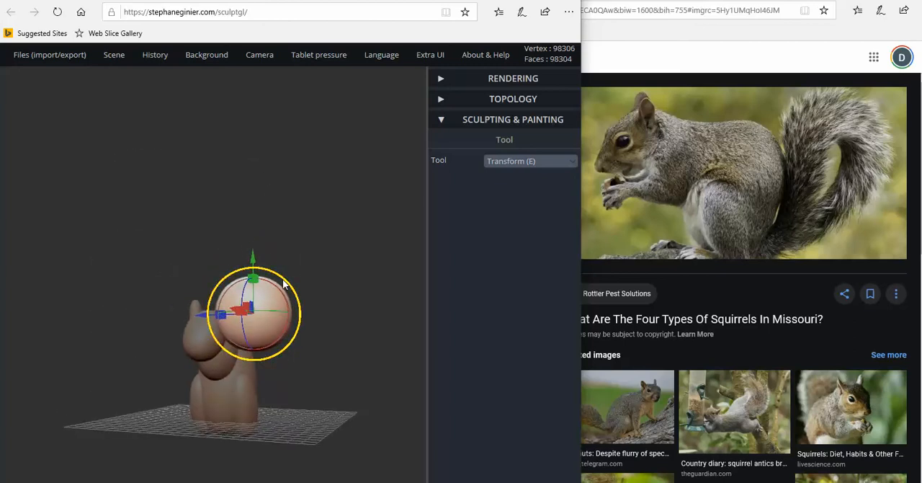
drag(285, 284, 256, 326)
right_drag(288, 303, 180, 288)
scroll(180, 274, up, 5)
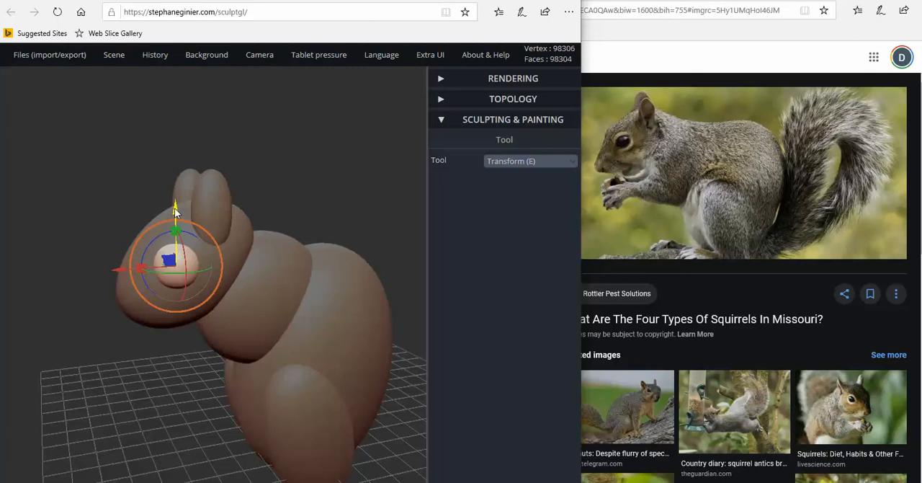
Reduce the eye ball slightly and move it up and forward to the eye position below the ear
drag(176, 210, 177, 197)
right_drag(121, 273, 237, 285)
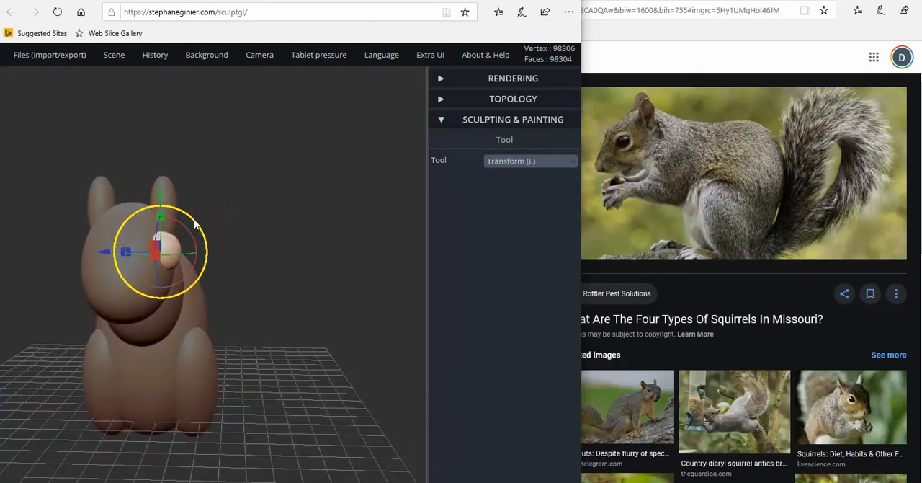
drag(193, 224, 188, 223)
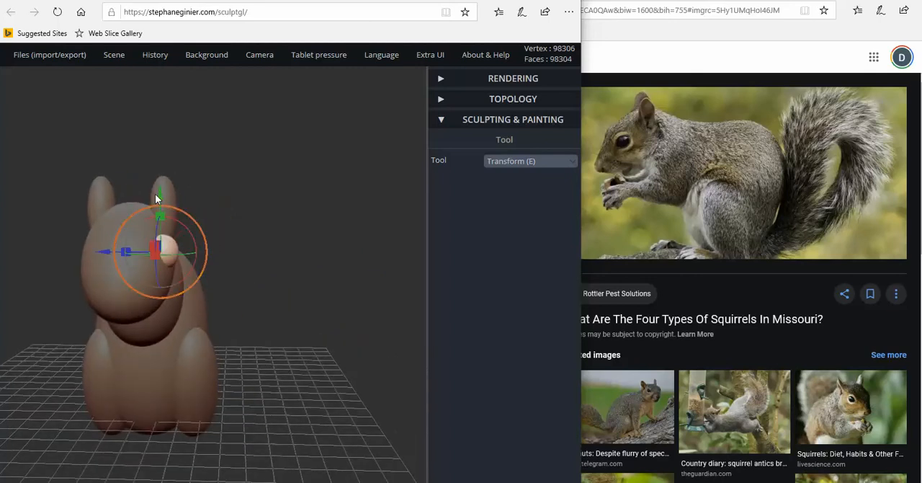
drag(159, 194, 159, 187)
drag(214, 219, 87, 230)
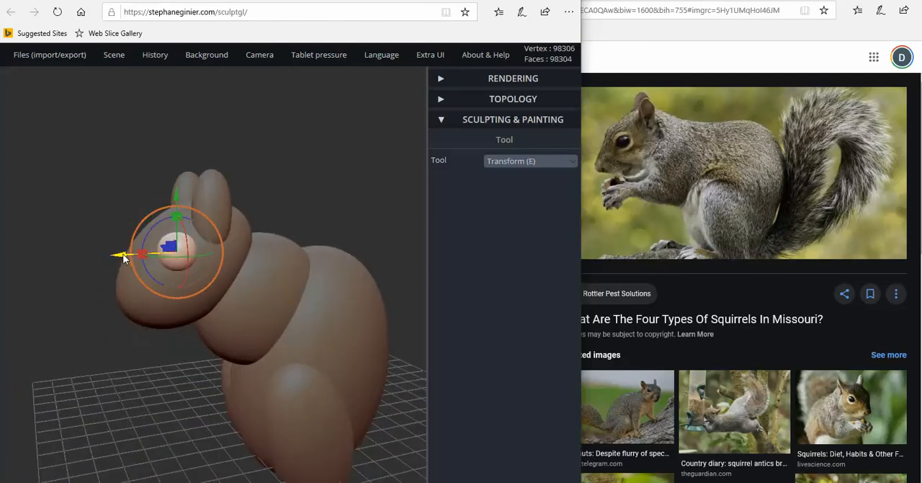
drag(124, 258, 116, 254)
right_drag(117, 255, 94, 249)
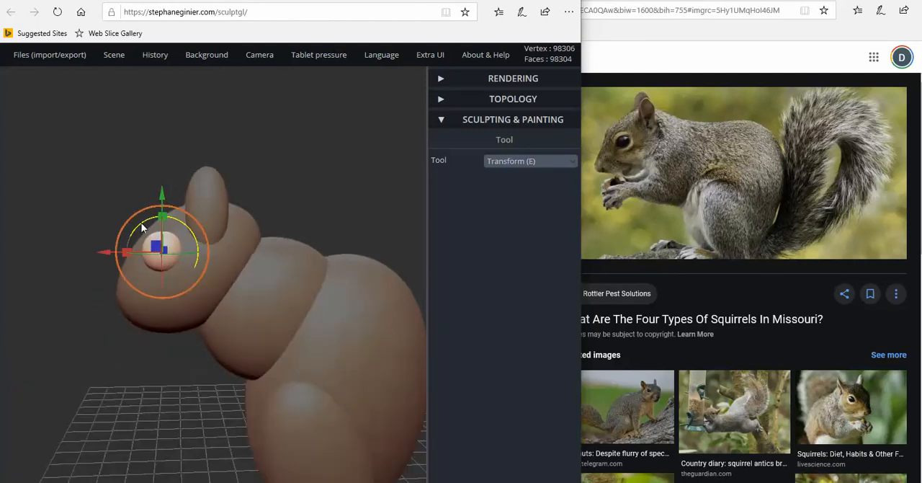
drag(162, 197, 162, 201)
Adjust the eye ball sideways so it sits partly embedded in the side of the head
right_drag(129, 287, 206, 267)
right_drag(149, 255, 122, 285)
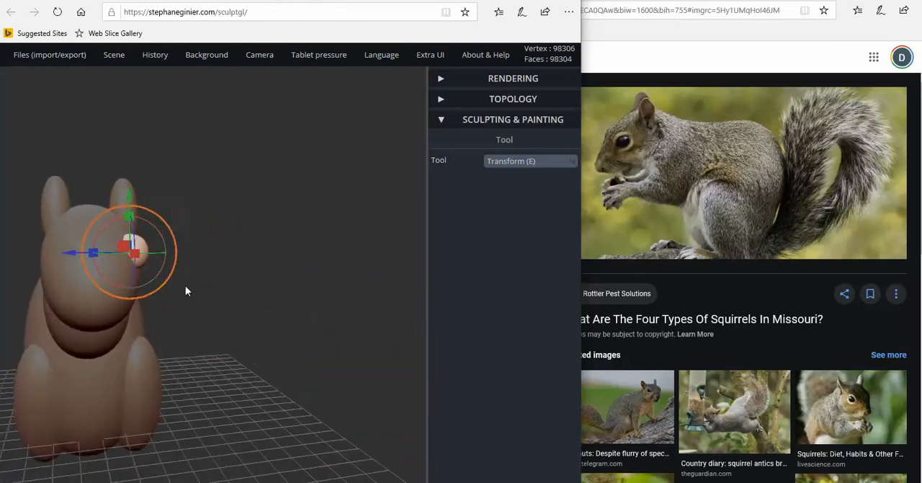
right_drag(186, 291, 303, 301)
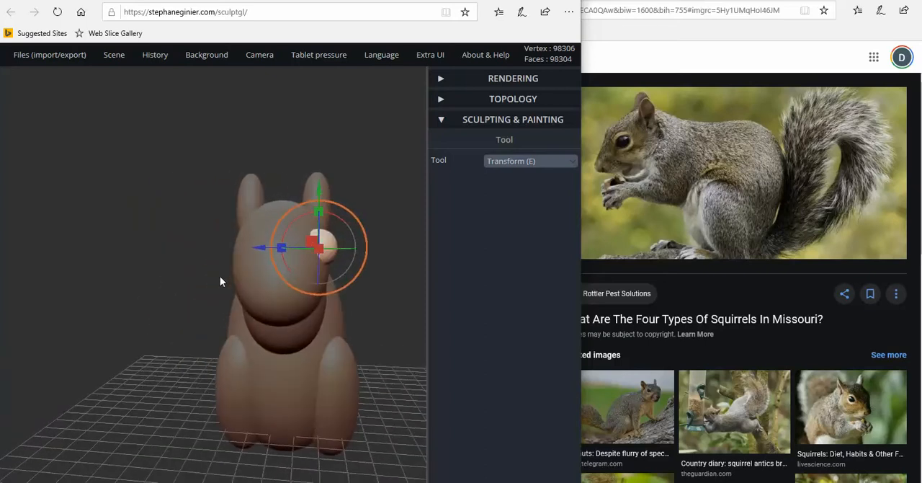
drag(281, 248, 255, 249)
mouse_move(204, 251)
mouse_down()
mouse_move(60, 256)
mouse_move(259, 262)
mouse_move(303, 253)
mouse_move(278, 239)
mouse_move(303, 231)
mouse_up()
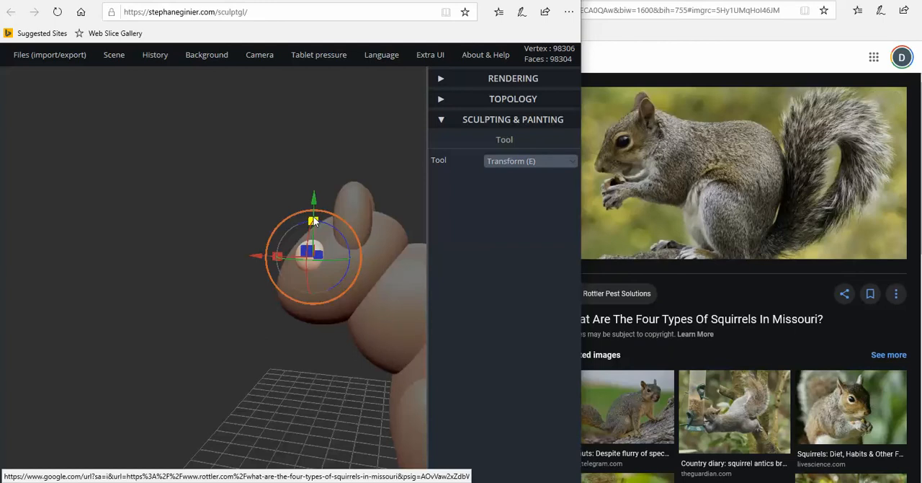
Try to flatten the eye into an oval and tilt it along the slope of the face
drag(313, 221, 344, 210)
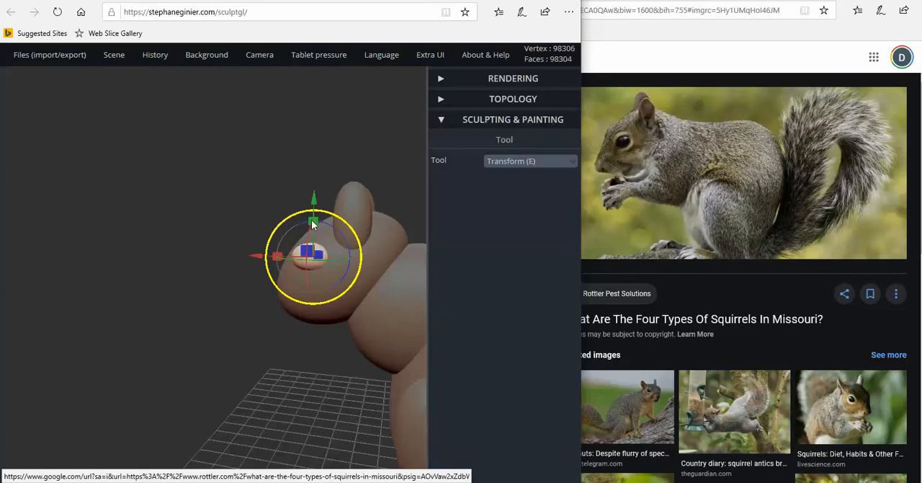
right_drag(268, 246, 300, 239)
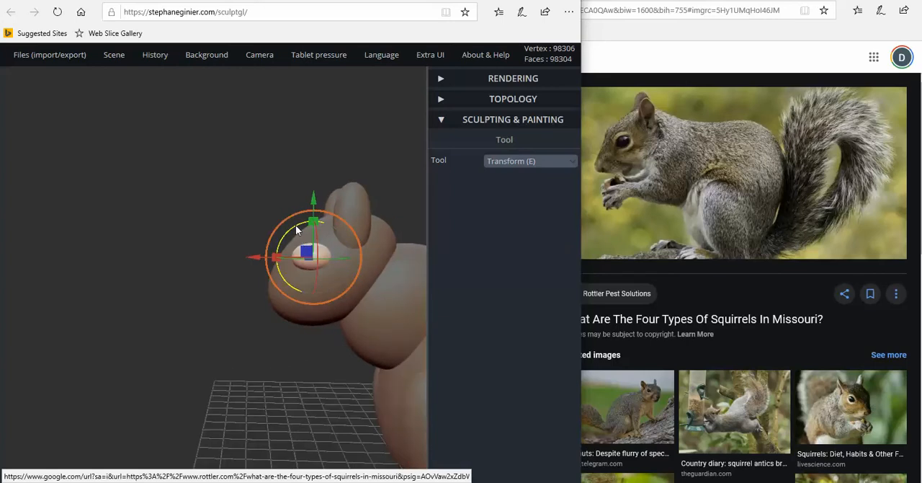
drag(295, 229, 275, 273)
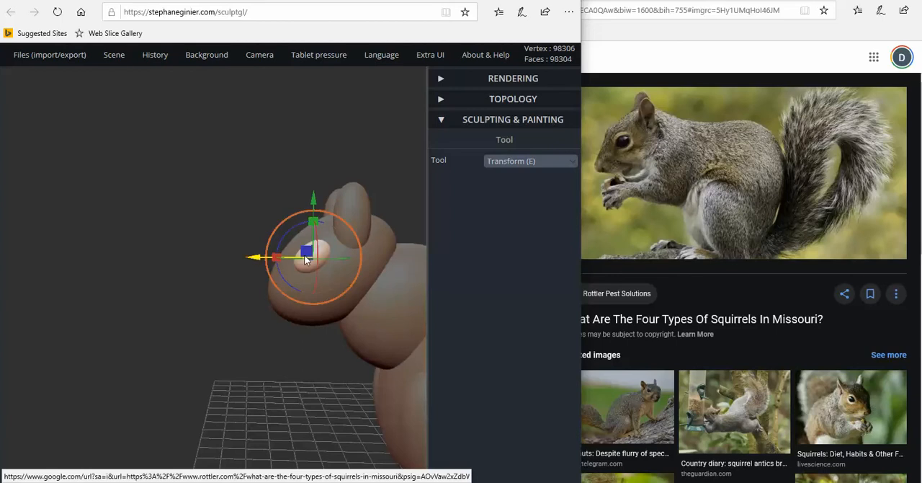
drag(313, 222, 261, 258)
drag(229, 257, 153, 260)
Undo the eye's flattening and tilt, and return to the Transform tool
key(ctrl)
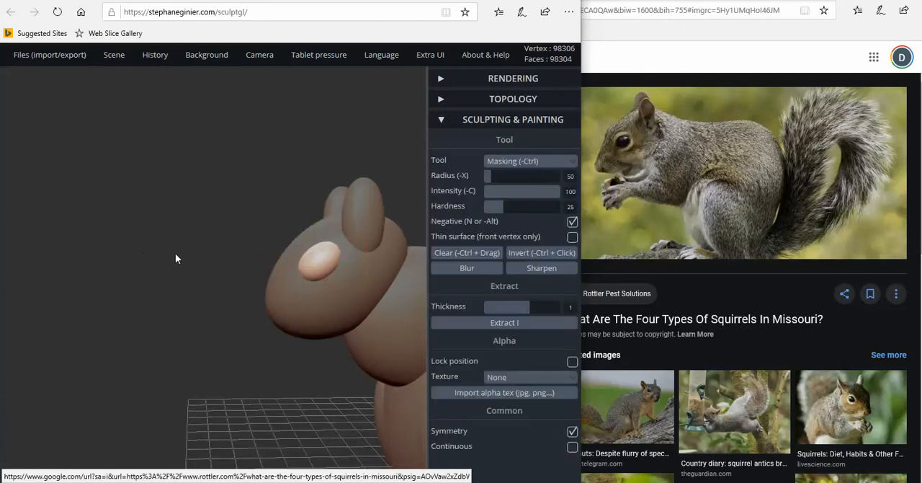
key(ctrl+z)
key(ctrl+z)
key(ctrl+z)
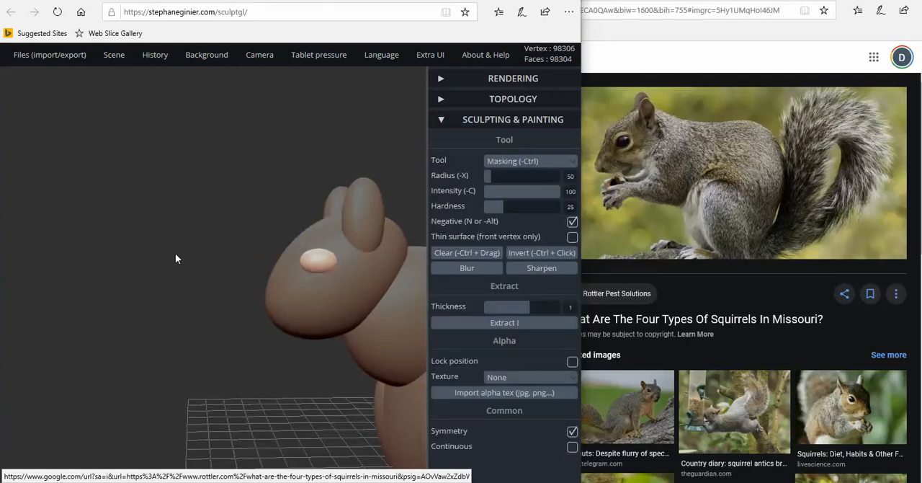
key(e)
Lower the round eye slightly on the side of the head
drag(184, 256, 334, 266)
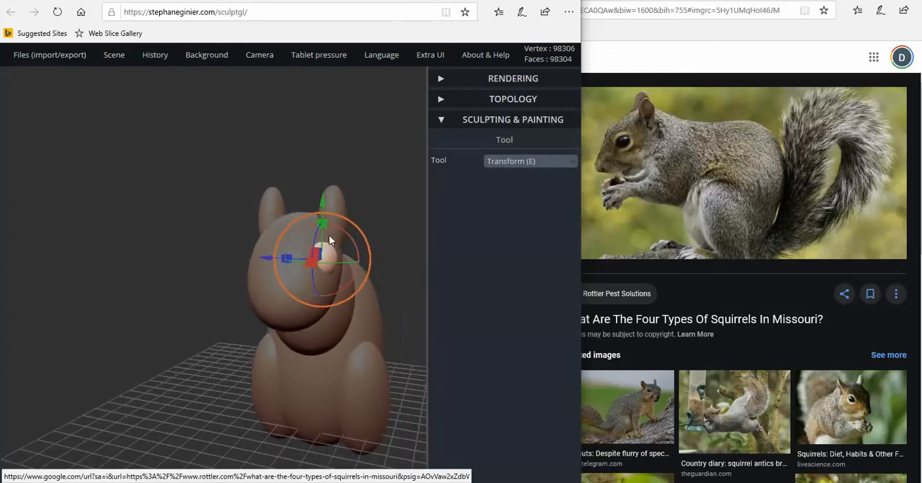
drag(322, 201, 322, 205)
drag(241, 255, 275, 263)
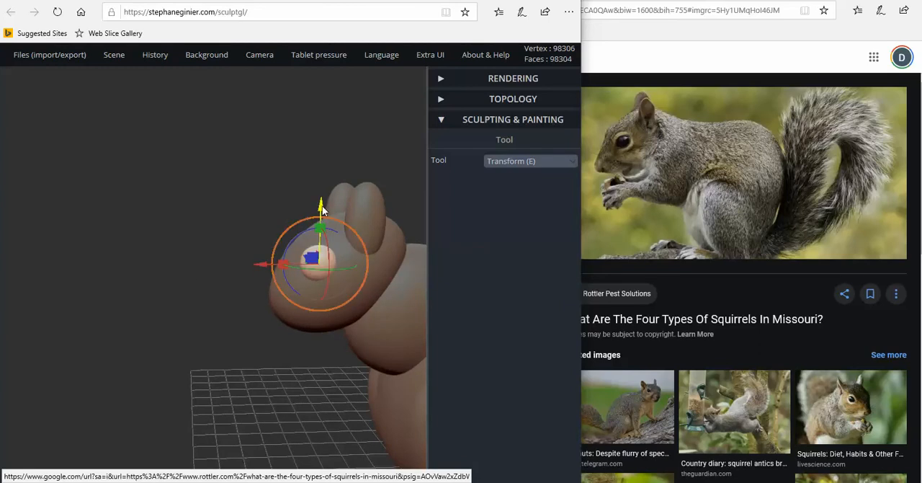
drag(322, 206, 322, 209)
Duplicate the eye and move the copy across to the opposite side of the head
drag(228, 196, 360, 193)
mouse_move(121, 60)
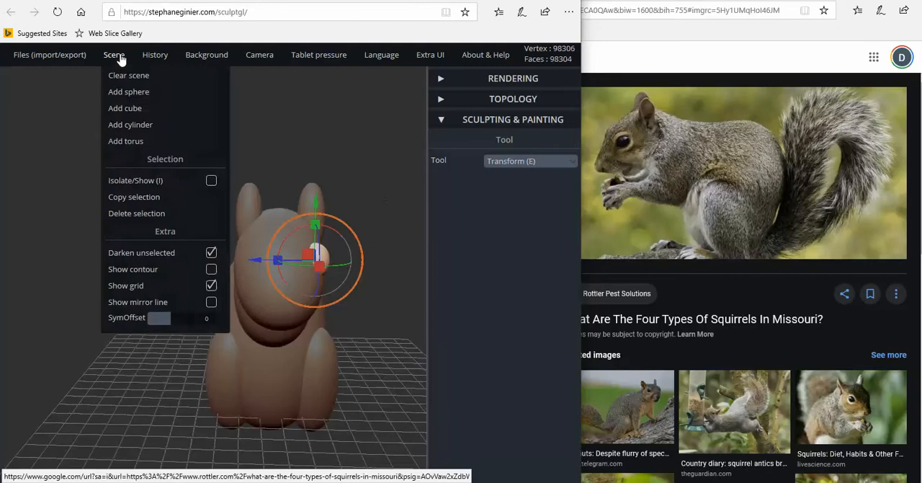
click(126, 203)
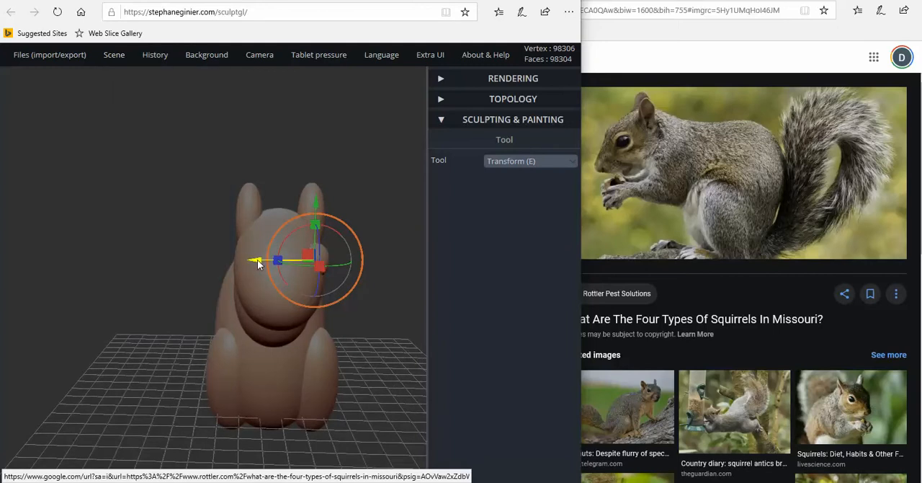
drag(258, 264, 192, 260)
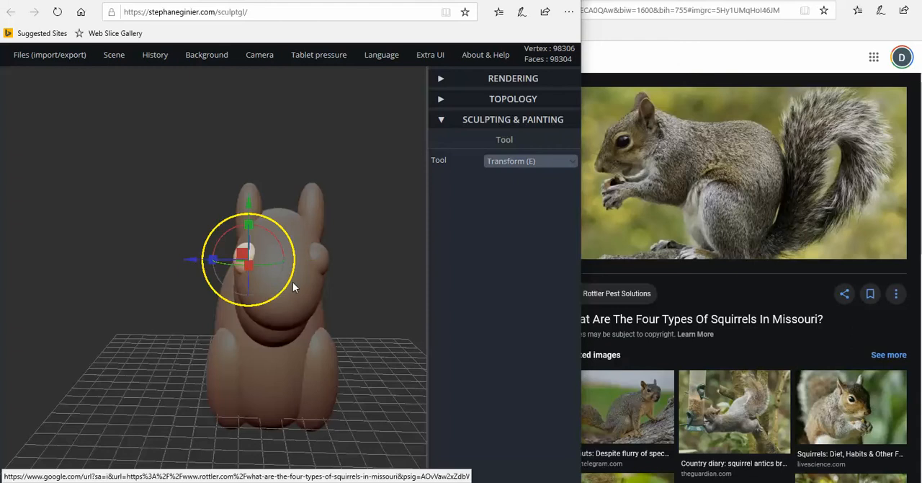
Select the head and narrow its width slightly between the two eyes
click(295, 284)
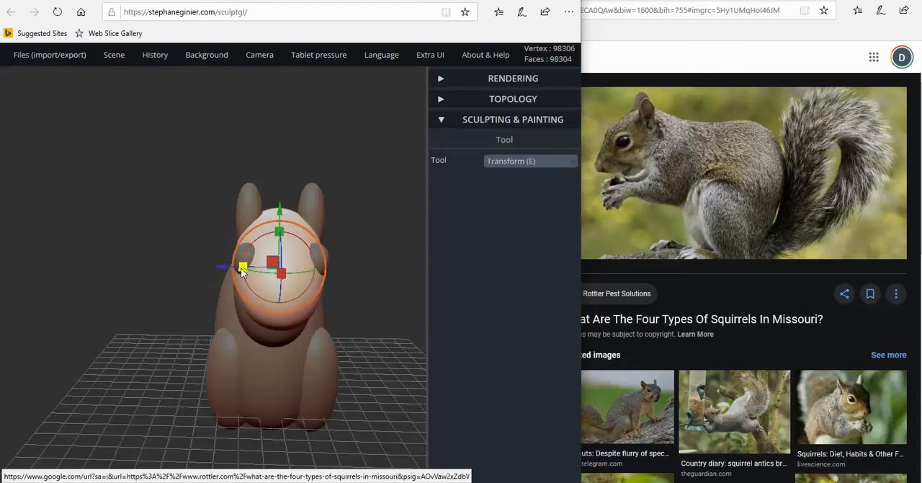
drag(244, 269, 246, 270)
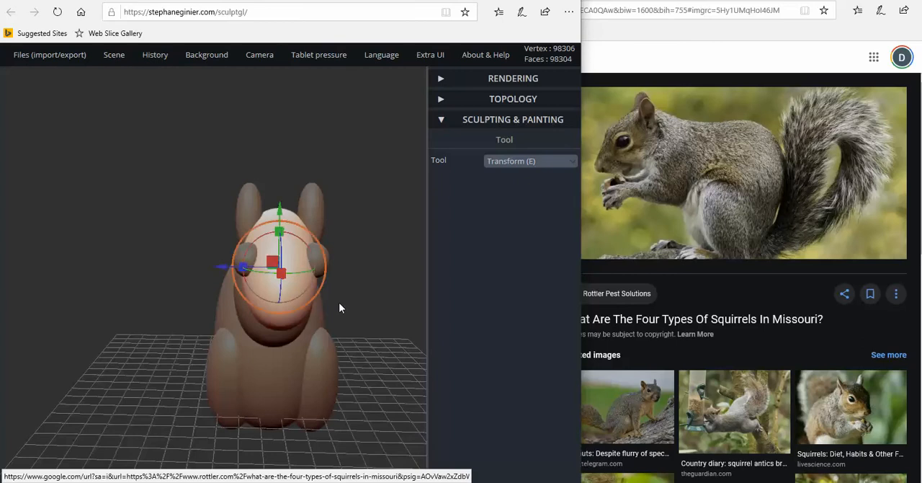
Add a sphere, move it to the tip of the squirrel's snout and shrink it into a small nose
drag(339, 305, 307, 278)
drag(221, 309, 284, 296)
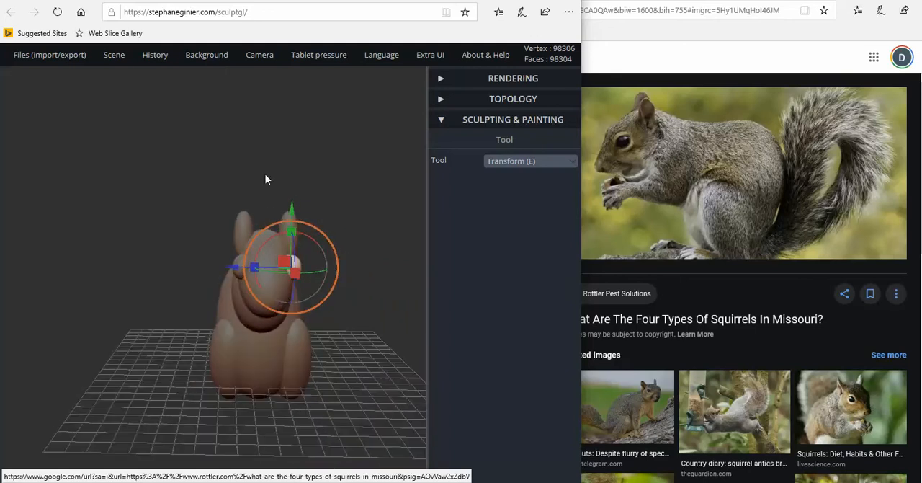
mouse_move(116, 58)
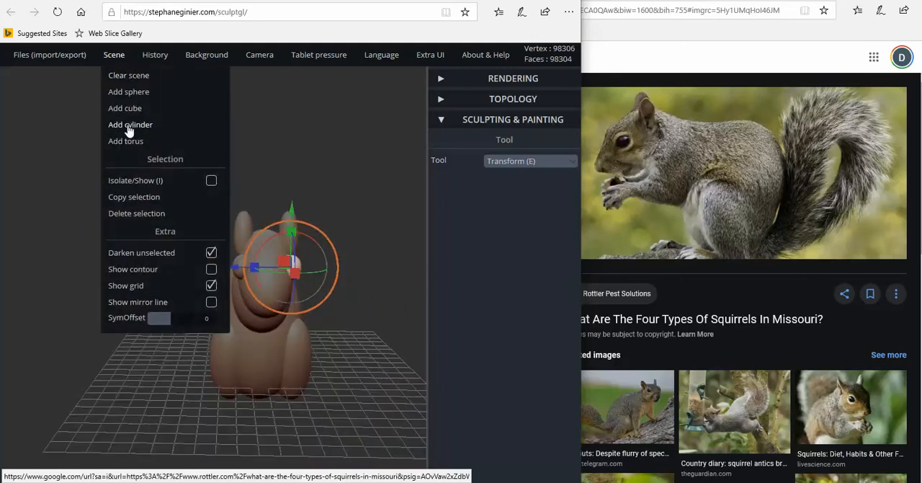
click(135, 98)
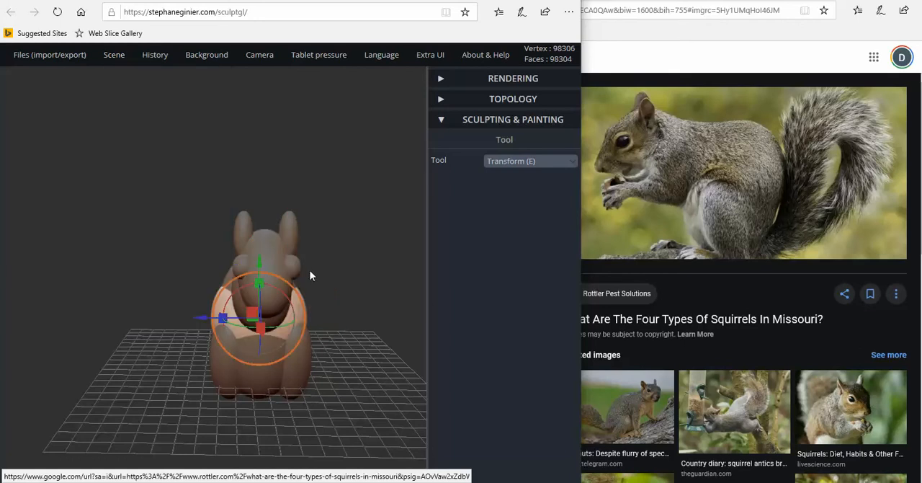
drag(337, 315, 245, 321)
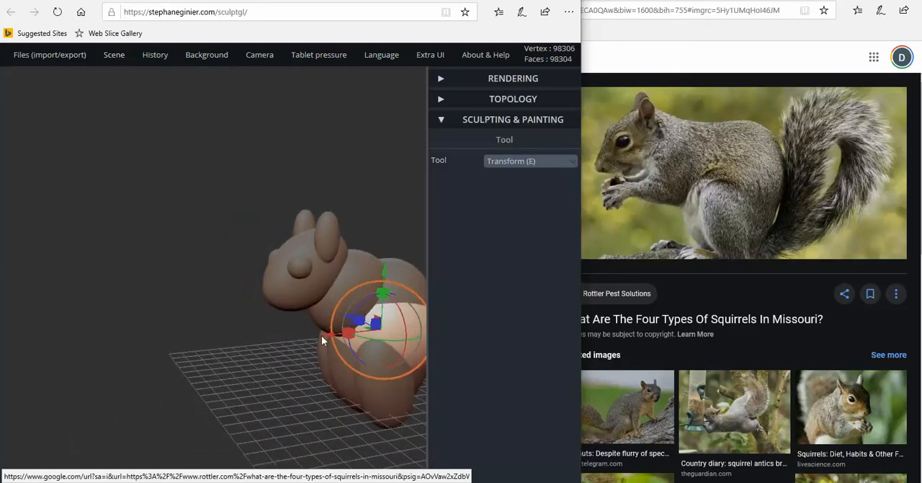
drag(328, 337, 242, 314)
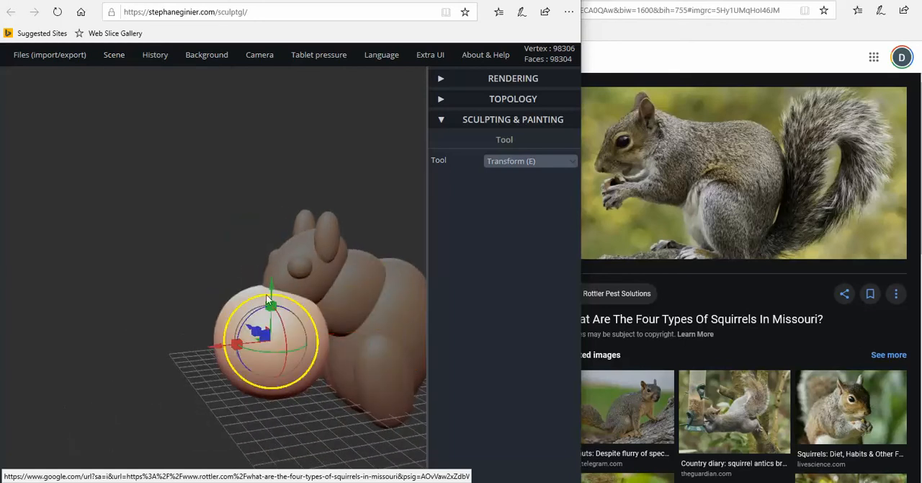
drag(273, 288, 276, 263)
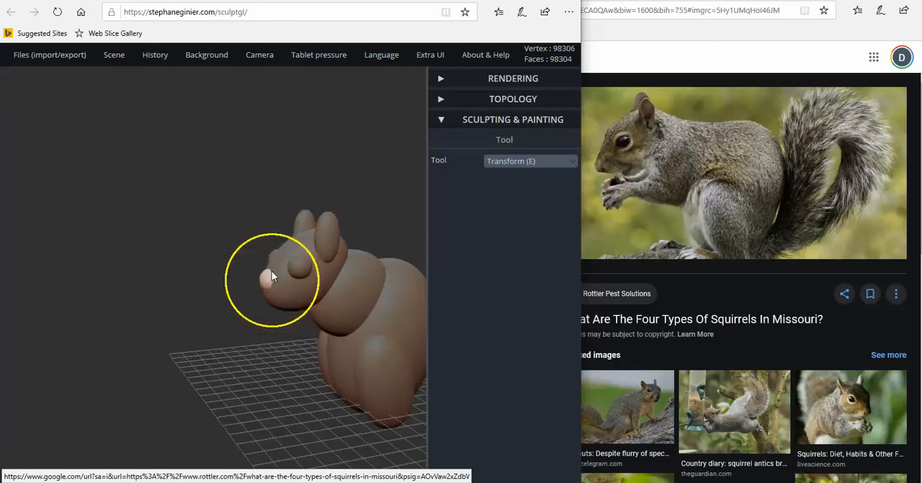
drag(271, 272, 272, 272)
Lower the nose slightly, nudge it forward on the snout tip and adjust its tilt
drag(218, 265, 180, 243)
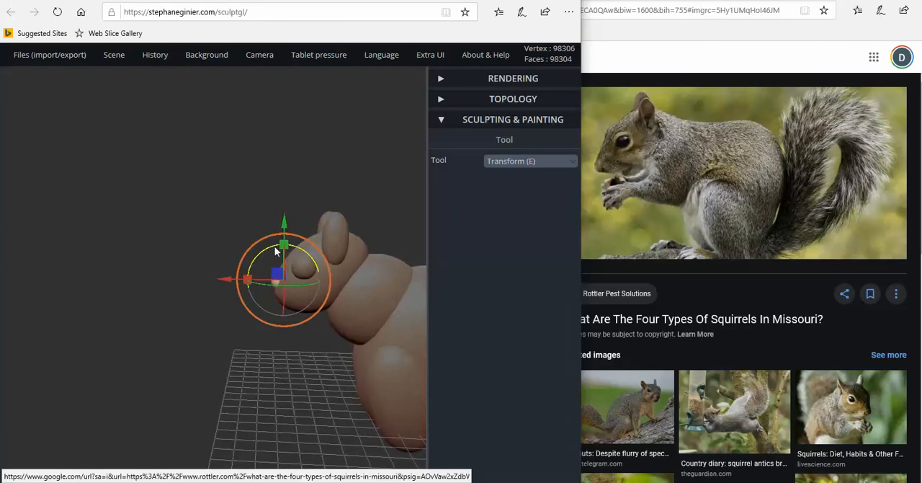
drag(284, 225, 279, 237)
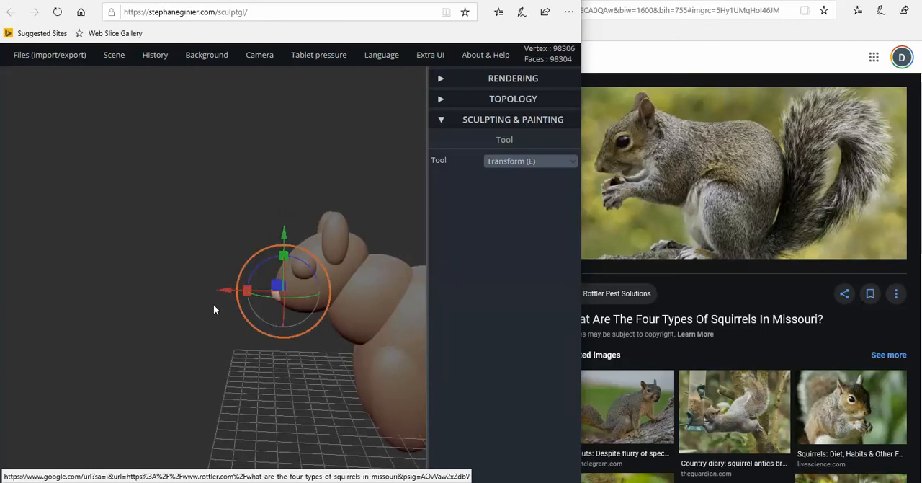
drag(229, 295, 223, 294)
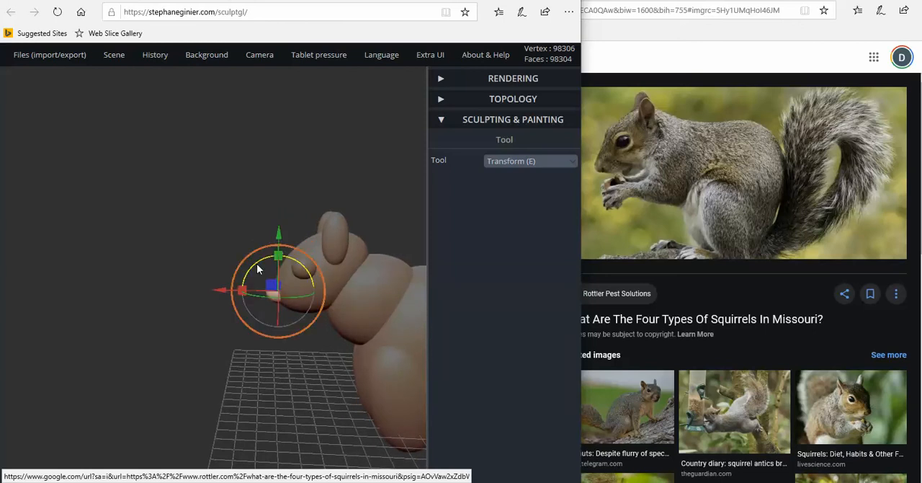
drag(279, 235, 259, 268)
mouse_move(245, 300)
mouse_down()
mouse_move(243, 288)
mouse_move(241, 302)
mouse_up()
drag(251, 267, 253, 276)
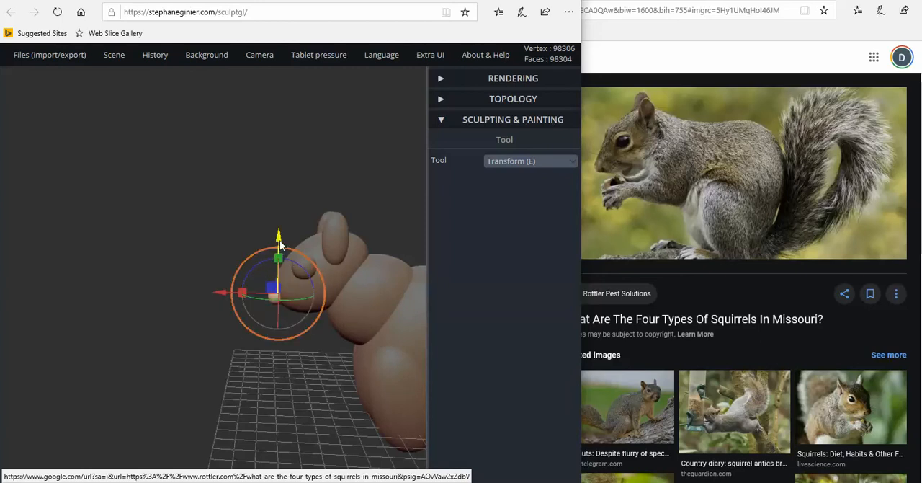
drag(279, 237, 279, 234)
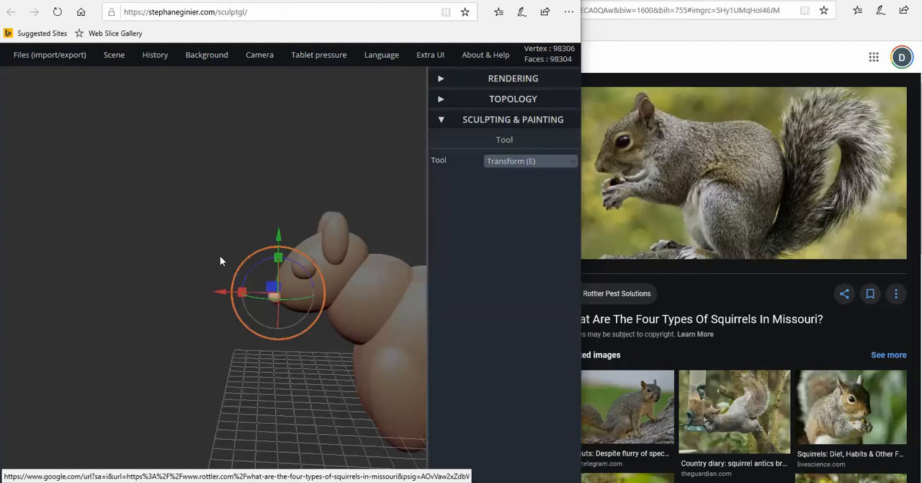
Narrow the nose's width slightly as seen from the front
drag(219, 255, 392, 261)
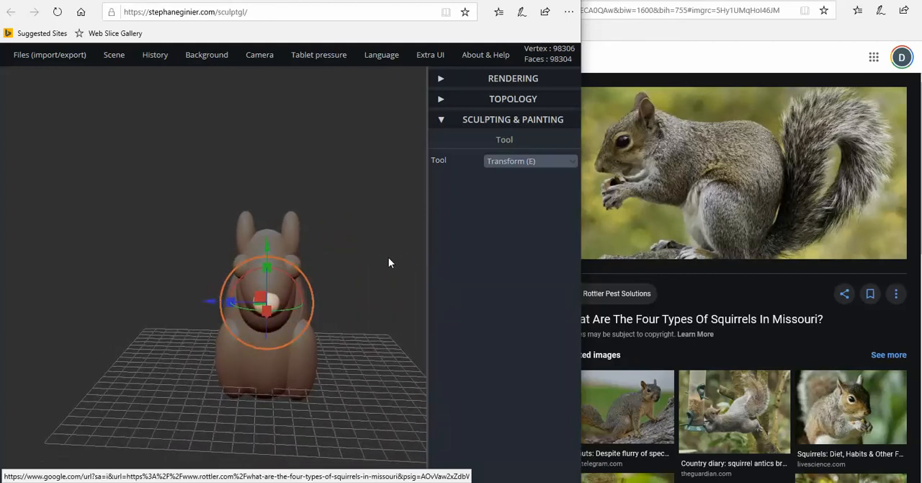
drag(232, 303, 240, 304)
drag(370, 296, 263, 345)
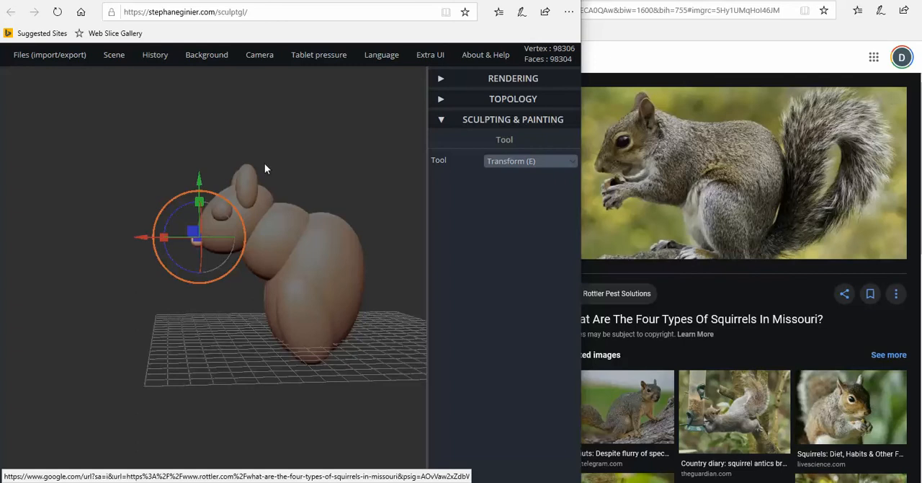
Add another sphere for a front leg and raise it above the squirrel's back
drag(193, 119, 226, 120)
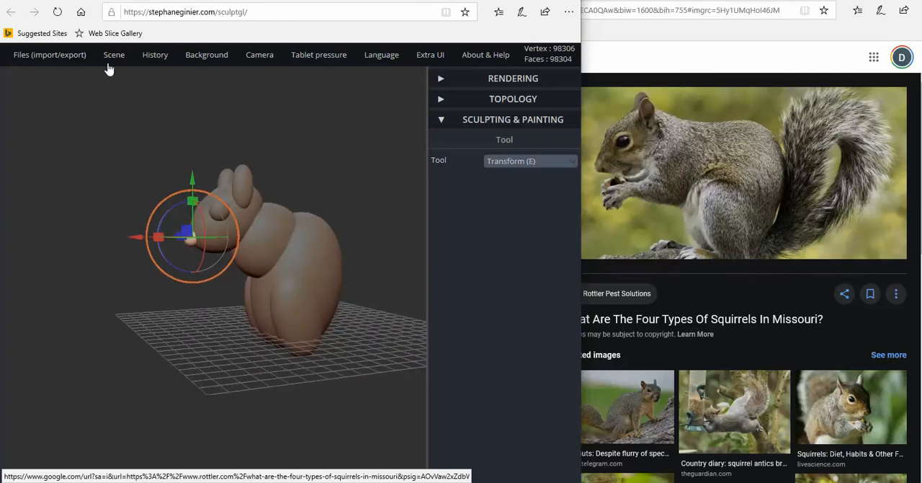
mouse_move(113, 59)
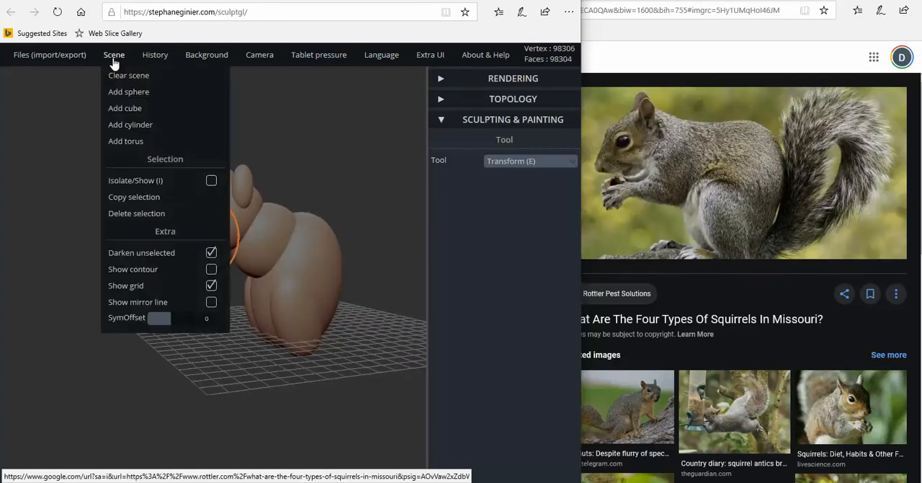
click(133, 95)
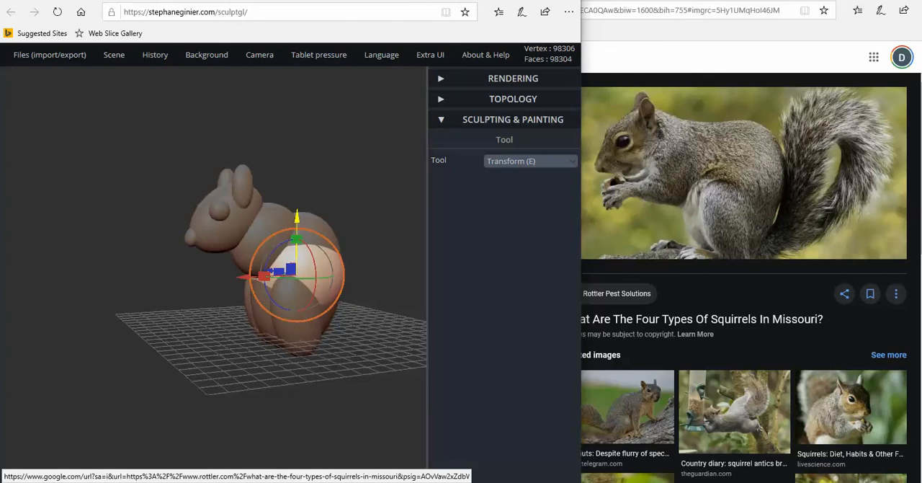
drag(297, 219, 327, 125)
drag(232, 203, 319, 226)
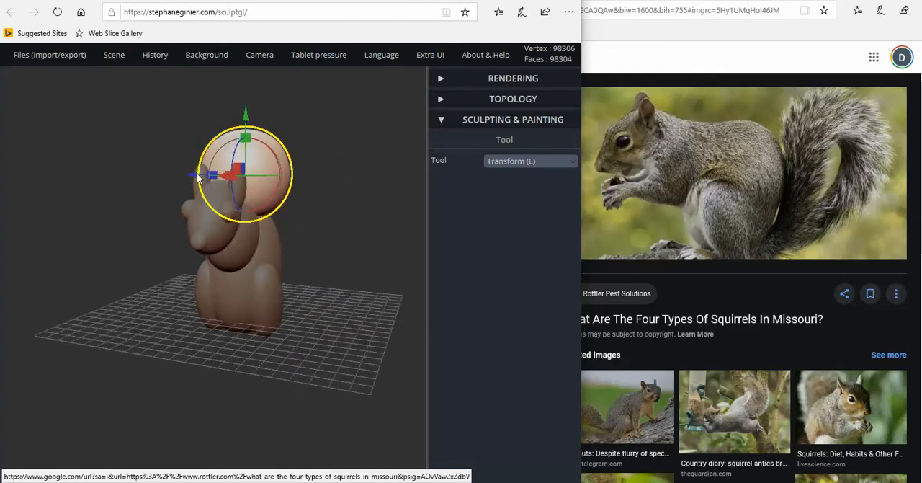
Try to shift the raised sphere sideways from the body's centre and undo the change
drag(199, 178, 229, 182)
drag(310, 180, 184, 205)
key(ctrl+z)
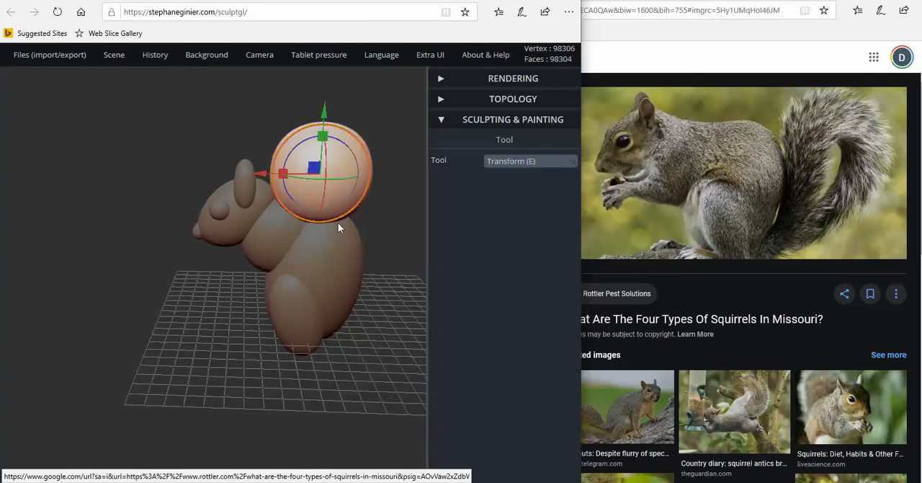
Move the raised sphere sideways so it sits clear of the body on one side
drag(107, 247, 166, 238)
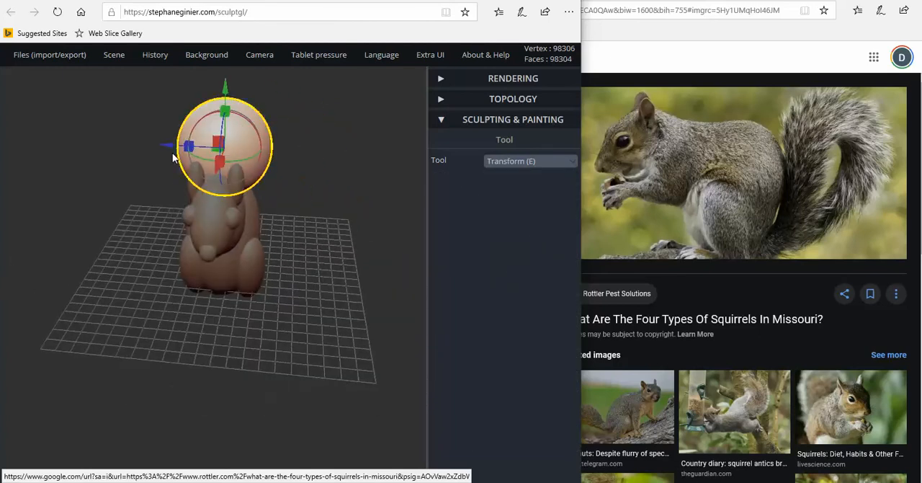
drag(168, 149, 237, 157)
drag(248, 164, 166, 182)
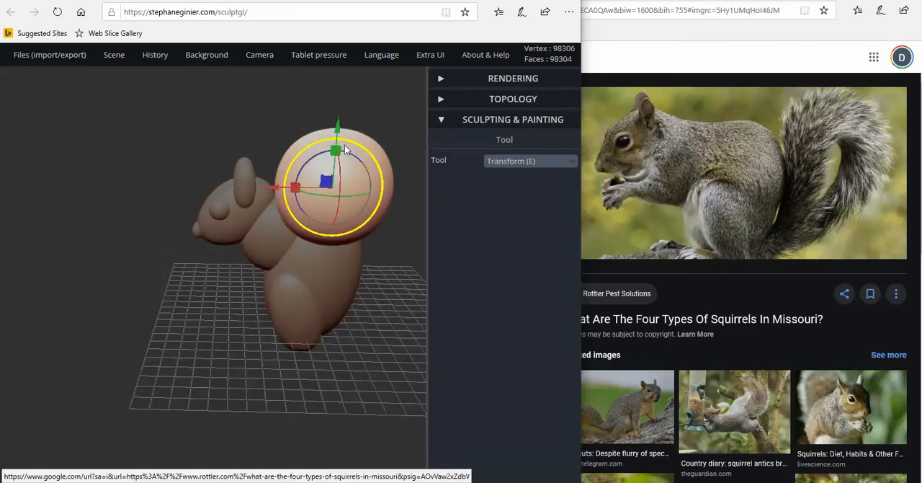
Shrink the new sphere evenly, stretch it front to back and narrow its width into a slim limb shape
drag(353, 148, 345, 178)
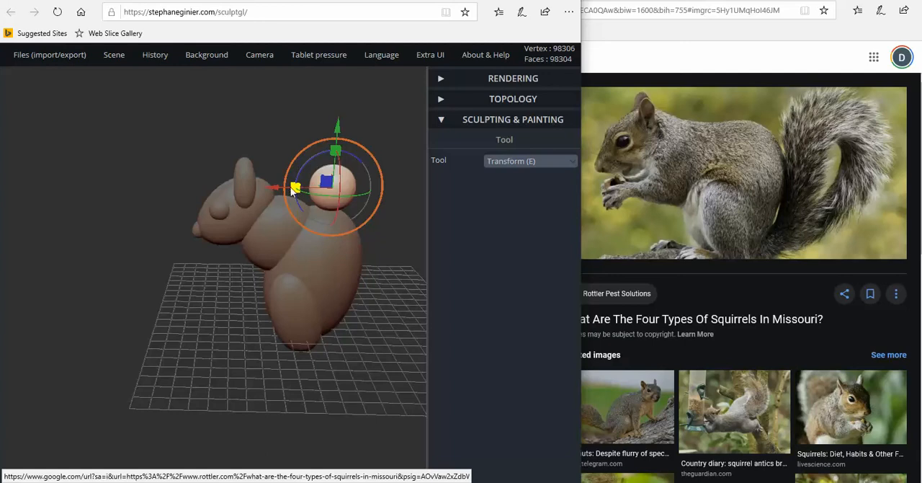
drag(293, 189, 255, 185)
right_drag(255, 186, 270, 152)
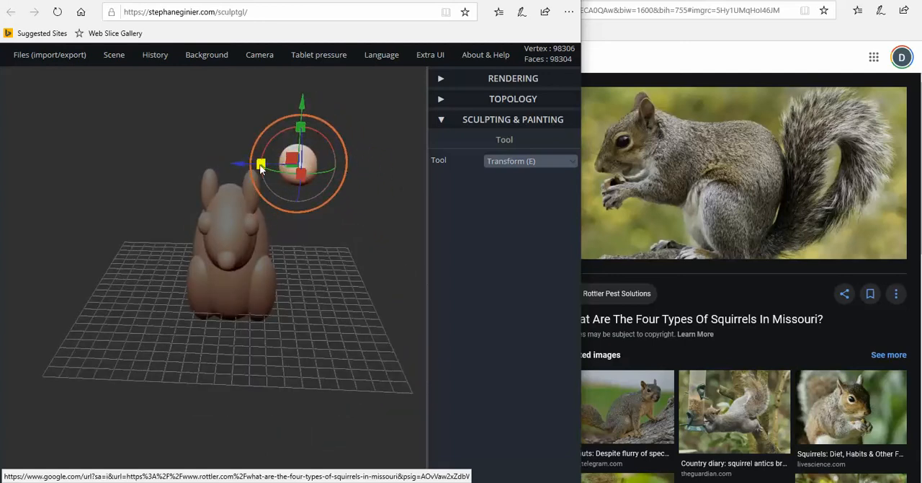
drag(262, 165, 276, 165)
Lower the limb shape, move it forward and bring it inward against the side of the chest
right_drag(285, 176, 138, 151)
drag(339, 137, 338, 189)
mouse_move(155, 55)
drag(273, 243, 217, 238)
right_drag(246, 239, 413, 240)
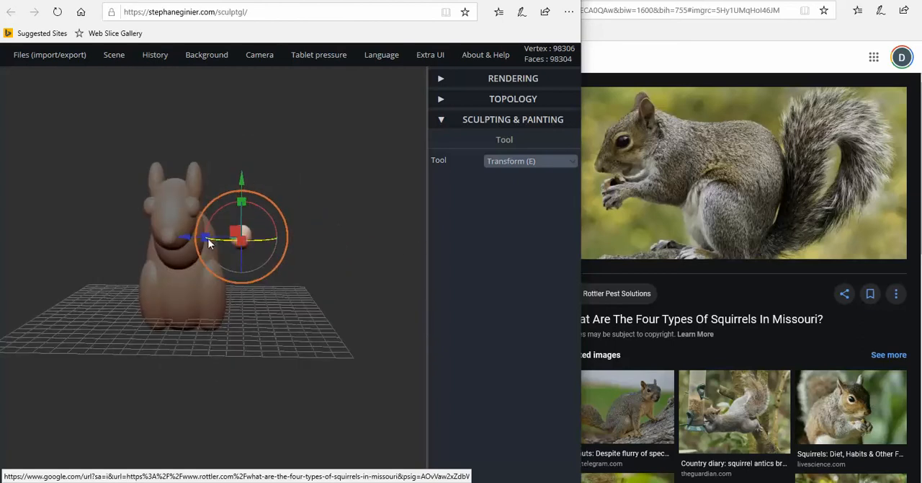
drag(190, 240, 144, 244)
Lower the front leg beneath the chest and nudge it slightly inward
right_drag(230, 238, 277, 173)
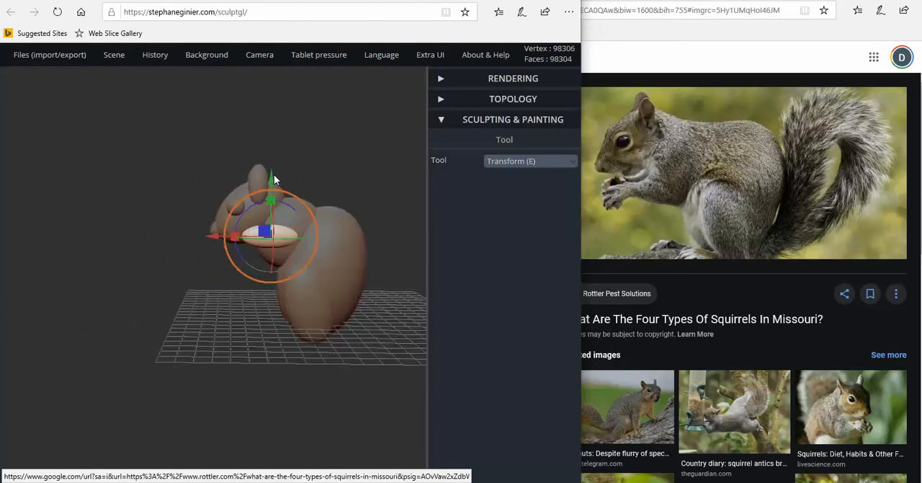
drag(273, 178, 268, 199)
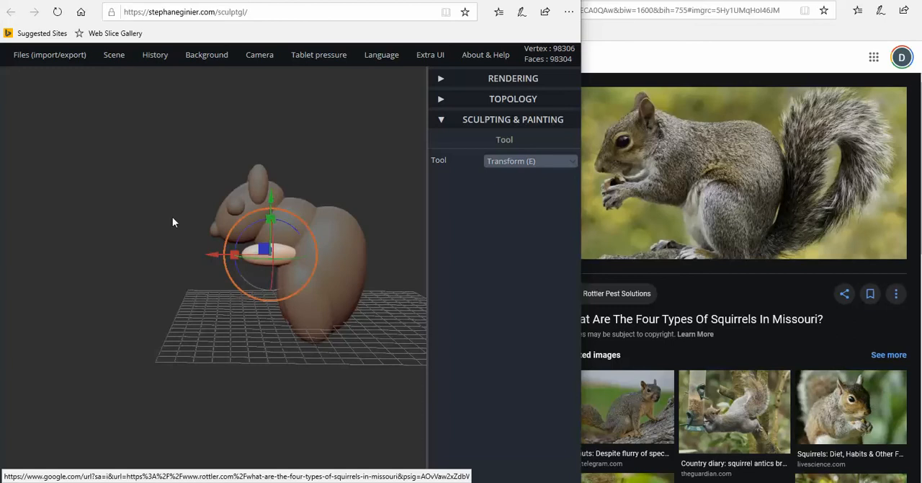
right_drag(173, 222, 155, 252)
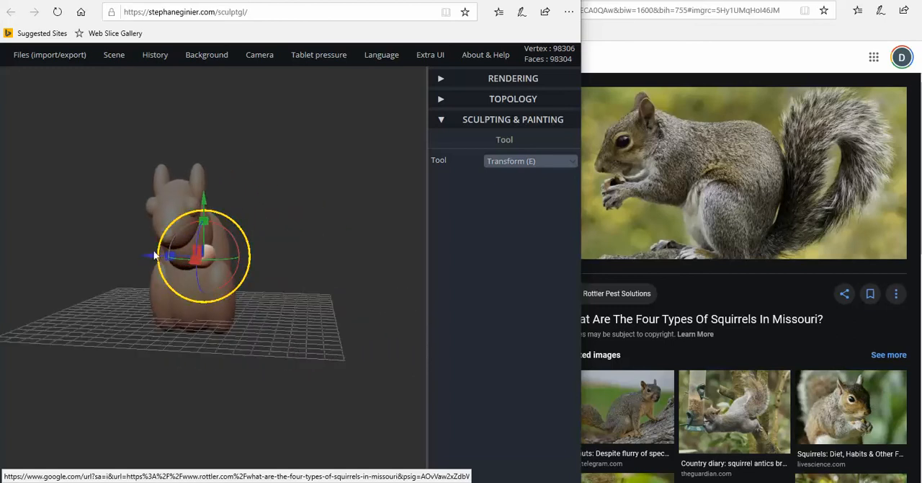
drag(155, 255, 150, 255)
right_drag(151, 255, 199, 229)
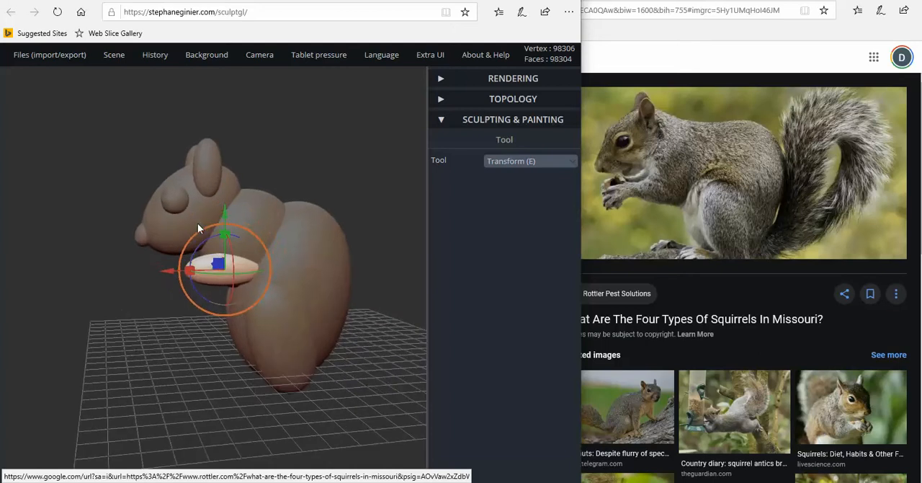
Tilt the front leg so its paw end points slightly upward, and move it a little further inward
drag(207, 240, 225, 217)
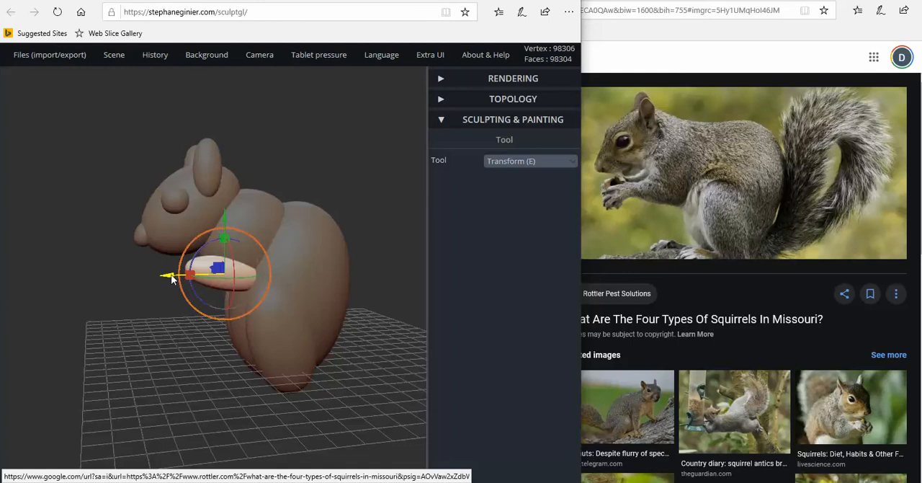
right_drag(171, 275, 313, 288)
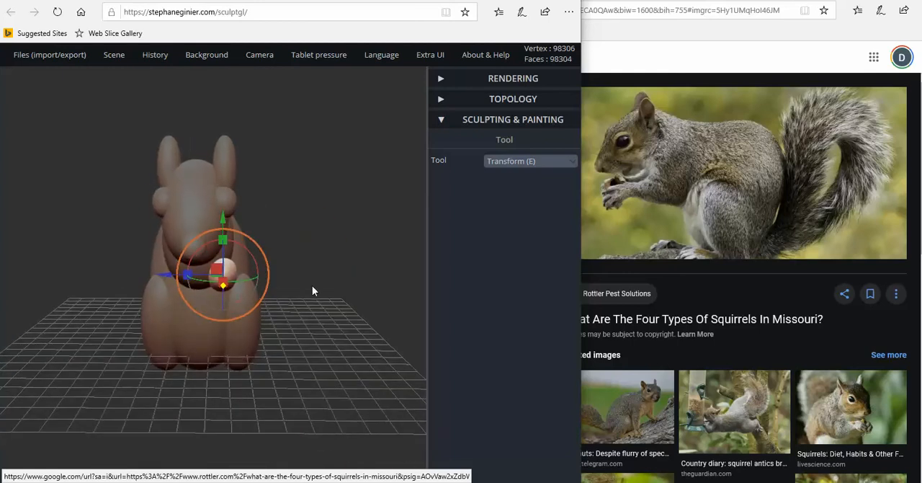
drag(167, 275, 162, 275)
Lower the tilted front leg slightly and shift it forward from the chest
right_drag(162, 275, 89, 278)
right_drag(145, 291, 191, 255)
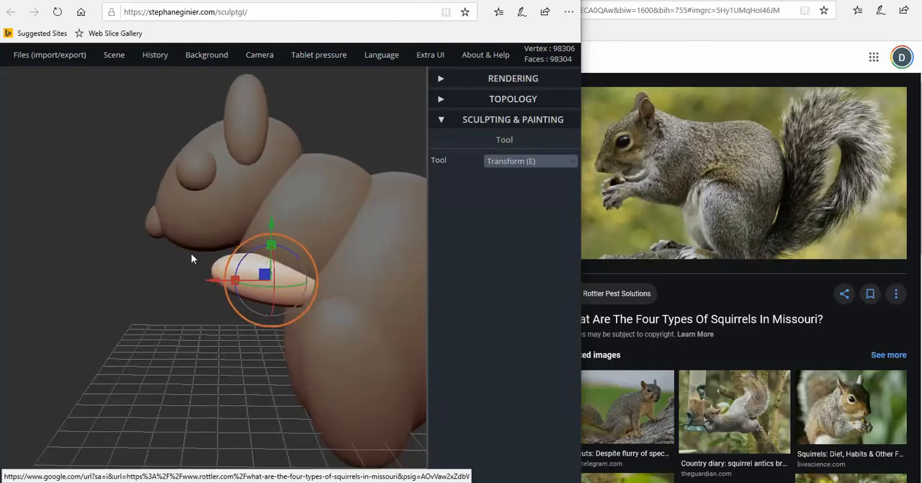
drag(270, 235, 270, 220)
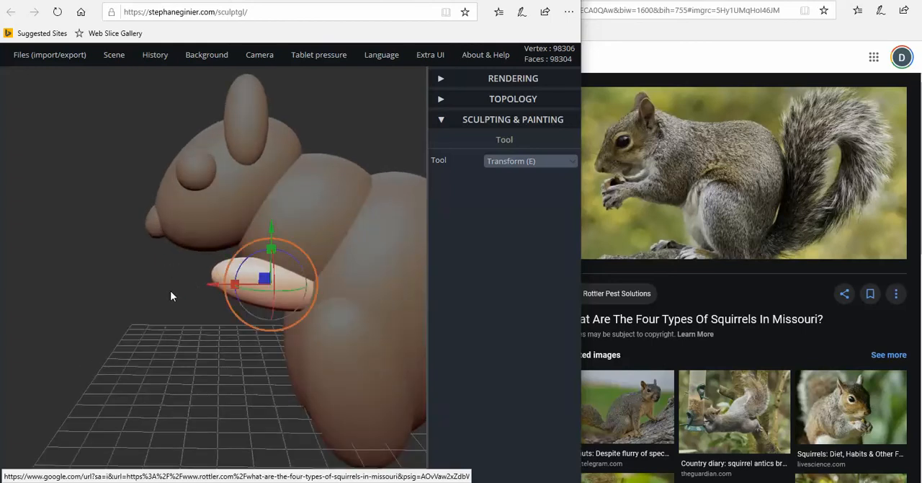
right_drag(150, 288, 185, 295)
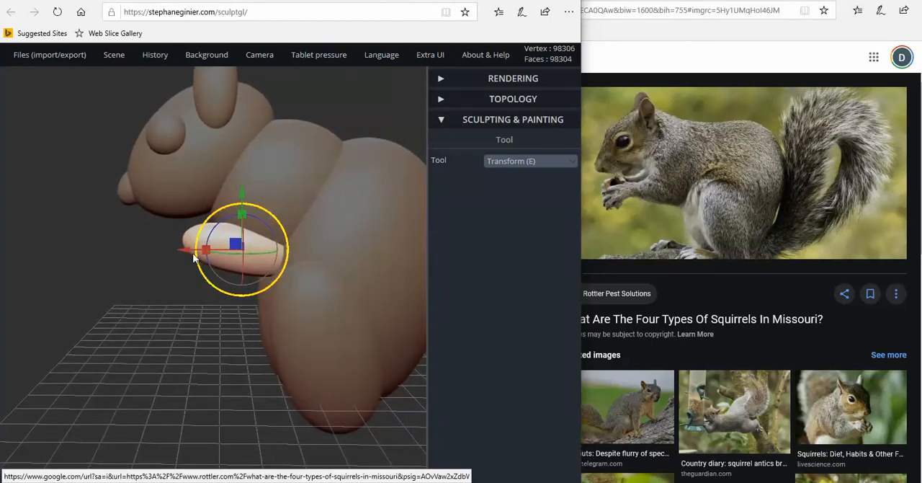
drag(185, 250, 175, 258)
right_drag(144, 284, 173, 286)
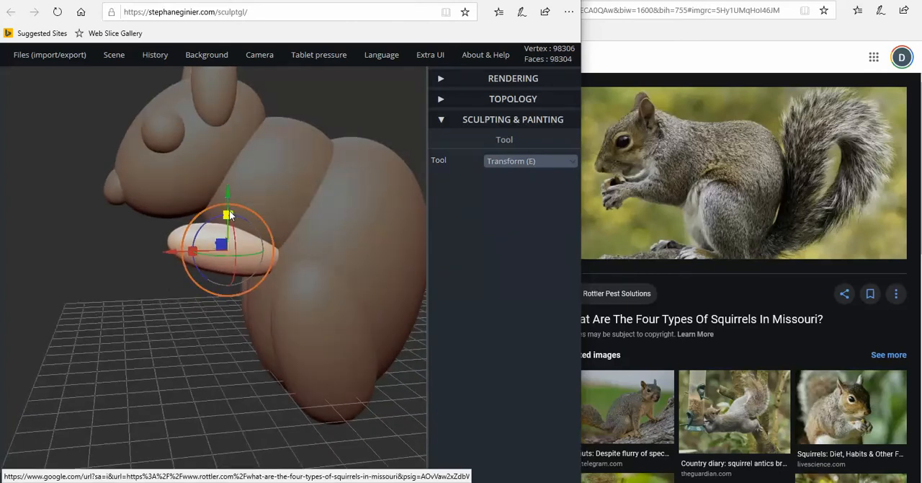
Make the front leg thinner in height and stretch it longer from front to back
drag(228, 216, 226, 213)
right_drag(170, 272, 144, 281)
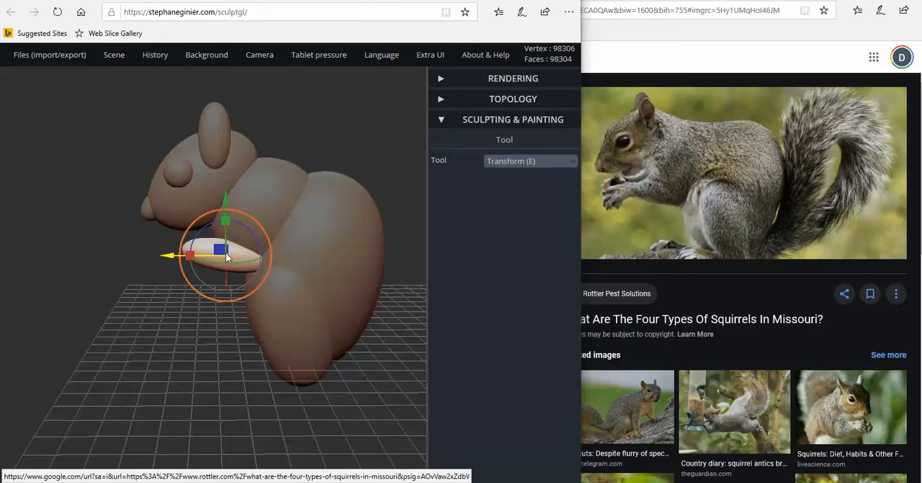
drag(187, 257, 175, 258)
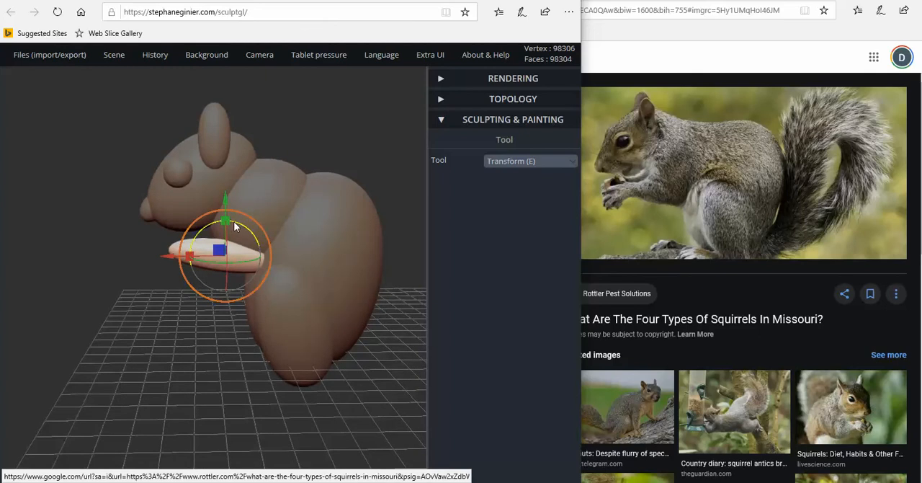
Tilt the front leg slightly further and lower it a little beneath the chest
drag(234, 223, 224, 237)
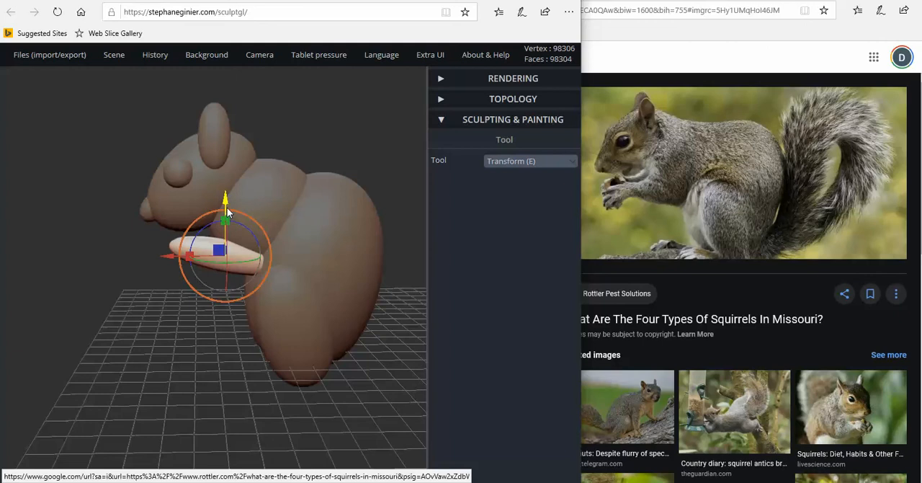
drag(226, 201, 226, 208)
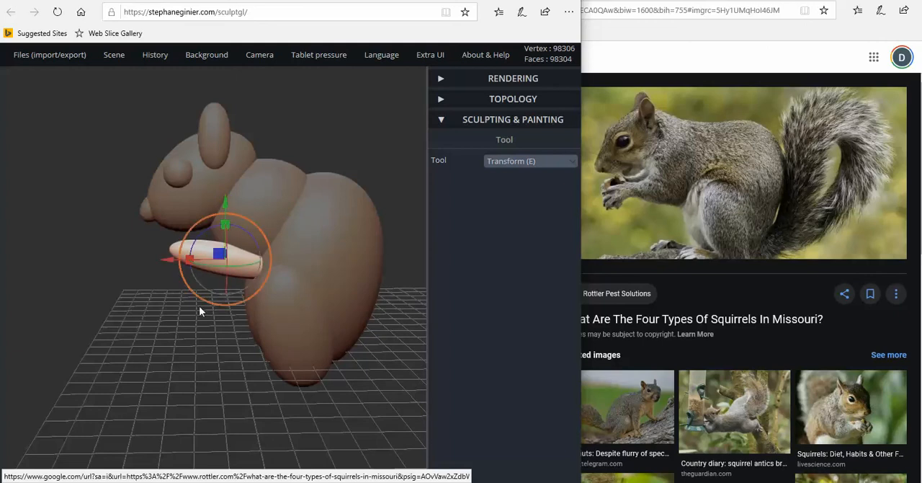
Duplicate the front leg and move the copy sideways to the opposite side of the chest, nudging it into line
drag(199, 306, 265, 241)
mouse_move(122, 60)
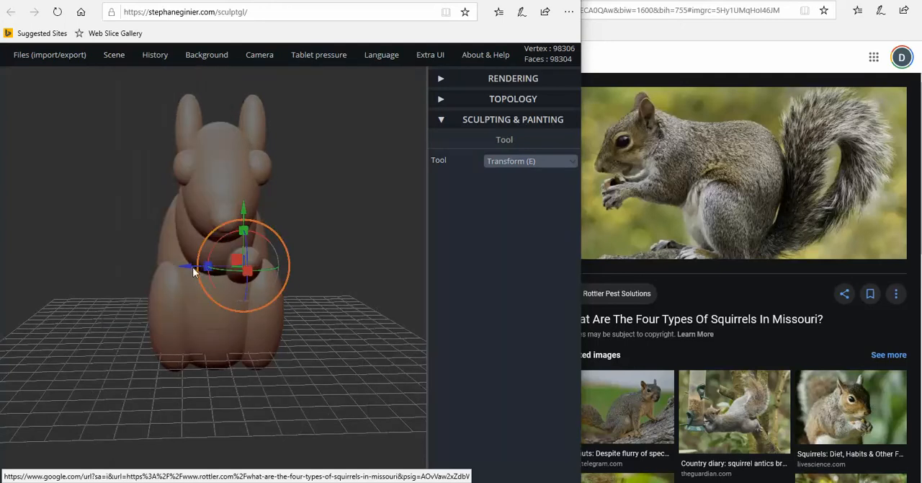
drag(189, 269, 131, 268)
right_drag(233, 272, 275, 286)
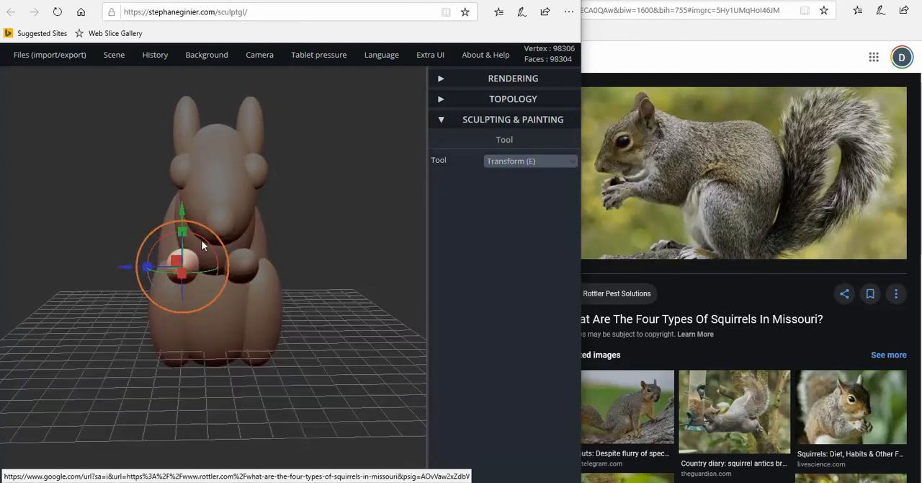
drag(200, 236, 193, 233)
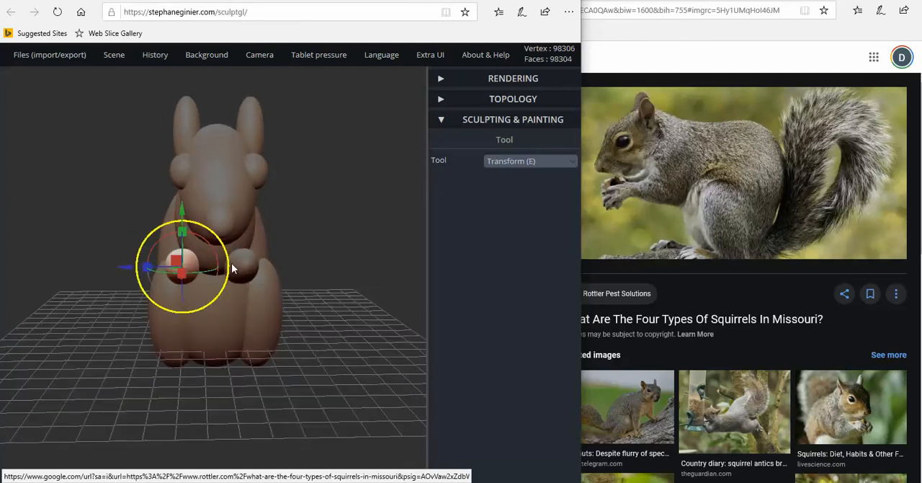
right_drag(234, 271, 239, 279)
drag(127, 269, 131, 268)
Duplicate the near front leg and move the copy down to the ground and back under the hind leg as a foot
right_drag(124, 271, 171, 303)
right_drag(247, 315, 127, 304)
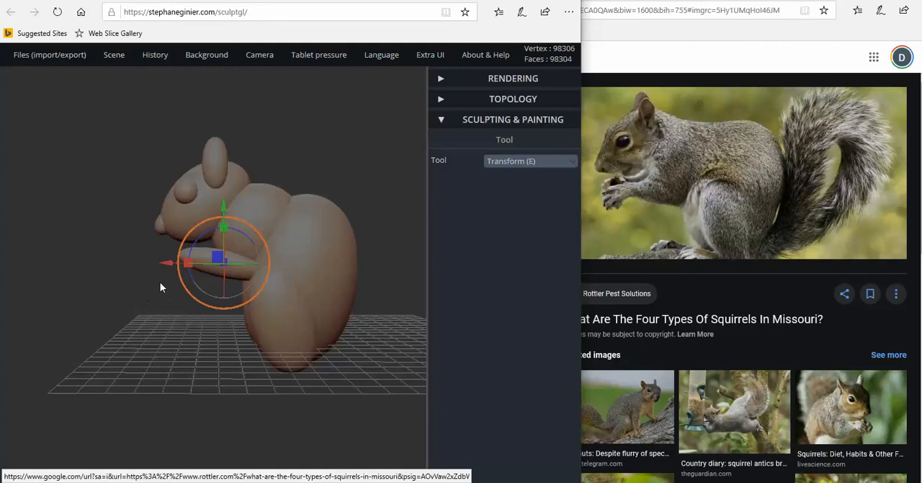
click(243, 271)
mouse_move(127, 62)
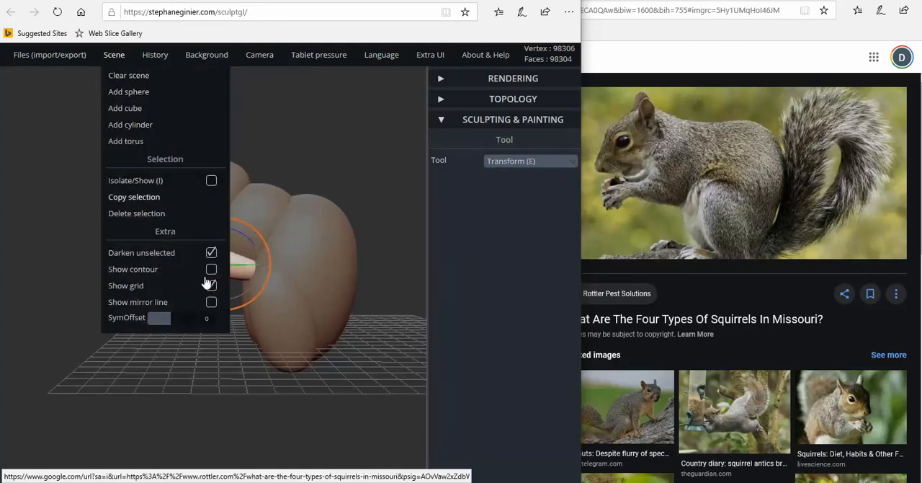
drag(224, 214, 227, 296)
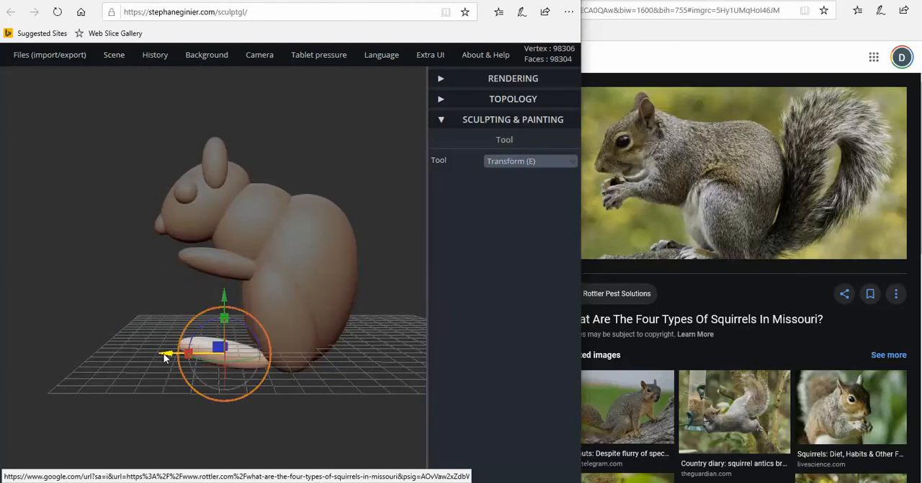
drag(165, 356, 198, 361)
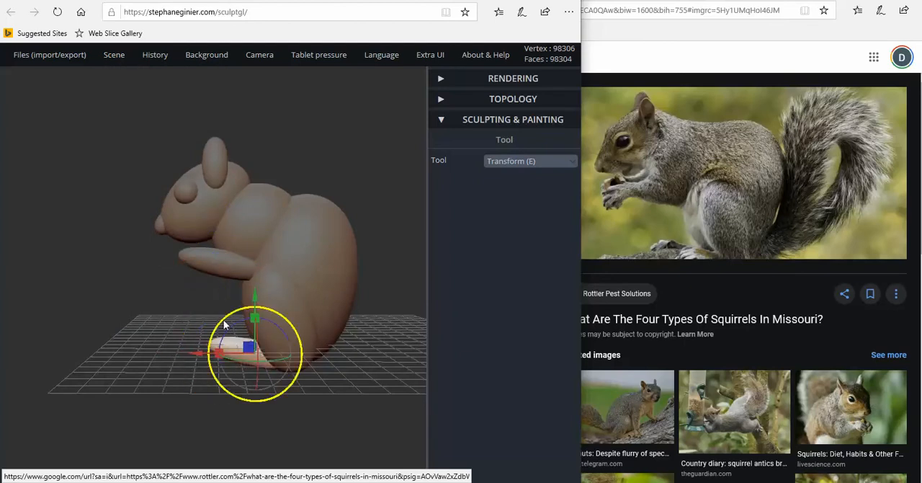
drag(255, 302, 254, 304)
drag(181, 301, 287, 332)
drag(175, 354, 58, 349)
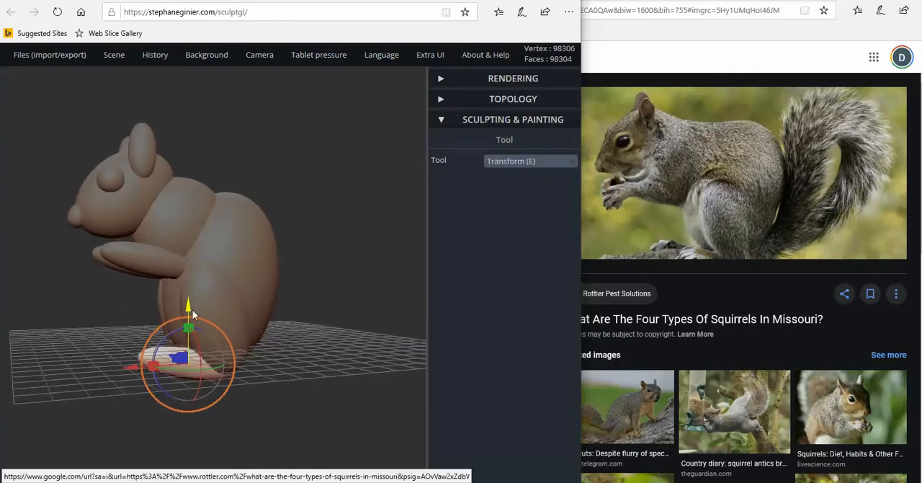
drag(188, 307, 185, 301)
Duplicate the foot and move the copy sideways beneath the opposite hind leg
drag(136, 318, 297, 313)
drag(334, 317, 212, 253)
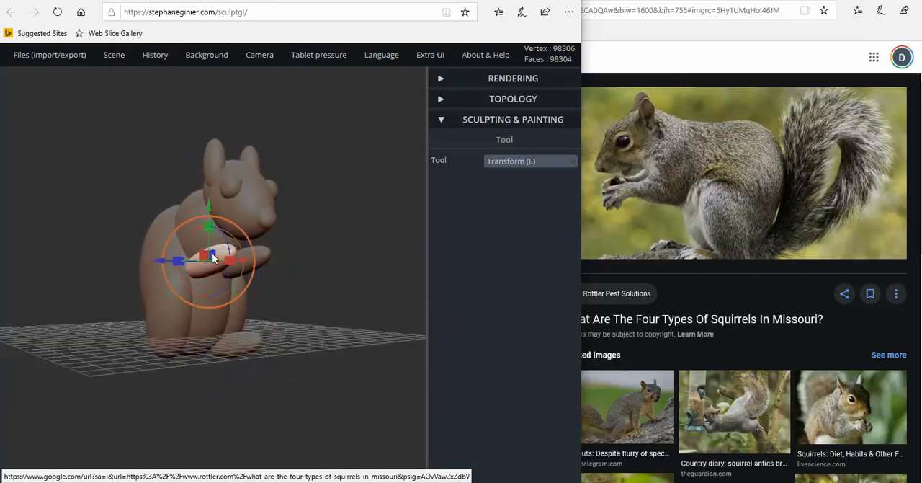
click(239, 337)
drag(346, 333, 232, 336)
mouse_move(114, 55)
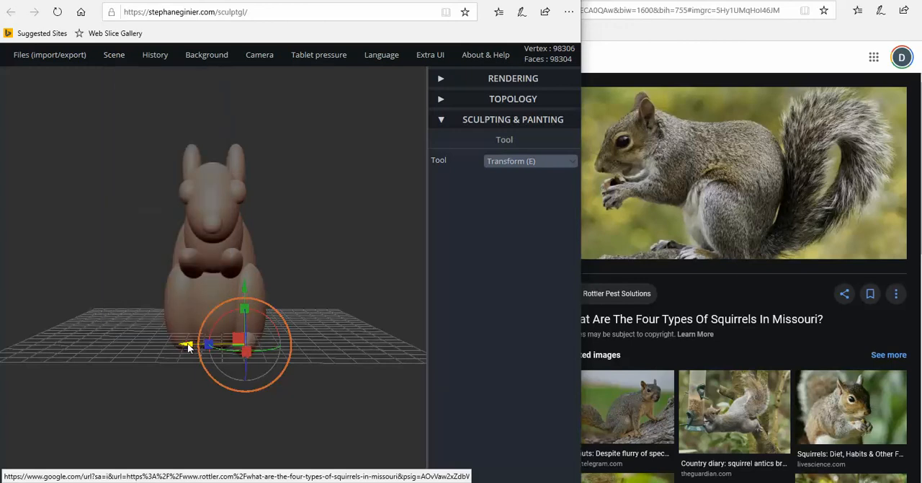
drag(189, 343, 126, 344)
right_drag(173, 346, 179, 347)
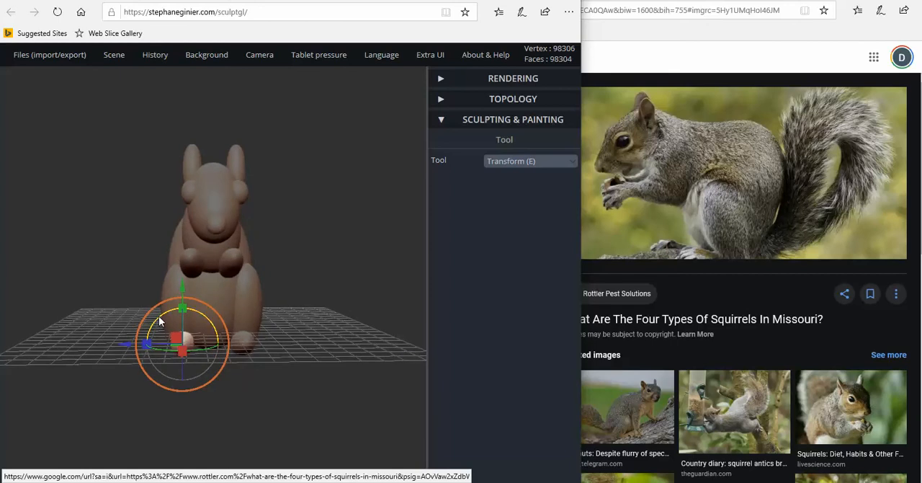
drag(160, 320, 144, 326)
Duplicate the near front leg and rotate the copy until it stands upright as an upper arm
right_drag(243, 328, 118, 332)
scroll(161, 317, down, 3)
right_drag(215, 331, 219, 320)
scroll(267, 279, down, 1)
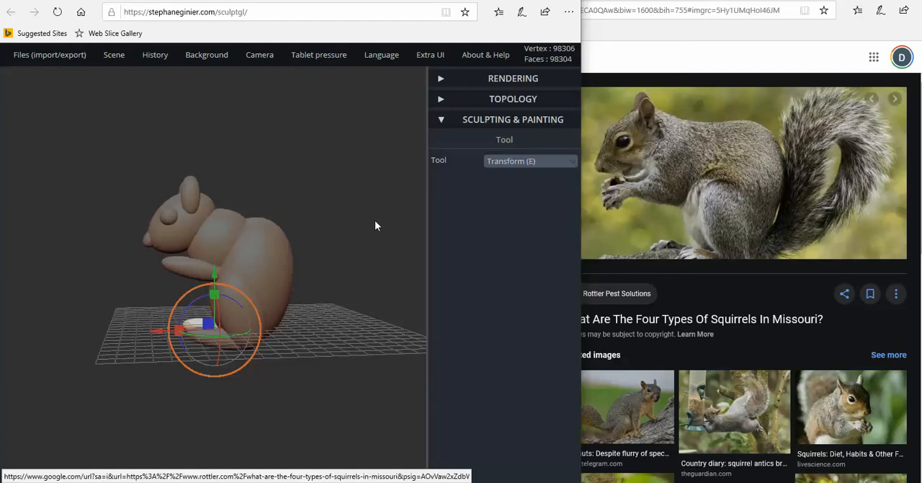
scroll(345, 231, up, 4)
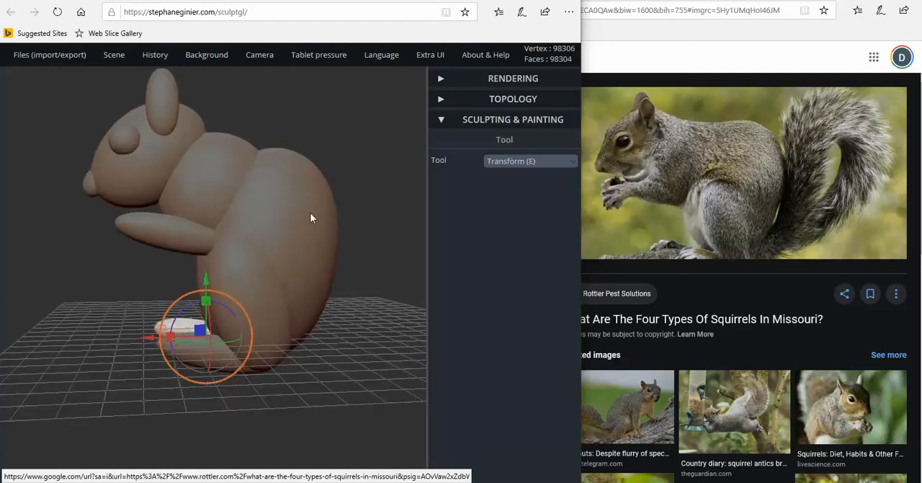
click(180, 234)
mouse_move(119, 59)
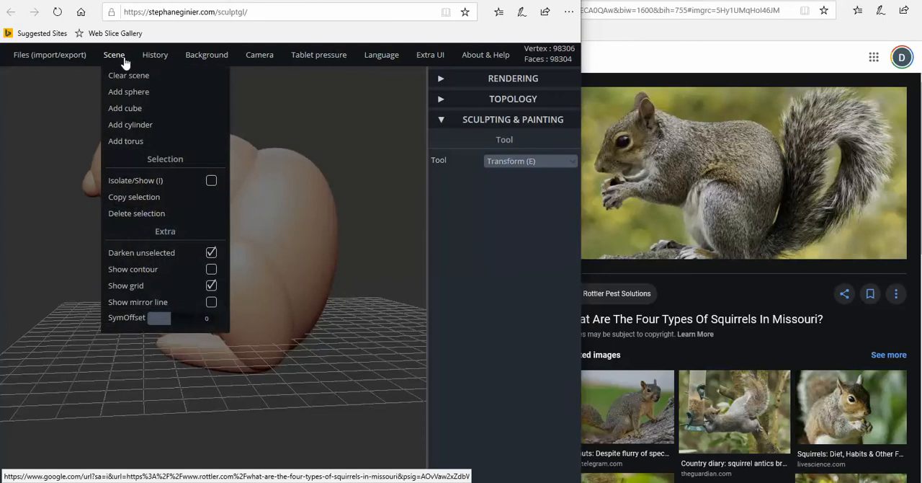
click(134, 200)
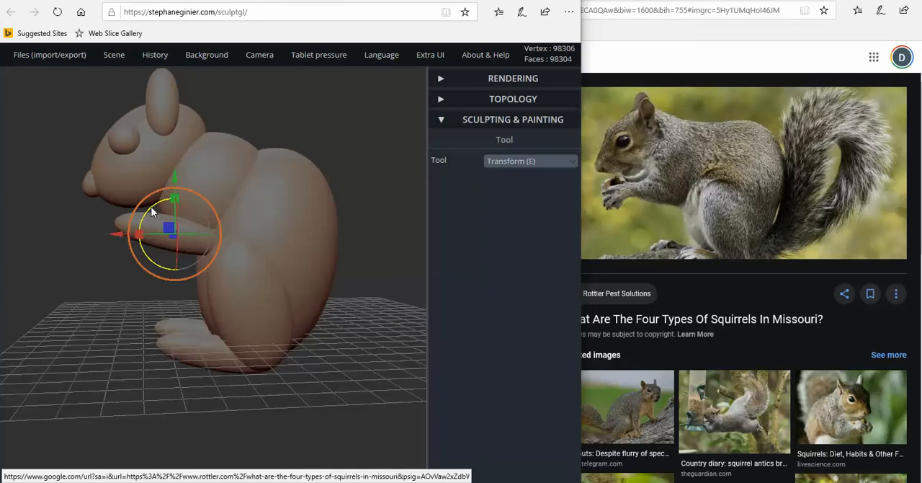
drag(151, 208, 209, 232)
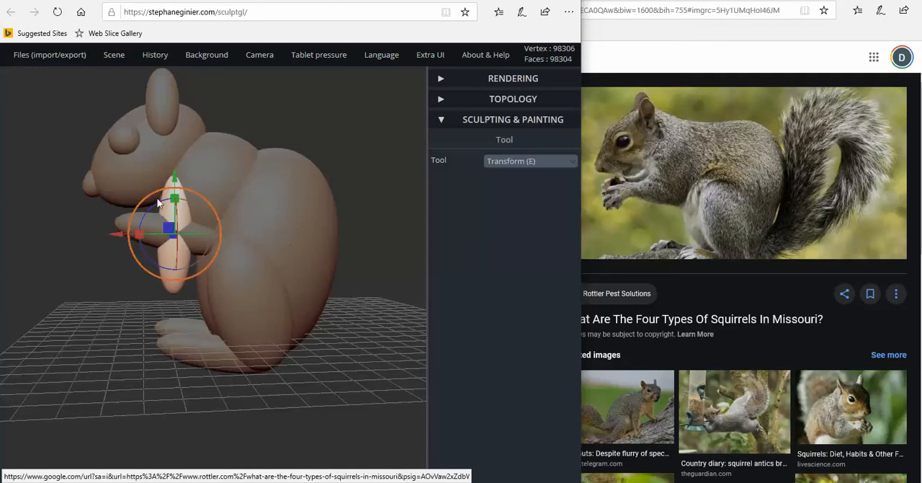
drag(154, 204, 149, 204)
Move the upright upper arm back and up to the shoulder, and adjust it sideways against the near side of the chest
drag(120, 237, 161, 238)
drag(219, 179, 222, 149)
drag(108, 239, 317, 221)
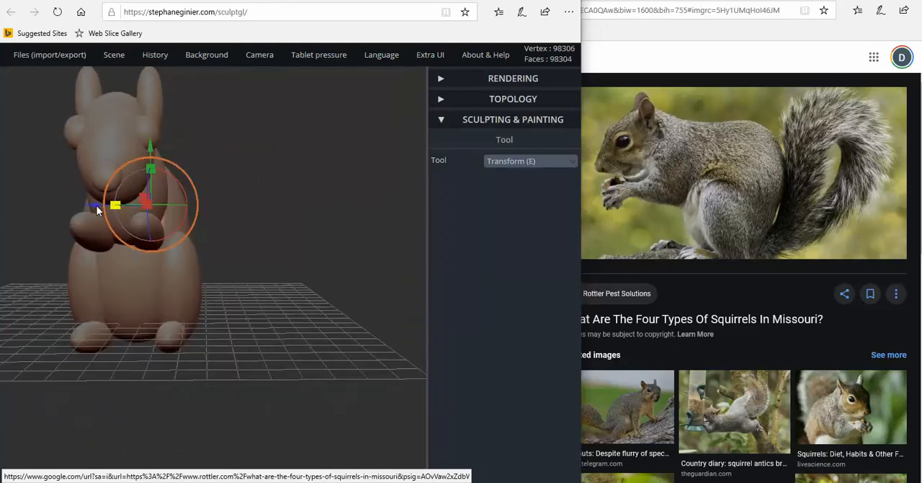
drag(92, 209, 102, 212)
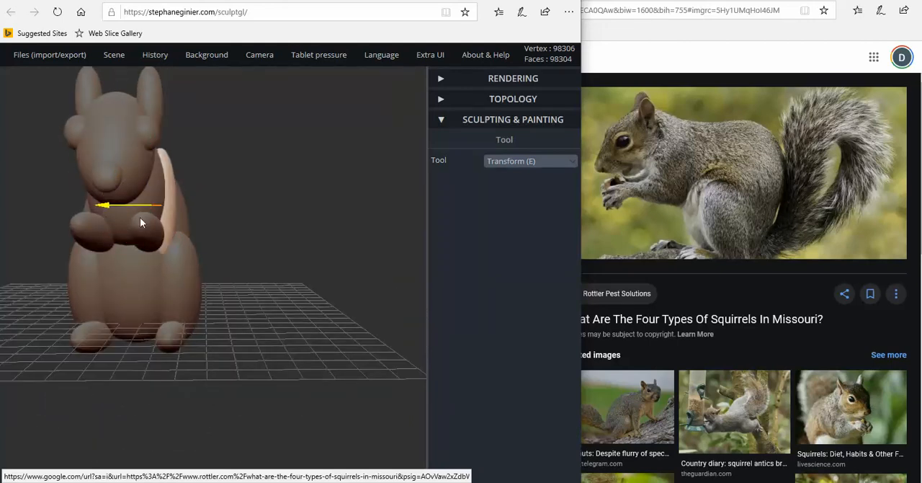
drag(234, 221, 106, 216)
scroll(145, 175, up, 2)
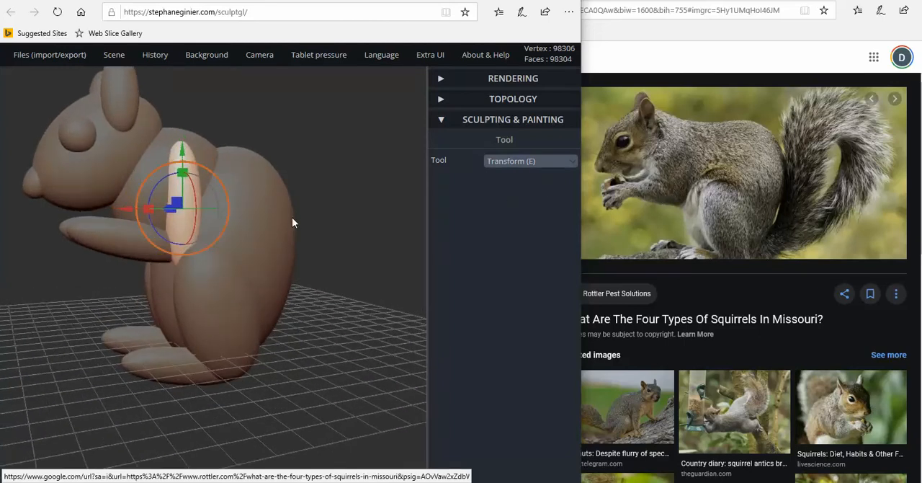
drag(292, 217, 218, 217)
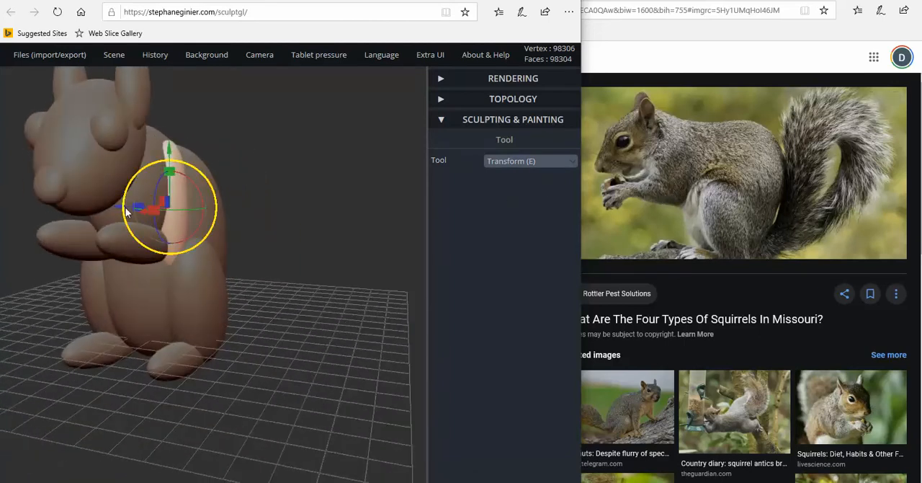
drag(118, 208, 115, 207)
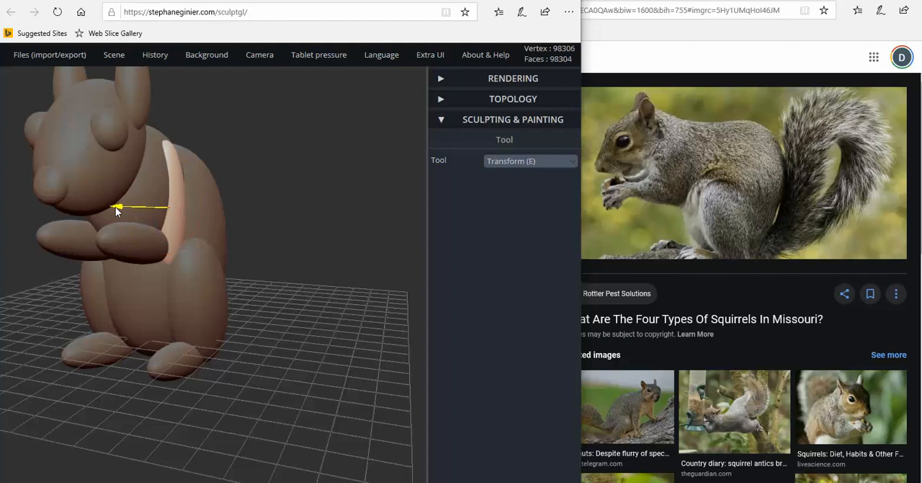
right_drag(115, 207, 51, 210)
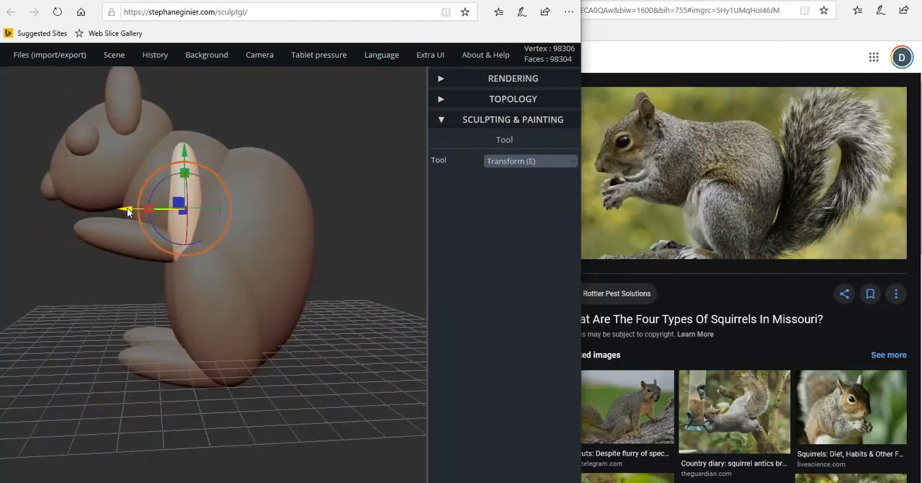
Shift the upper arm slightly forward and scale it down a little so it joins the back end of the forearm
drag(124, 209, 119, 208)
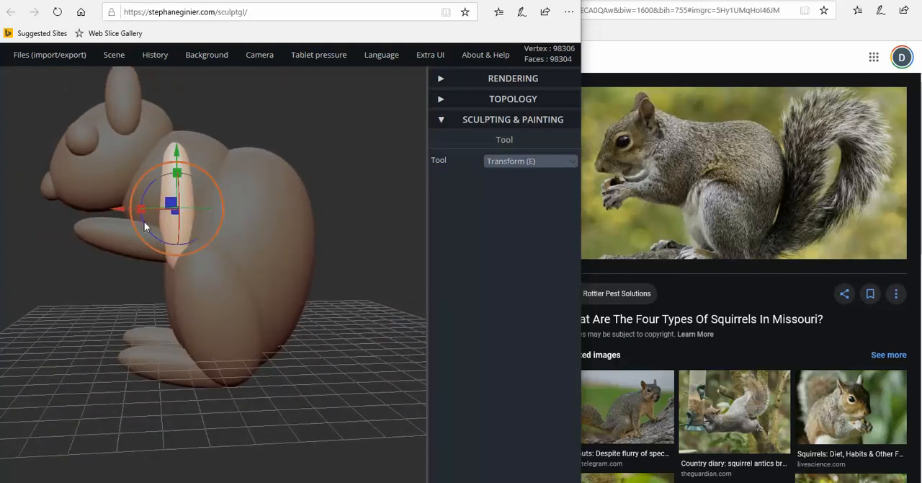
drag(186, 165, 185, 172)
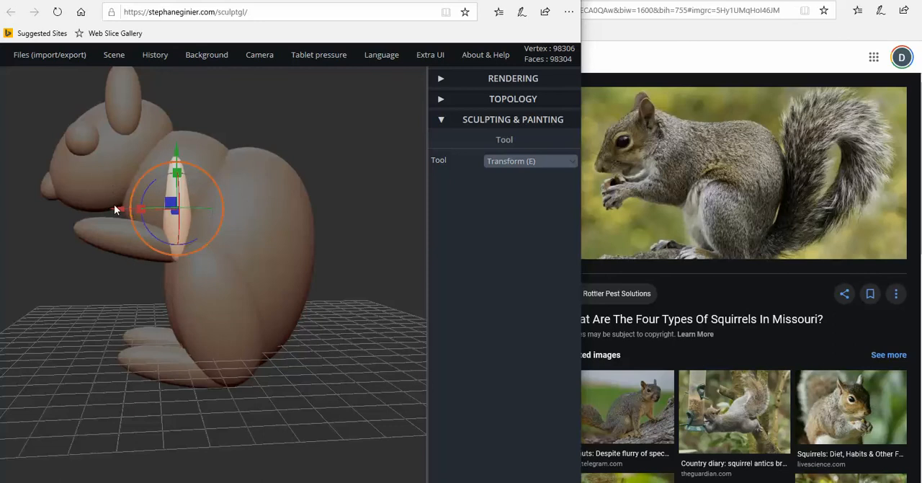
drag(124, 210, 120, 209)
right_drag(120, 209, 262, 219)
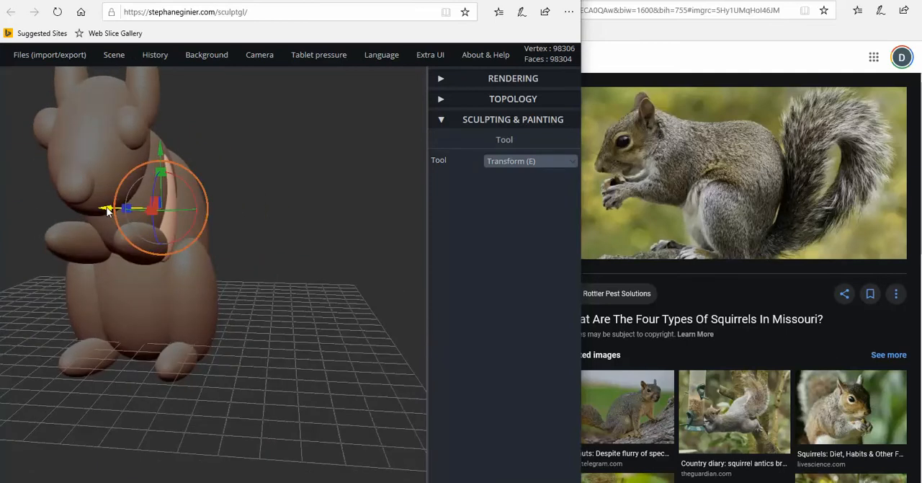
drag(108, 210, 109, 212)
Duplicate the upper arm and move the copy sideways to the opposite side of the chest
right_drag(148, 249, 216, 241)
right_drag(70, 118, 124, 78)
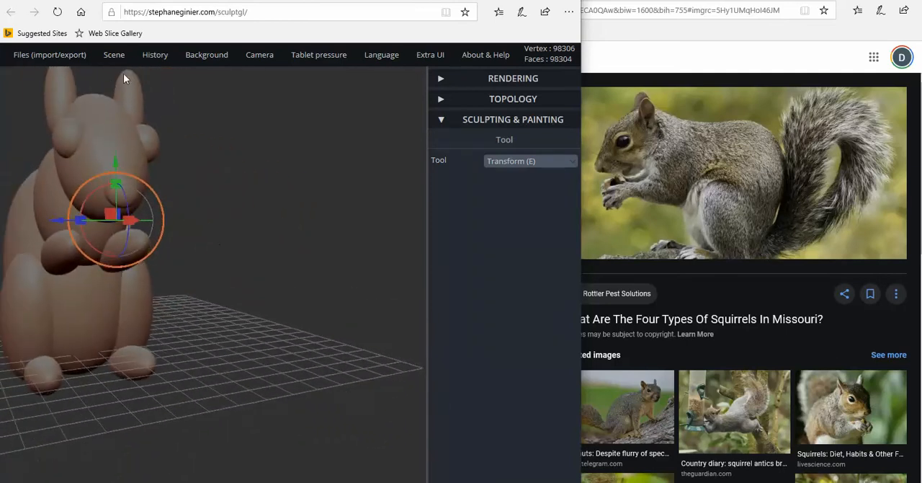
mouse_move(114, 56)
drag(48, 220, 29, 235)
Shift the chest, head, facial parts, ears and both front limbs forward together and scale the group down slightly
scroll(233, 260, down, 3)
scroll(233, 265, down, 2)
mouse_move(317, 309)
mouse_down()
mouse_move(15, 294)
mouse_move(160, 304)
mouse_move(267, 261)
mouse_move(138, 291)
mouse_move(175, 366)
mouse_move(137, 364)
mouse_move(366, 344)
mouse_up()
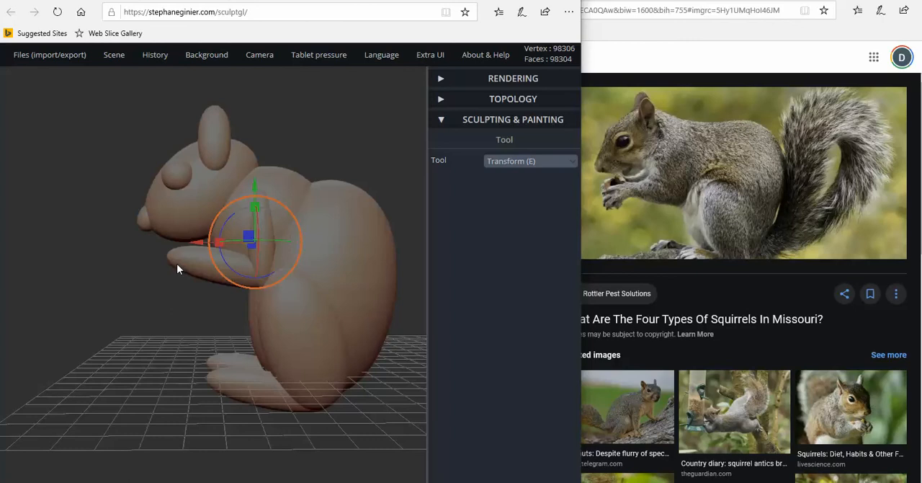
scroll(154, 310, down, 4)
drag(157, 327, 153, 324)
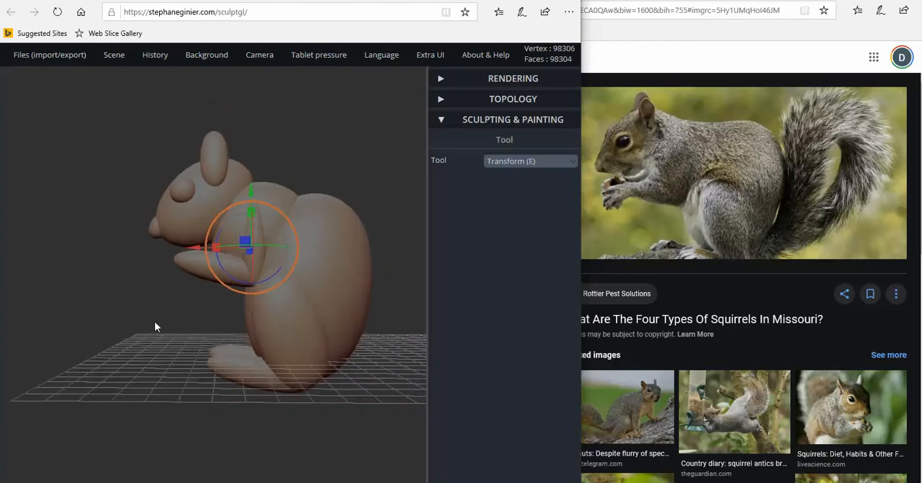
scroll(154, 322, down, 3)
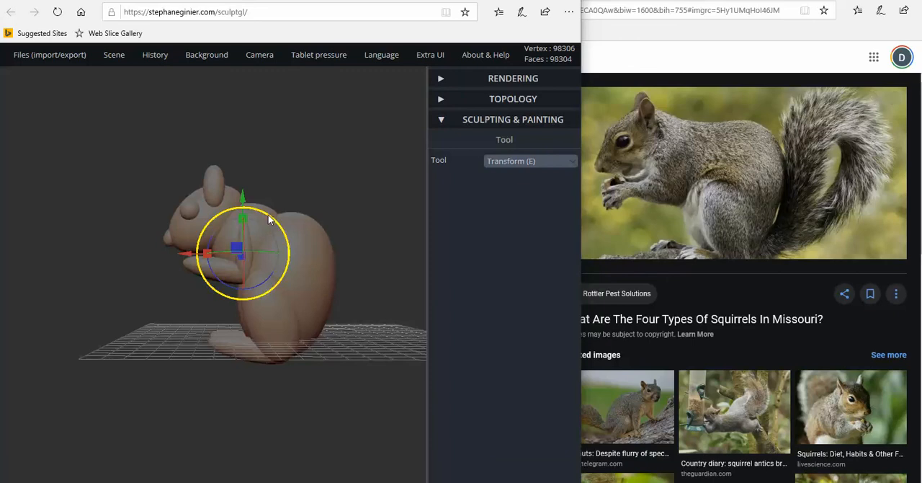
drag(262, 225, 264, 241)
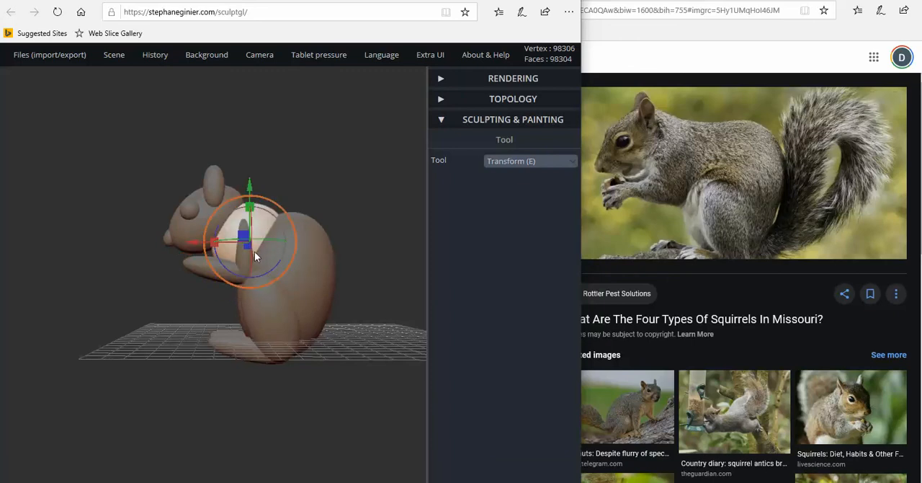
key(shift)
click(209, 217)
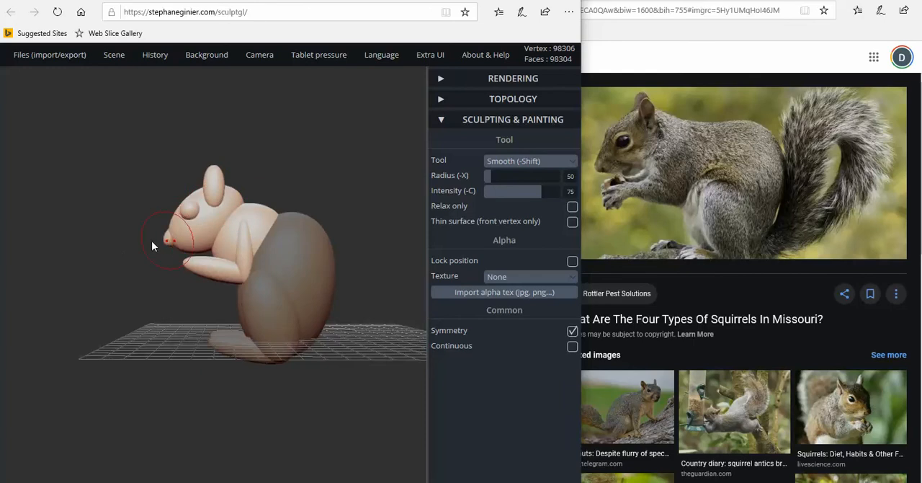
right_drag(152, 241, 266, 273)
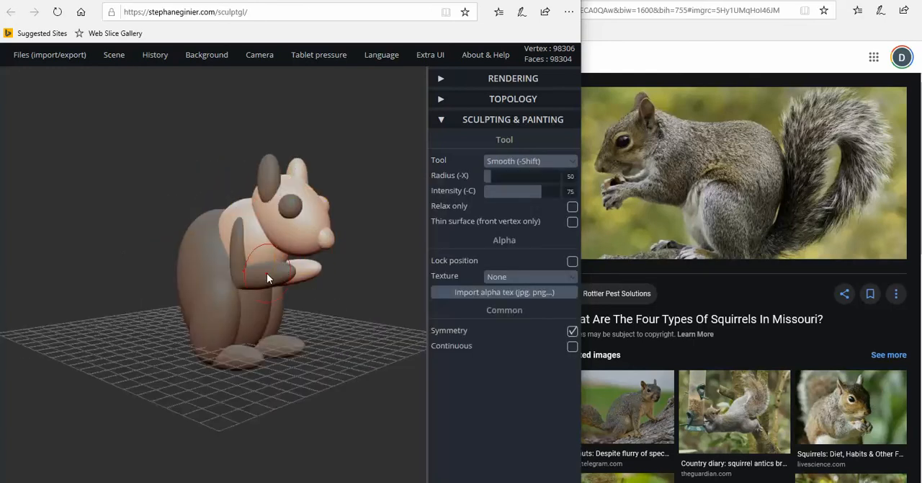
shift+click(232, 256)
shift+click(289, 204)
shift+click(272, 185)
drag(335, 282, 137, 249)
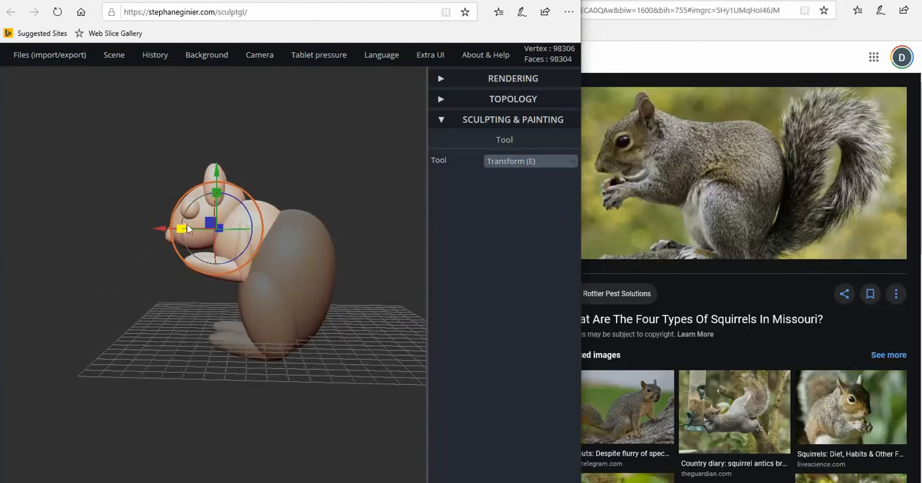
drag(180, 228, 152, 228)
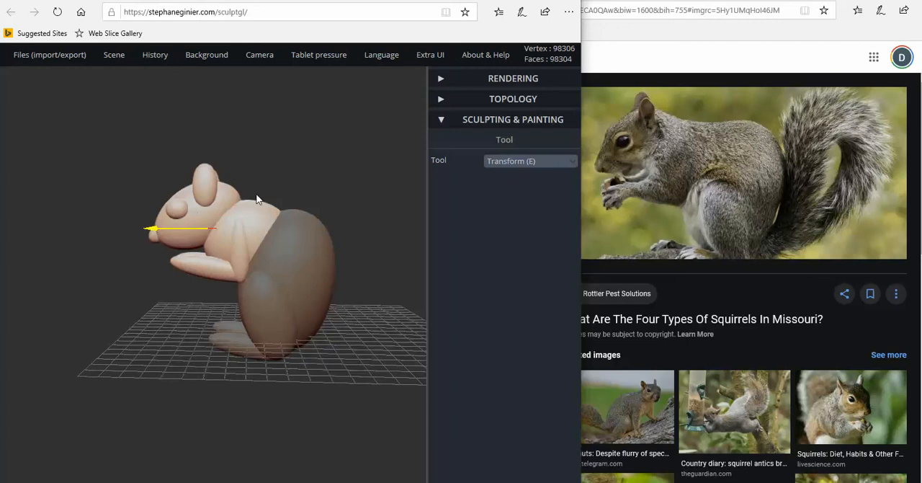
drag(257, 200, 229, 192)
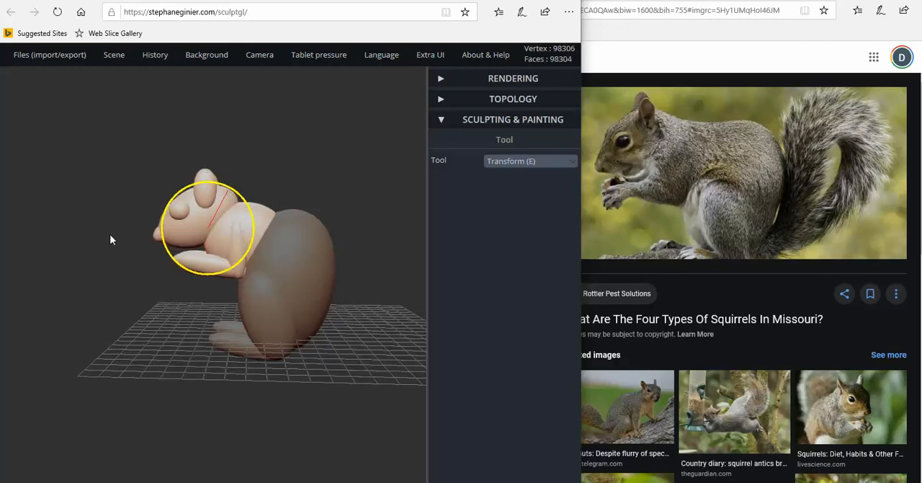
drag(86, 268, 102, 280)
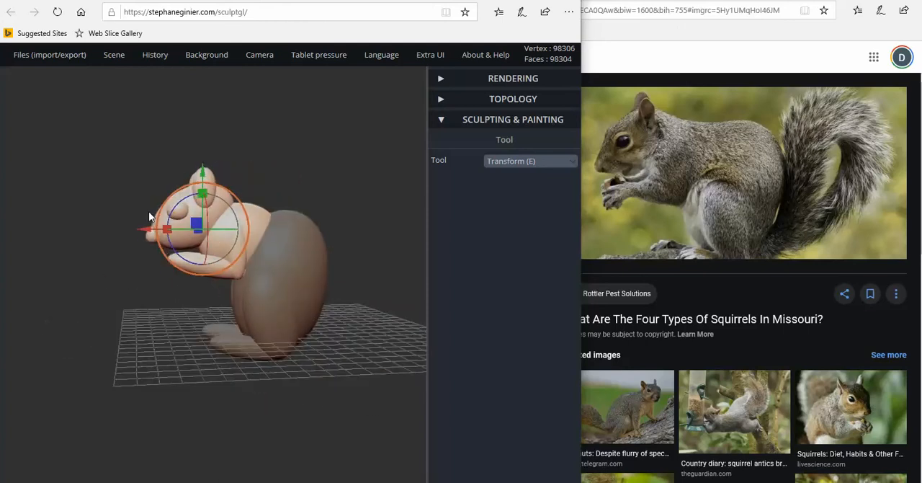
Tilt the head downward together with its eyes, ears and nose, and reposition the group slightly lower and forward
drag(165, 220, 164, 236)
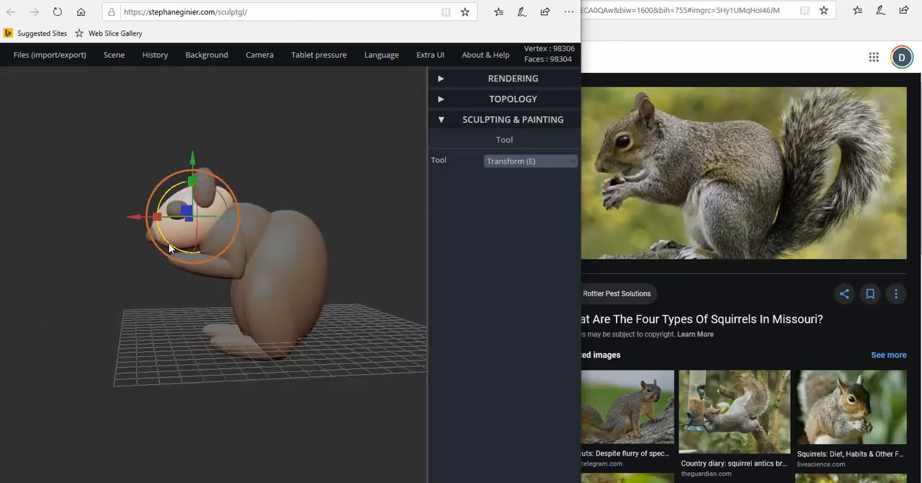
key(shift)
shift+click(178, 209)
shift+click(200, 194)
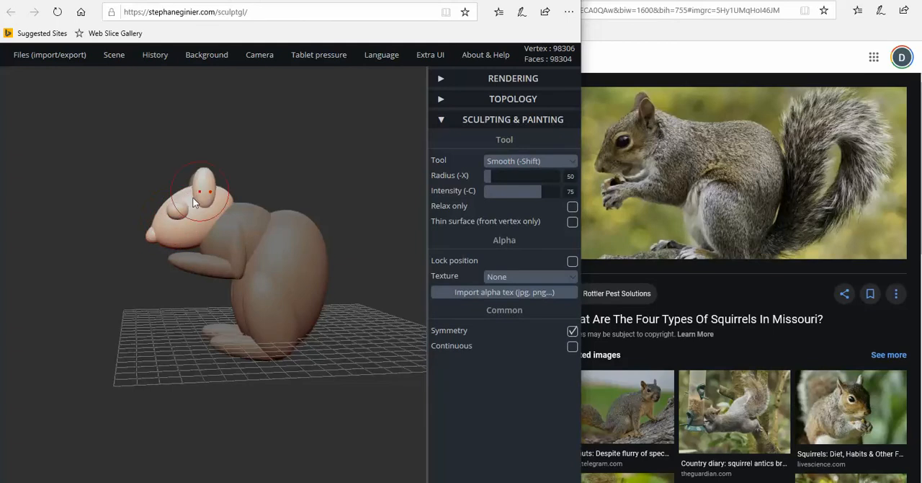
mouse_move(117, 186)
mouse_down()
mouse_move(348, 209)
mouse_move(134, 220)
mouse_up()
key(shift)
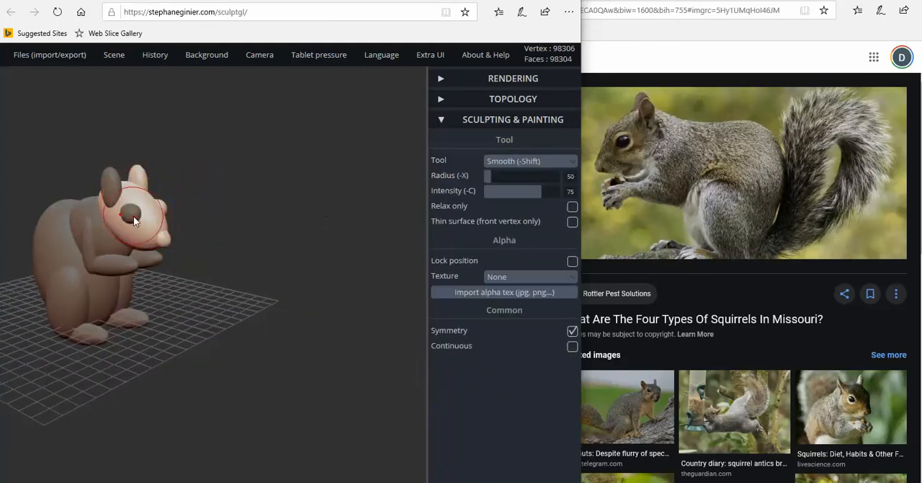
drag(308, 260, 111, 243)
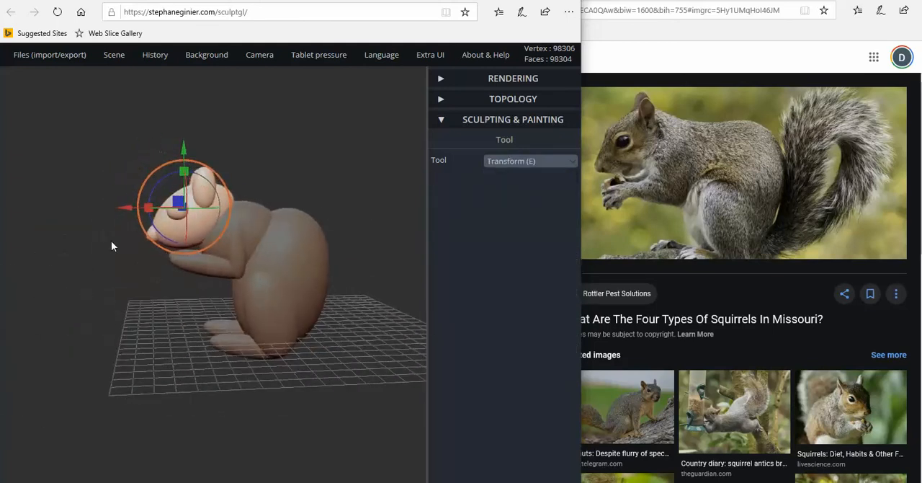
key(shift)
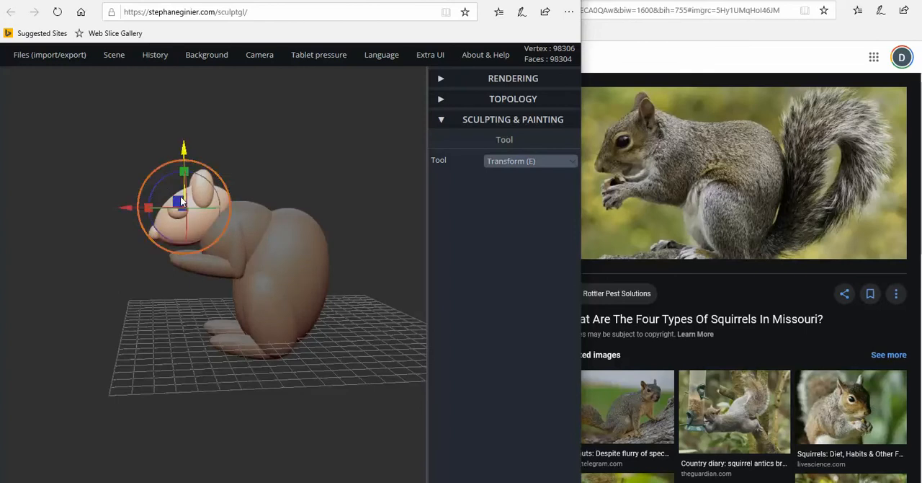
key(shift)
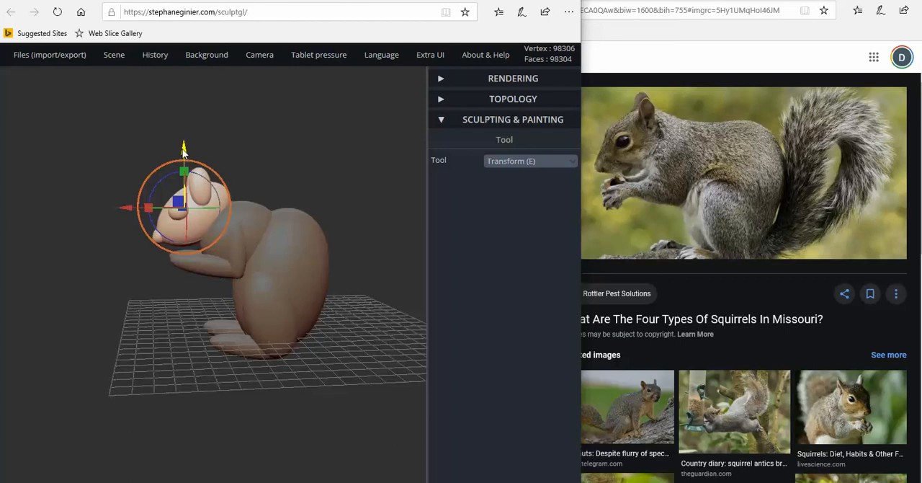
drag(183, 151, 185, 152)
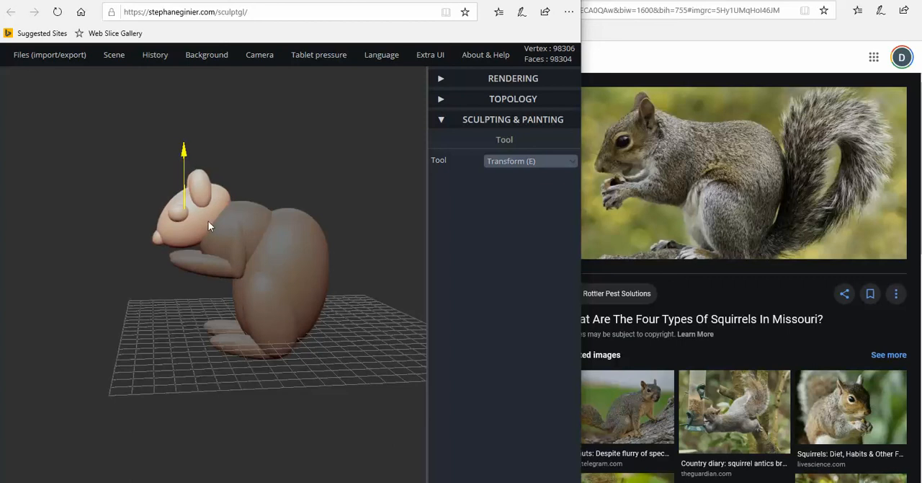
drag(124, 210, 126, 214)
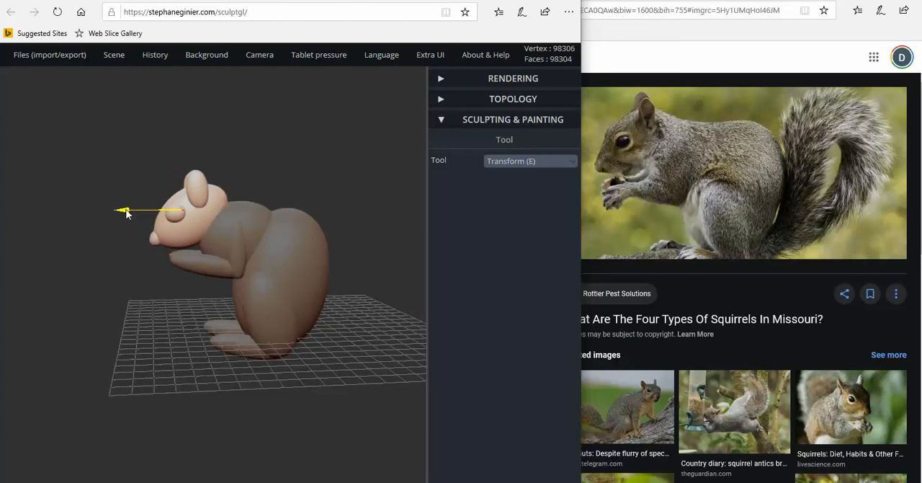
drag(230, 219, 231, 217)
Raise the chest sphere slightly between the head and the main body
click(251, 220)
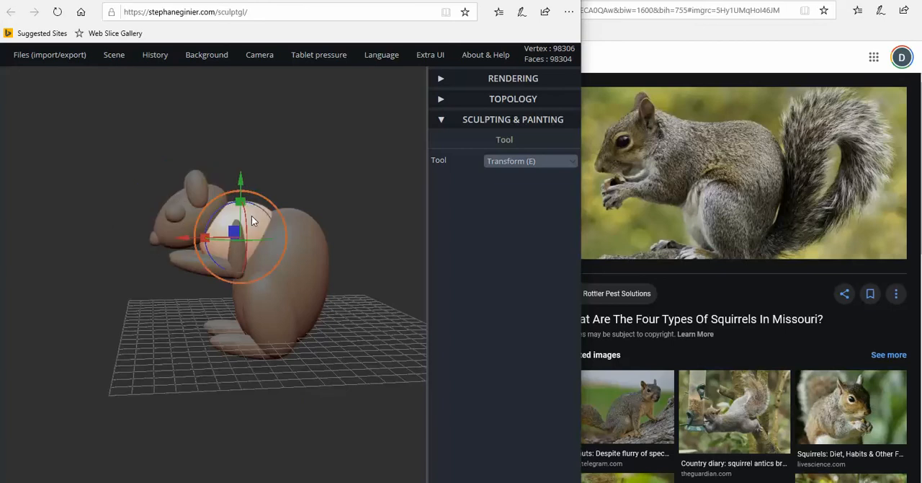
right_drag(266, 244, 256, 242)
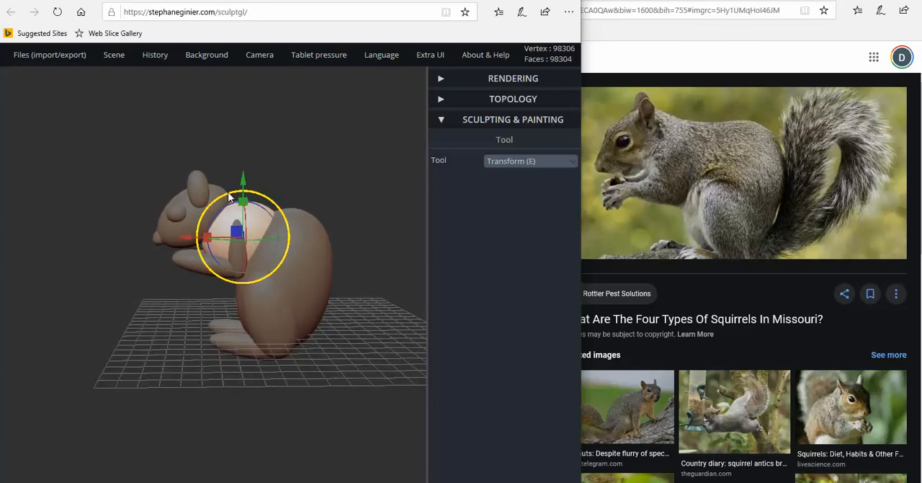
mouse_move(227, 208)
mouse_down()
mouse_move(261, 208)
mouse_move(243, 214)
mouse_up()
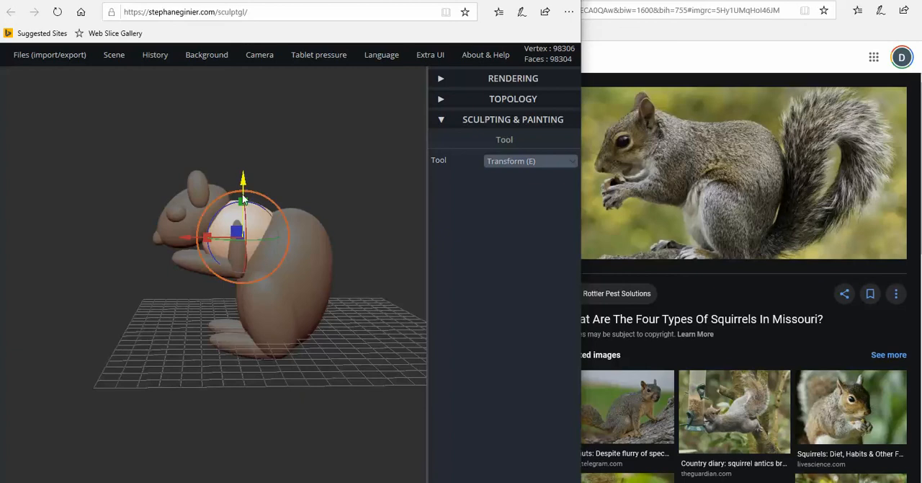
drag(244, 179, 249, 178)
mouse_move(206, 280)
mouse_down()
mouse_move(396, 271)
mouse_move(208, 281)
mouse_up()
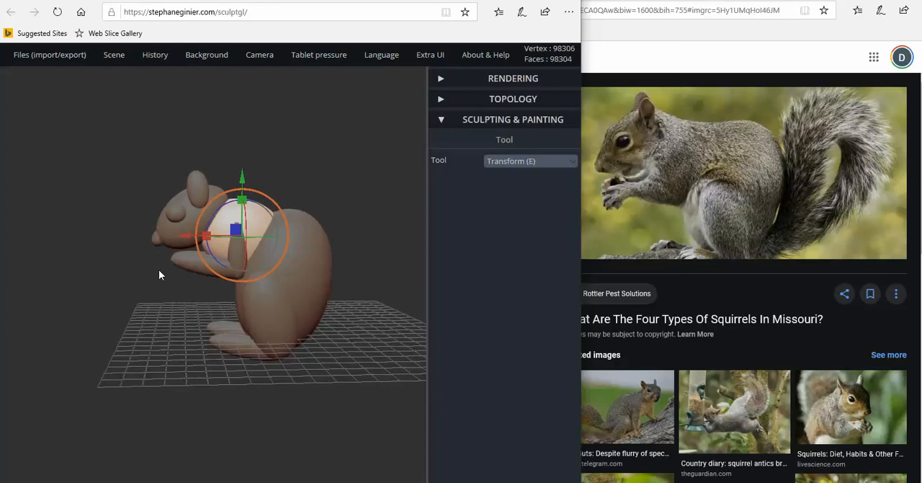
click(172, 234)
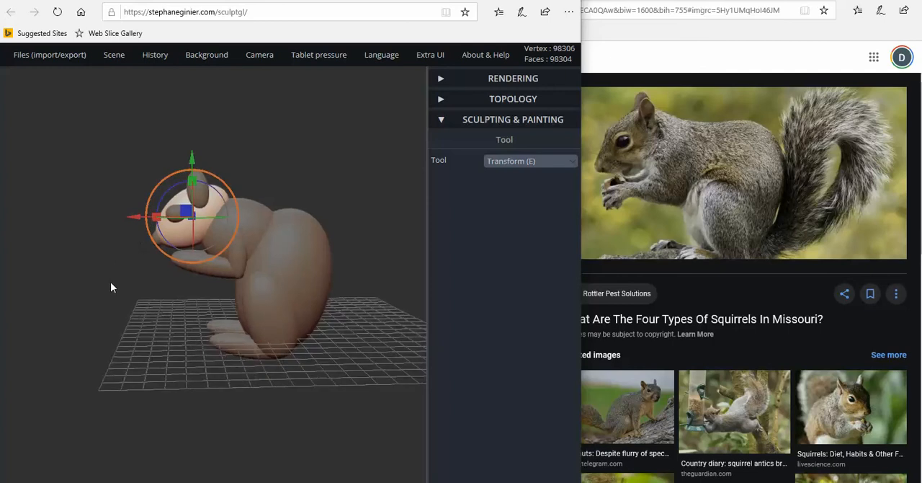
drag(110, 281, 315, 286)
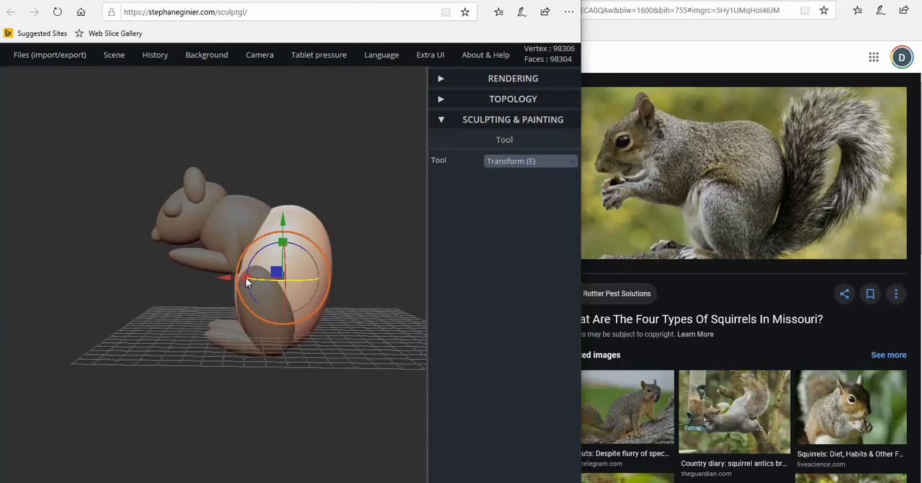
drag(247, 278, 264, 275)
key(ctrl+z)
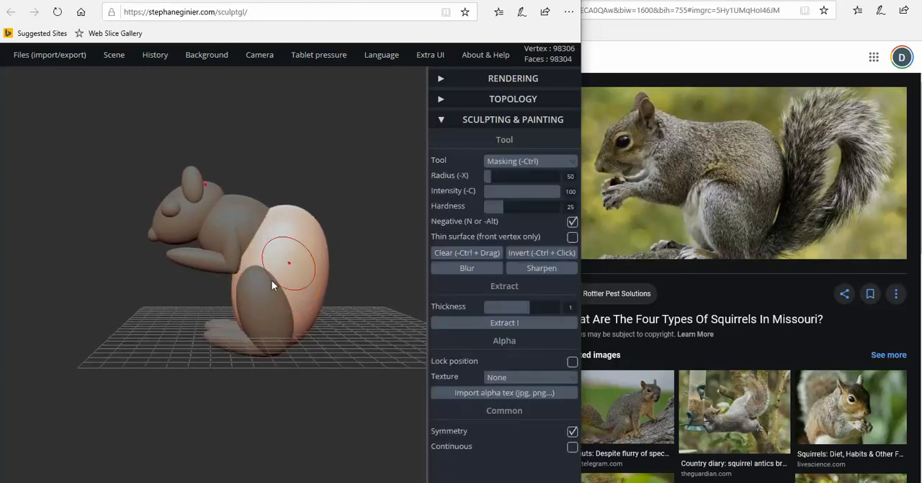
Lower the main body sphere slightly and move it forward under the chest
drag(292, 242, 278, 226)
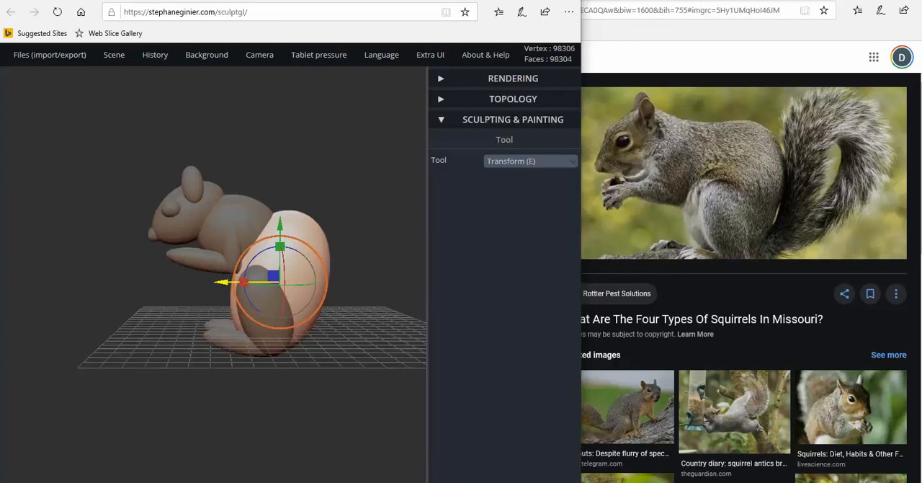
drag(221, 282, 221, 286)
drag(220, 286, 196, 271)
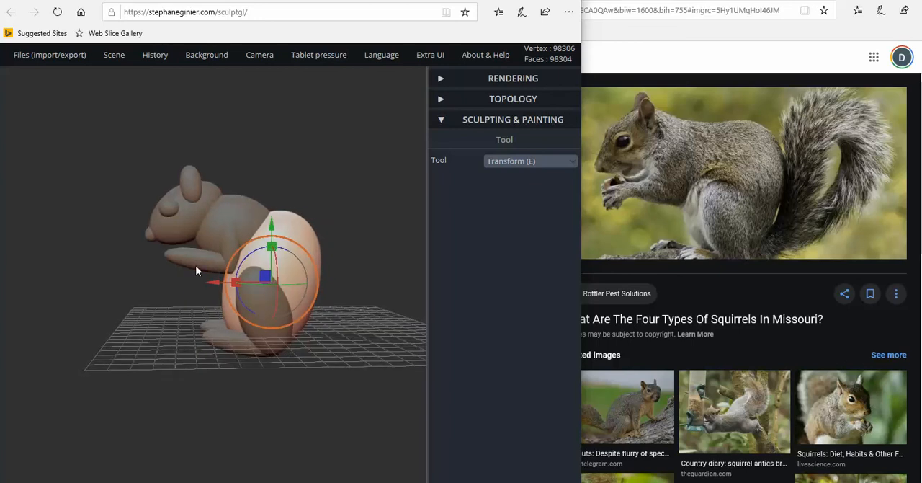
Lower the chest, head, facial parts, ears and both front limbs together slightly toward the main body
click(220, 223)
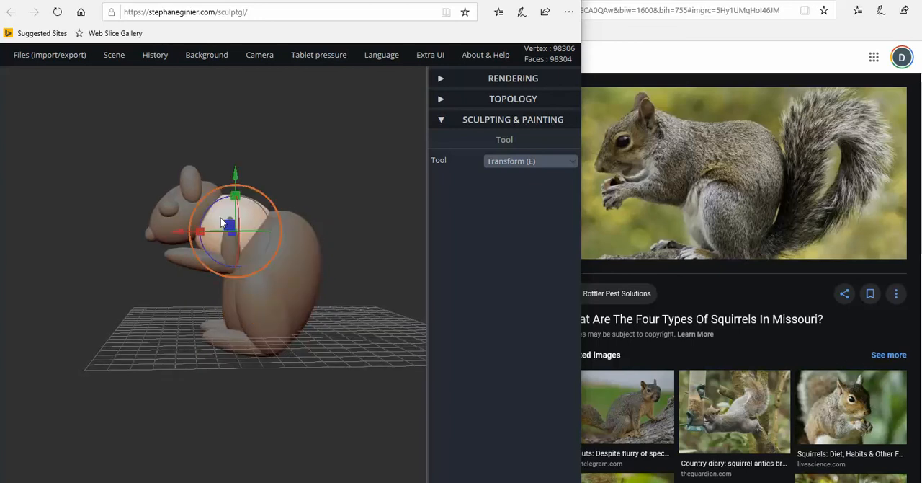
shift+click(221, 250)
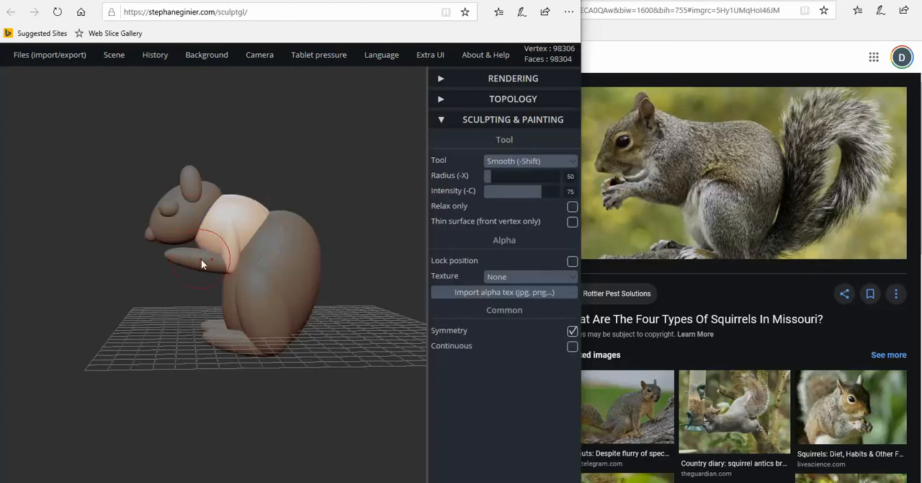
shift+click(201, 259)
shift+click(192, 205)
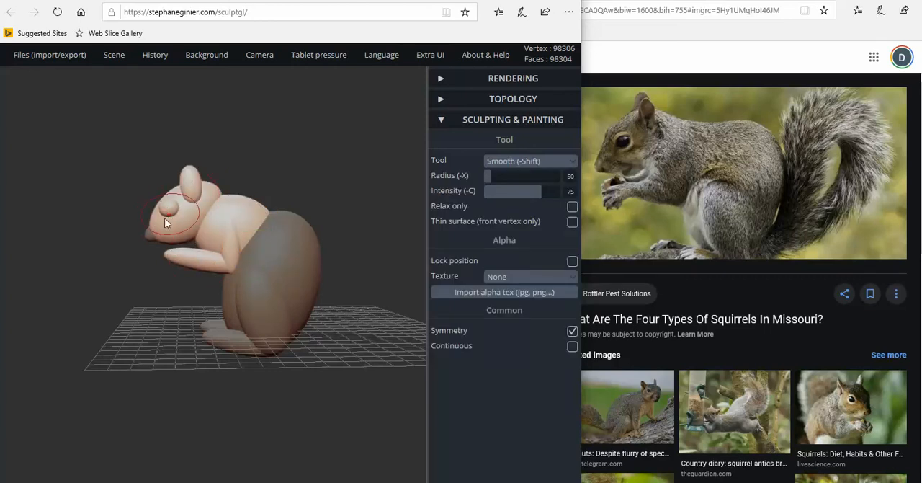
drag(108, 241, 288, 248)
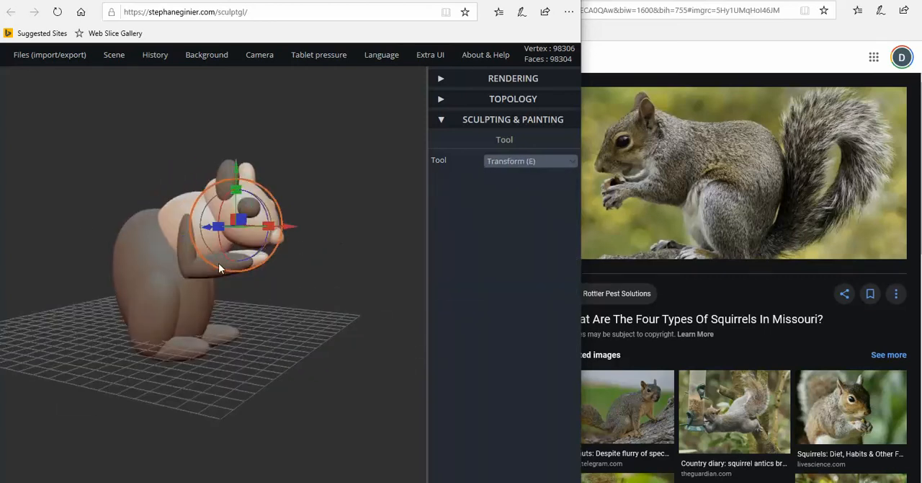
shift+click(249, 209)
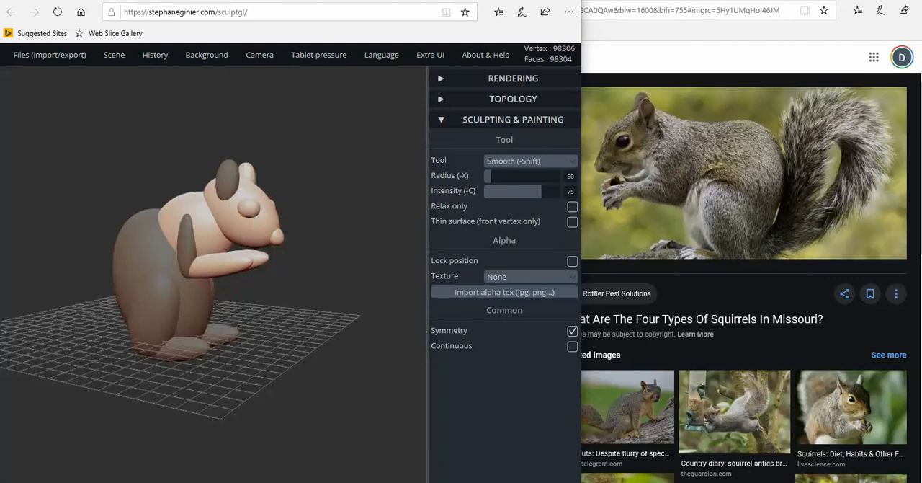
shift+click(189, 224)
right_drag(215, 232, 277, 229)
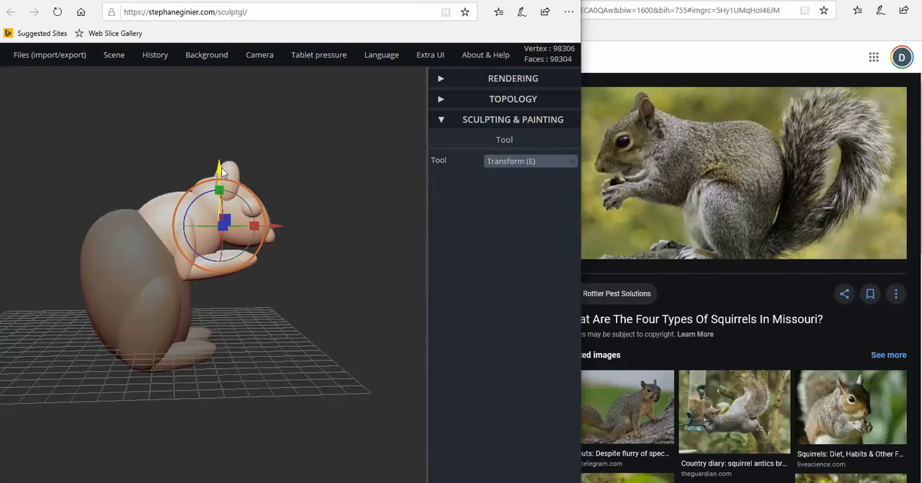
drag(219, 171, 221, 178)
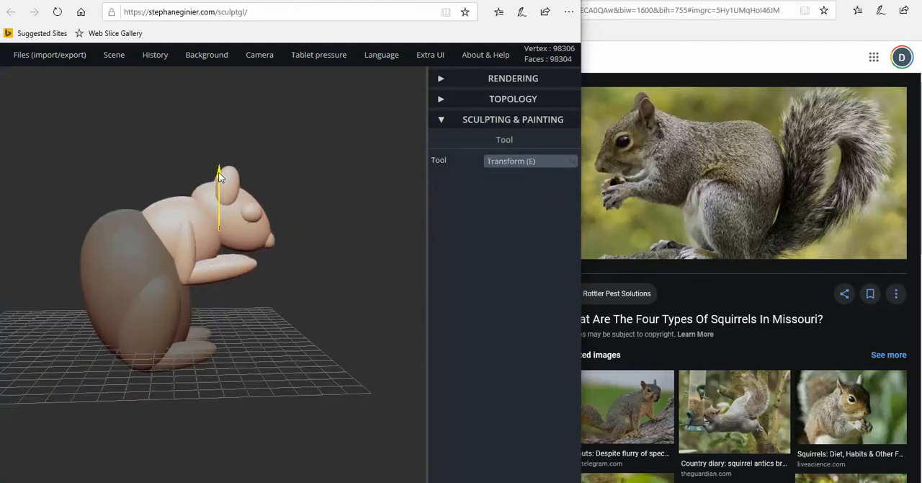
right_drag(52, 252, 154, 271)
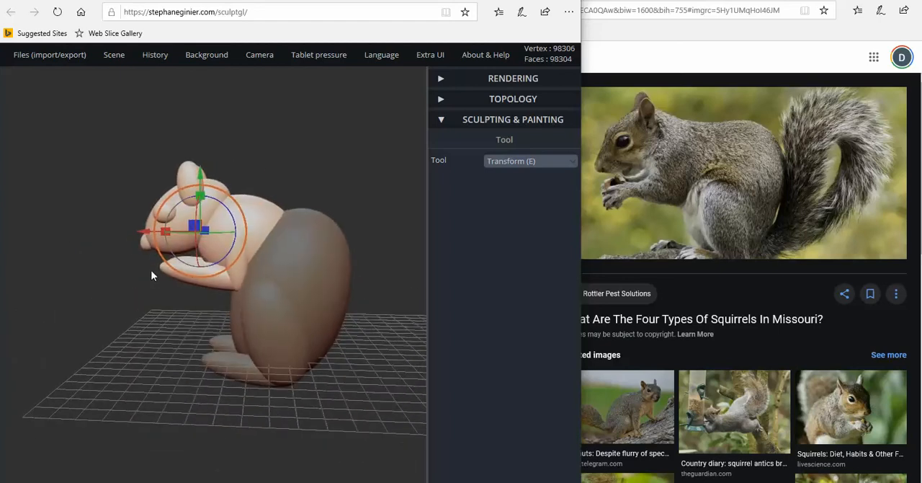
Tilt the chest sphere slightly and lower it between the head and the main body
click(266, 230)
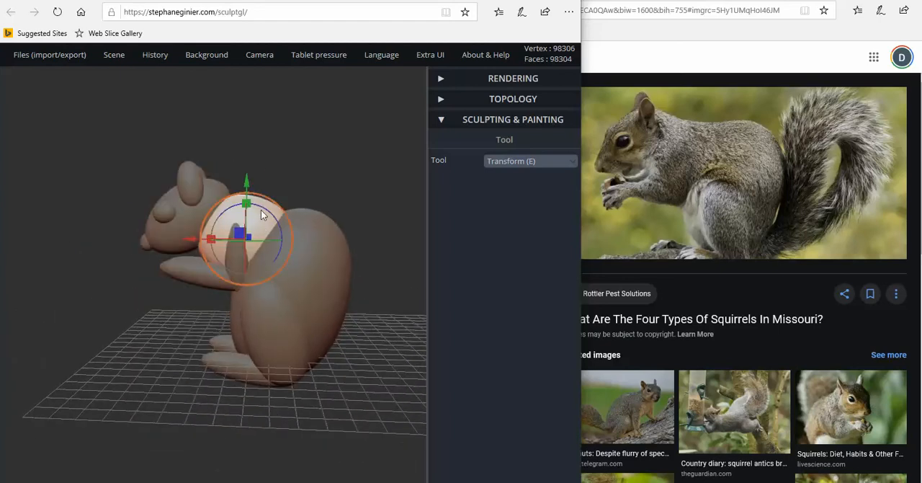
mouse_move(261, 211)
right_down()
mouse_move(288, 206)
mouse_move(263, 212)
right_up()
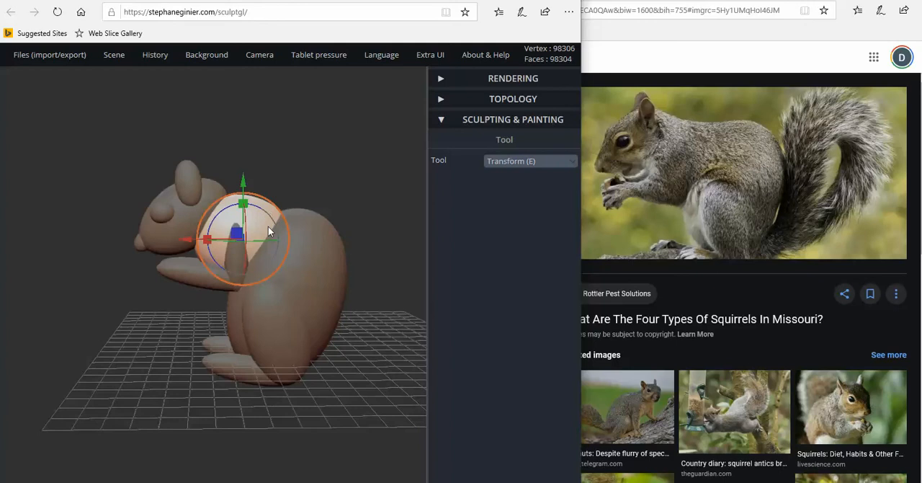
drag(217, 217, 210, 217)
drag(245, 184, 241, 198)
scroll(274, 339, down, 3)
right_drag(274, 340, 276, 336)
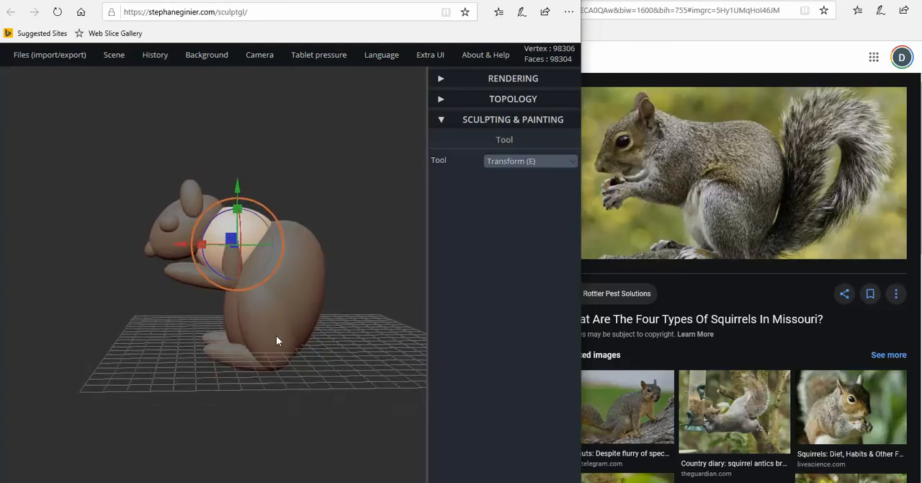
Select both hind feet and adjust their height beneath the main body
click(225, 354)
mouse_move(225, 349)
right_down()
mouse_move(371, 353)
mouse_move(312, 347)
right_up()
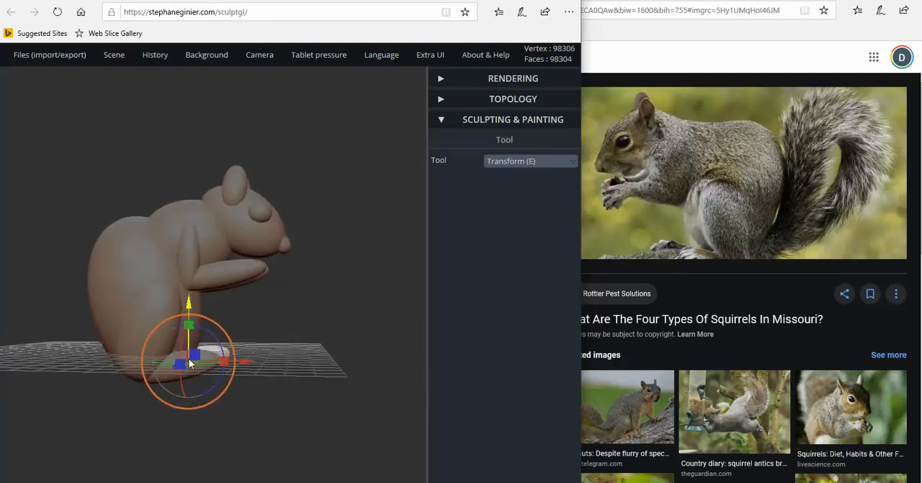
drag(191, 364, 183, 332)
right_drag(282, 336, 61, 348)
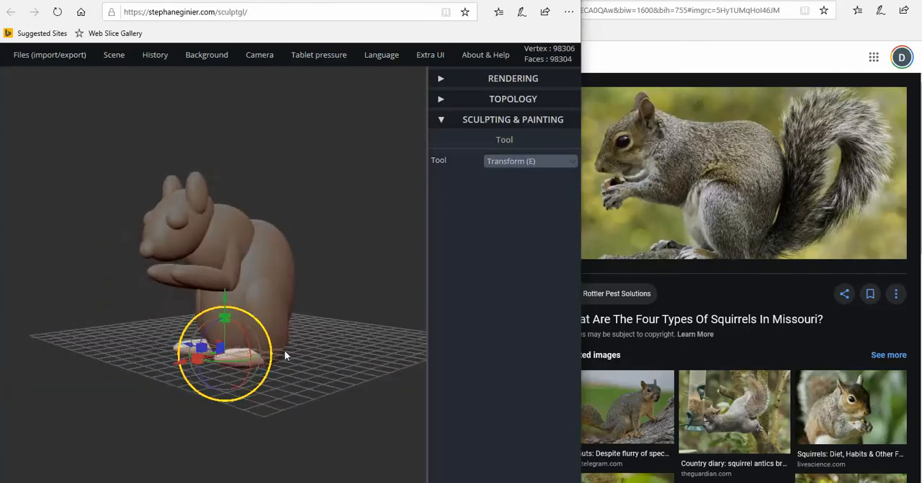
right_drag(285, 350, 171, 340)
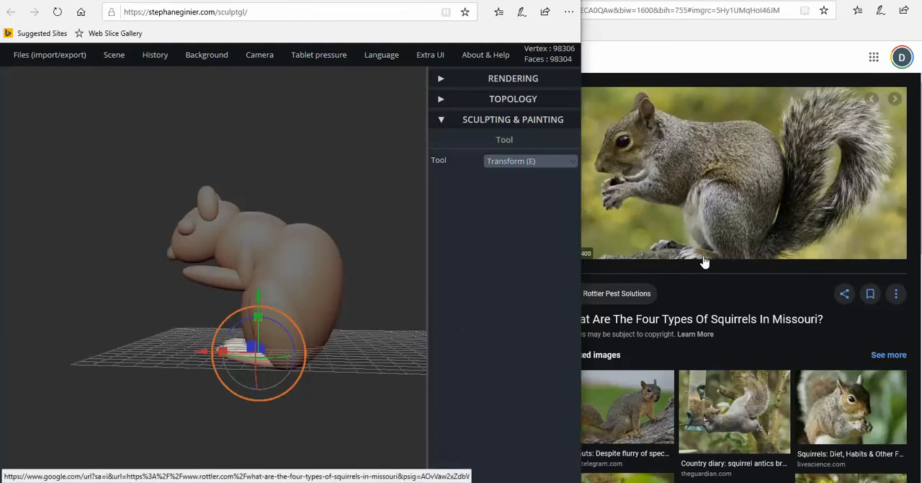
mouse_move(324, 379)
right_down()
mouse_move(313, 369)
mouse_move(321, 371)
right_up()
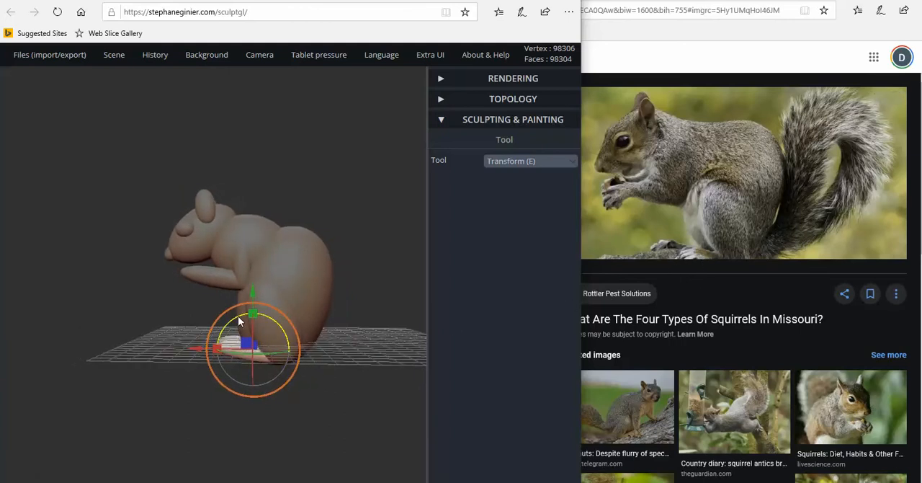
Rotate both hind feet to lie flatter on the ground, and shift them slightly lower and back under the body
drag(237, 315, 229, 321)
drag(253, 293, 254, 296)
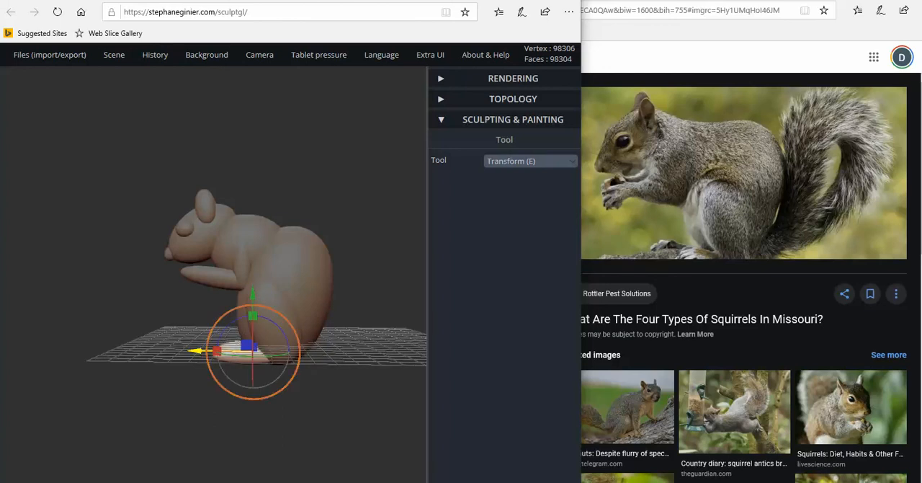
drag(196, 351, 201, 351)
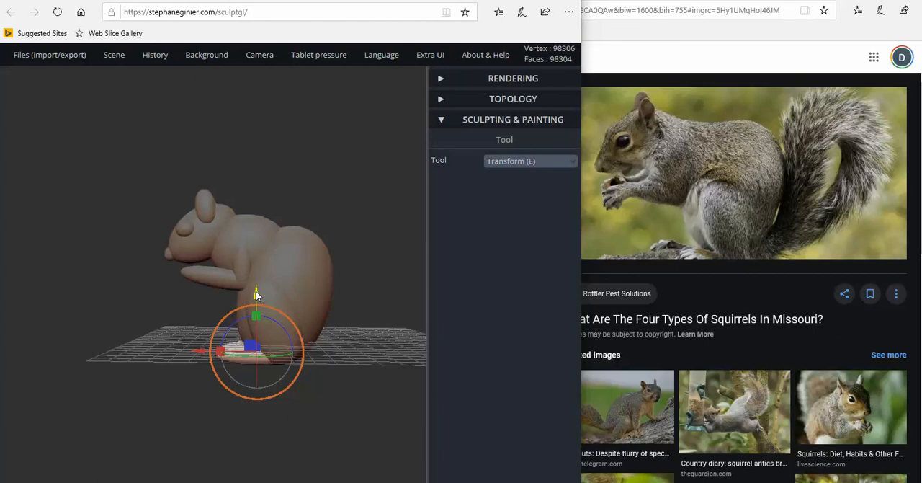
drag(253, 292, 256, 293)
right_drag(301, 342, 272, 360)
scroll(206, 324, up, 3)
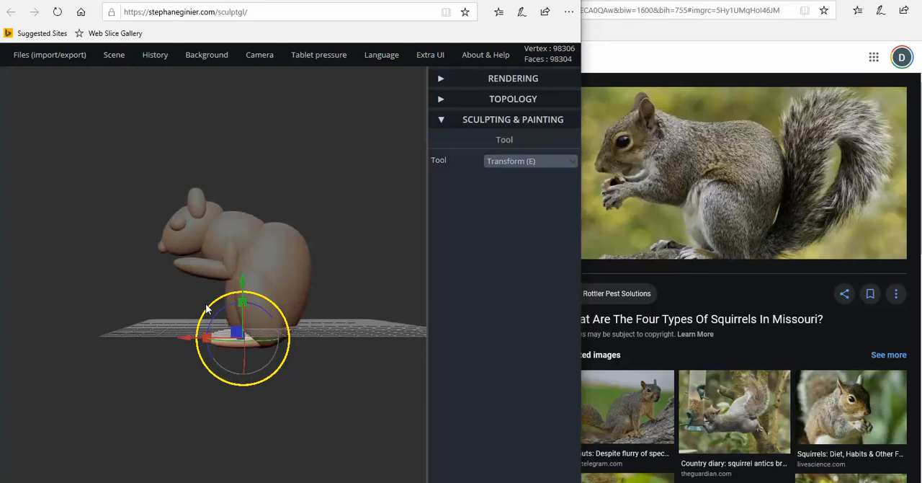
right_drag(209, 306, 301, 250)
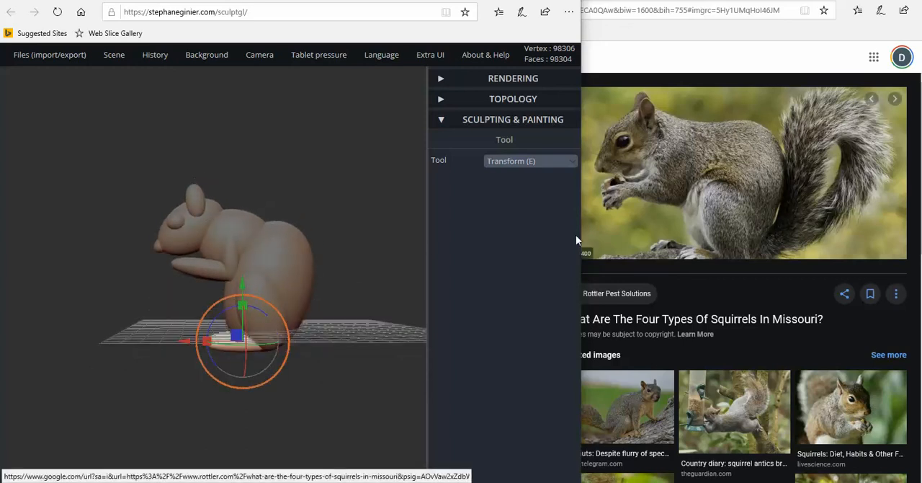
right_drag(403, 303, 366, 317)
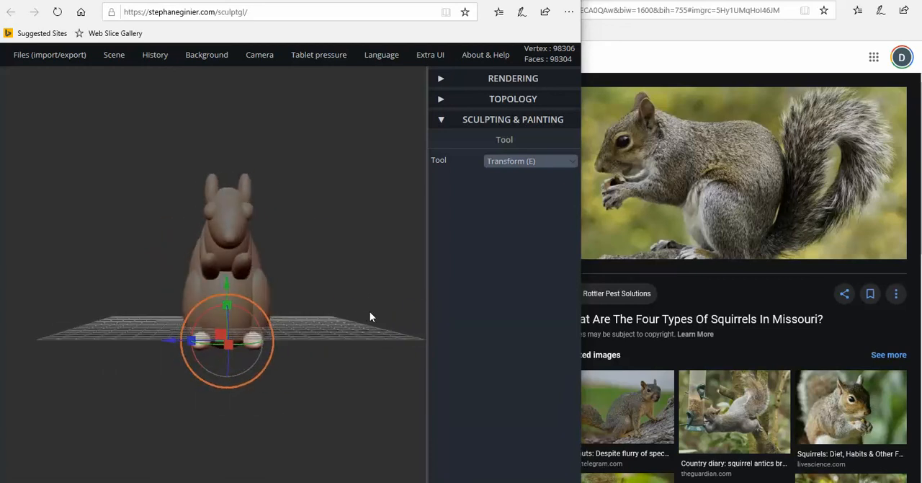
Switch to the Google Images squirrel results and browse them for a clearer reference of the hind legs and sitting pose
click(713, 301)
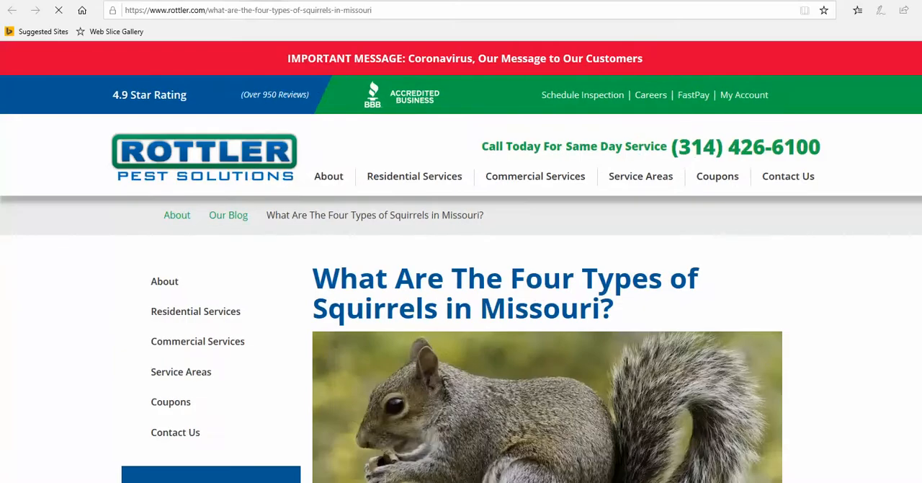
click(432, 1)
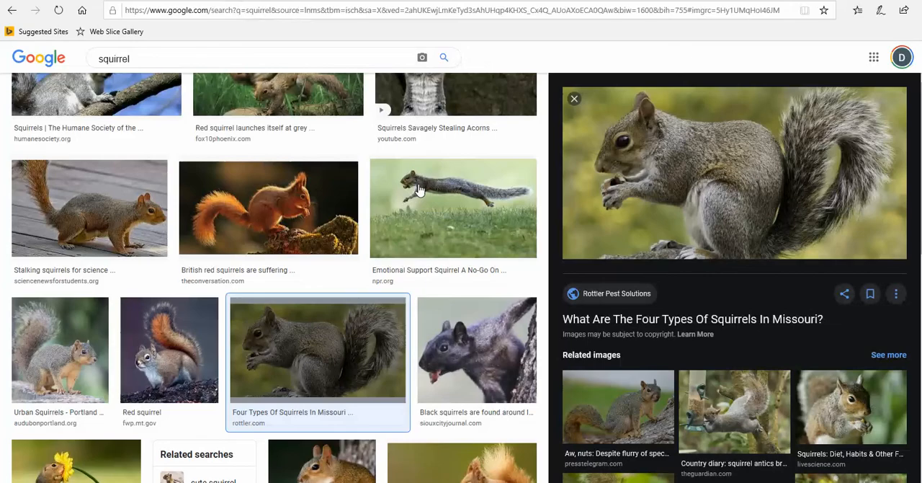
scroll(484, 263, down, 8)
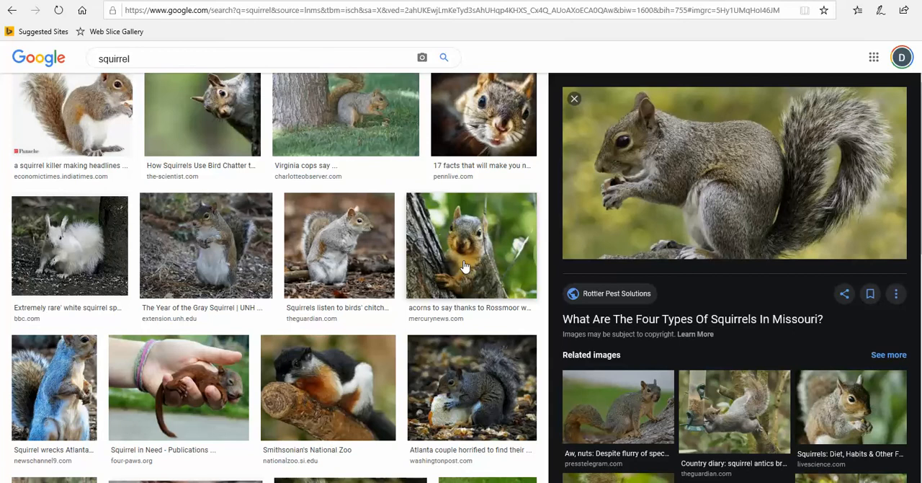
scroll(465, 266, down, 6)
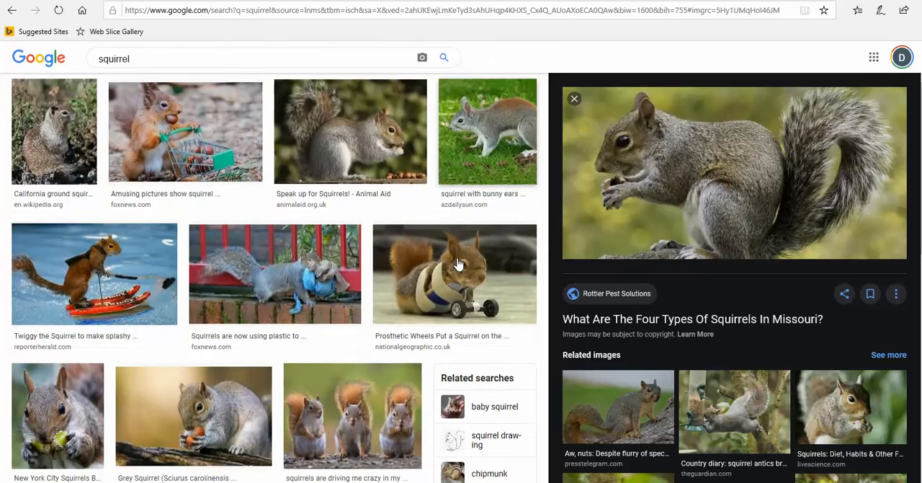
scroll(458, 264, down, 2)
scroll(456, 264, down, 2)
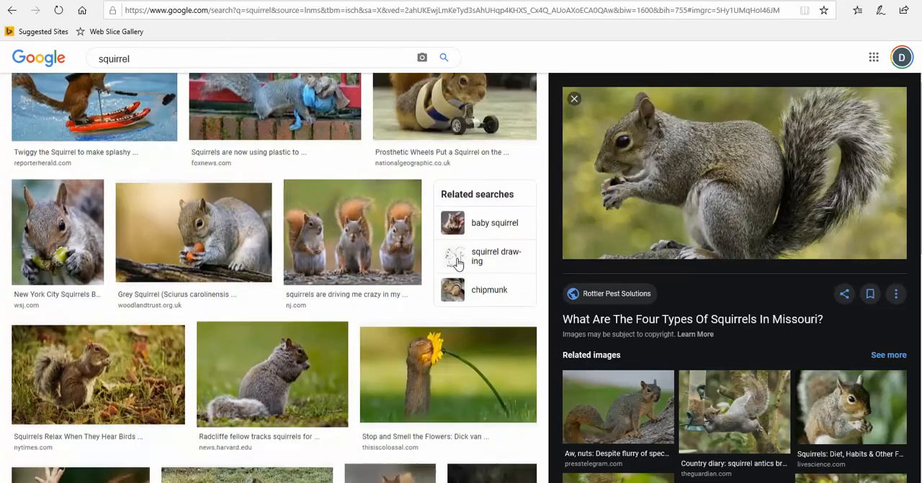
scroll(457, 262, down, 2)
scroll(456, 262, down, 3)
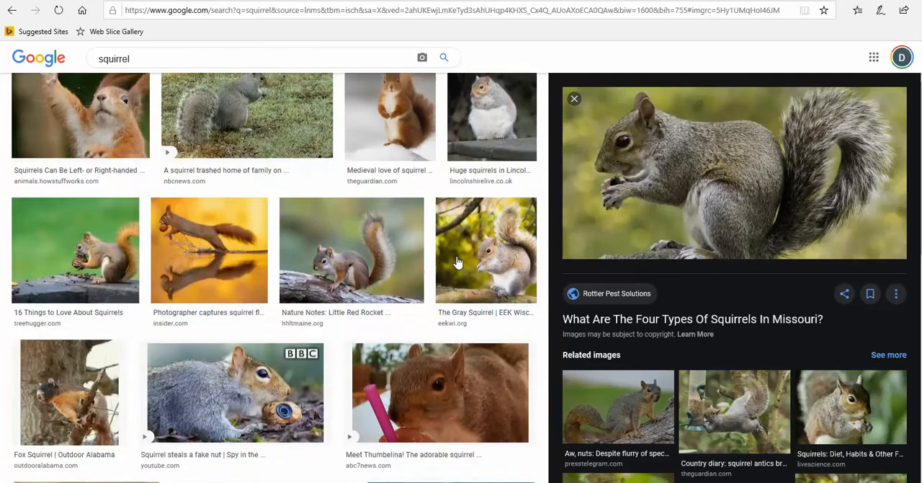
scroll(454, 258, down, 1)
scroll(455, 258, down, 2)
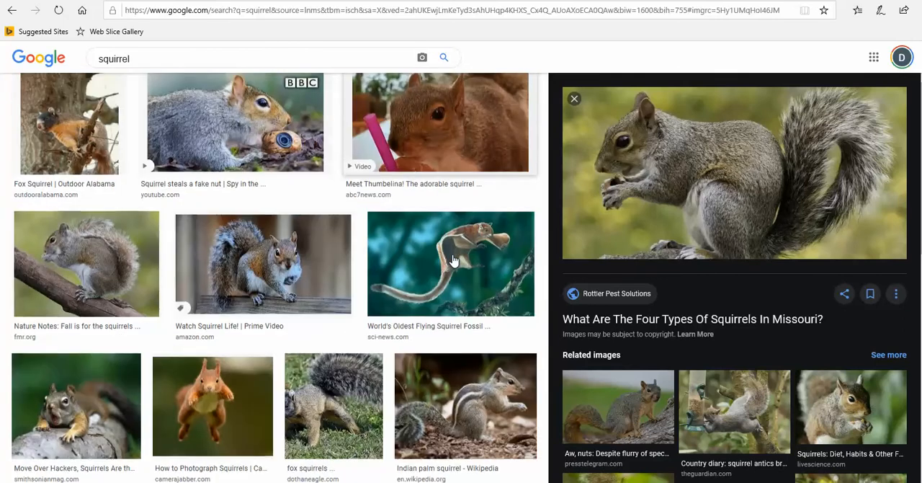
scroll(452, 261, down, 3)
scroll(452, 261, down, 2)
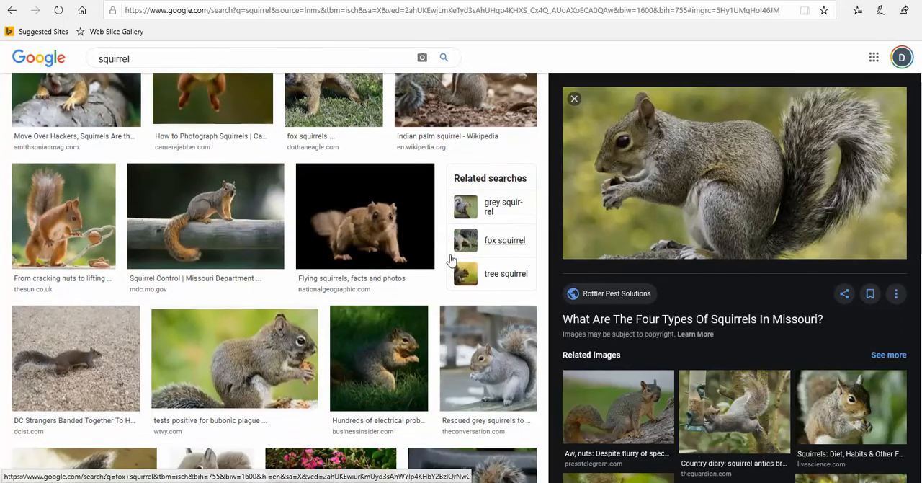
scroll(449, 260, down, 2)
scroll(449, 261, down, 1)
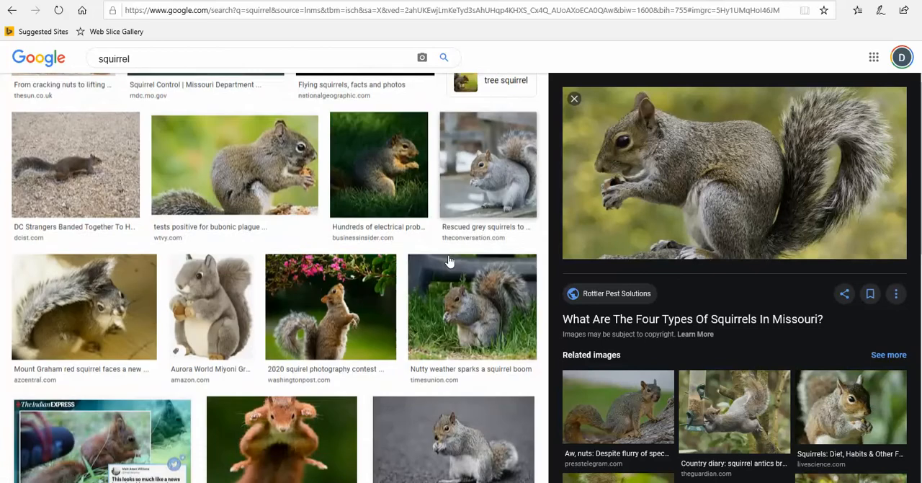
scroll(446, 258, down, 2)
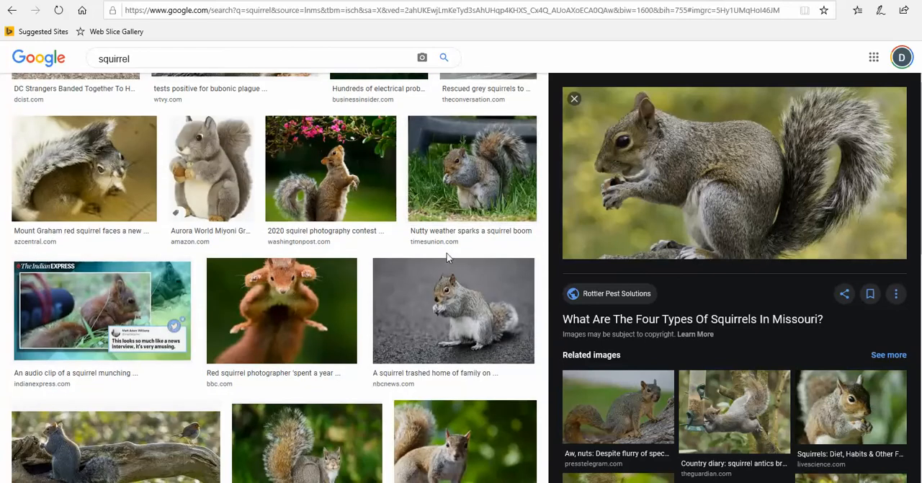
scroll(446, 257, down, 2)
scroll(446, 257, down, 3)
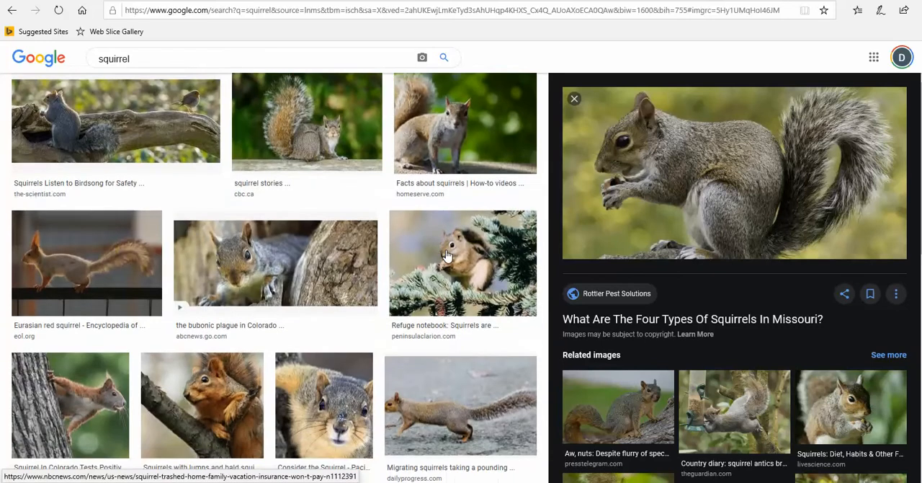
scroll(447, 255, down, 8)
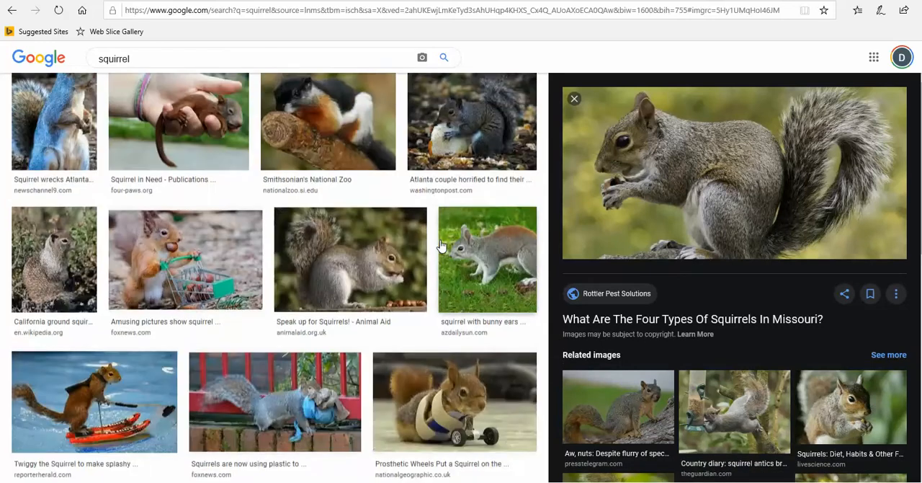
scroll(443, 246, down, 10)
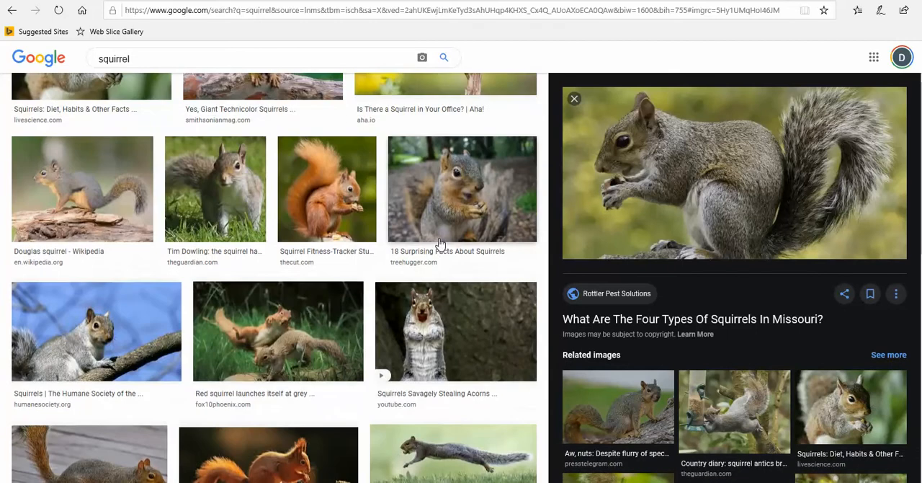
Open the "Eyes Of A Squirrel" photo from the image results as a reference and return to SculptGL
scroll(441, 244, up, 7)
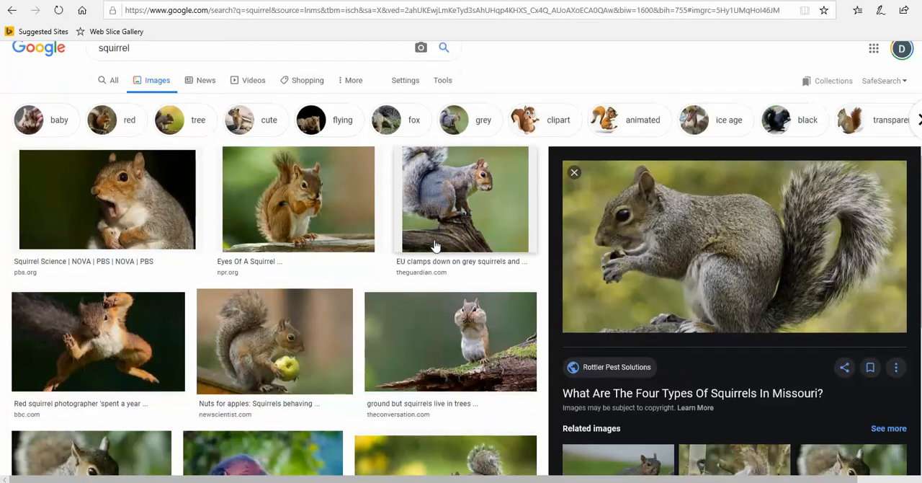
scroll(435, 245, down, 1)
click(293, 171)
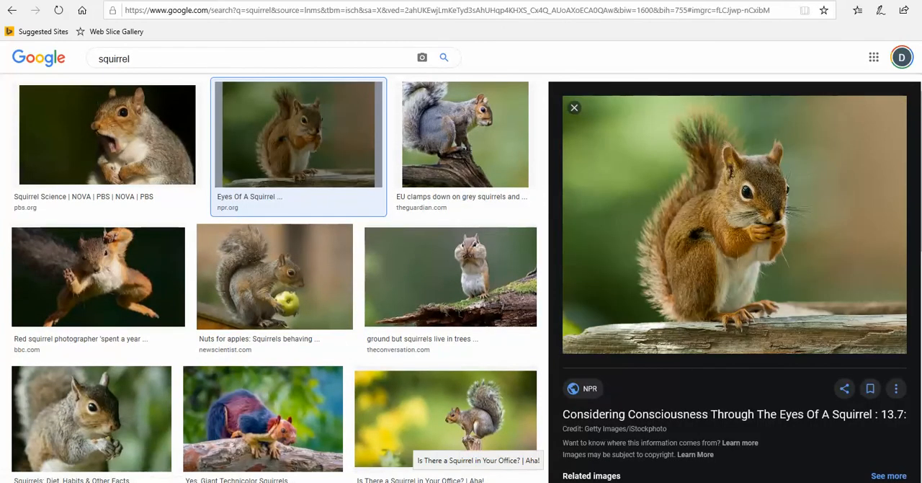
mouse_move(587, 481)
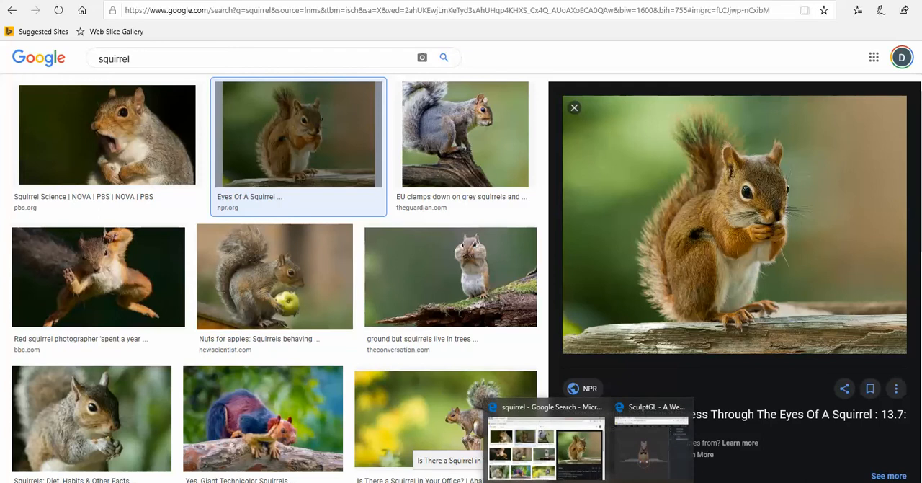
click(652, 449)
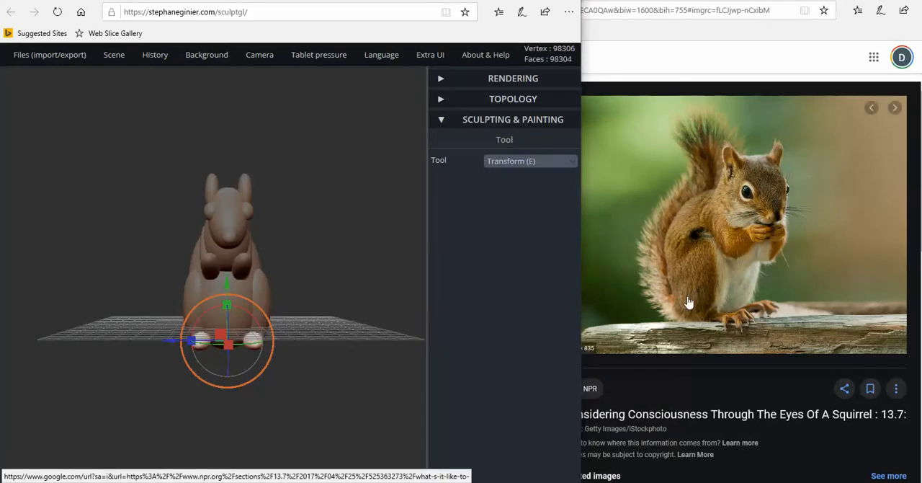
Select the two thigh spheres beside the main body and compare them with the reference photo from the front and side
mouse_move(308, 312)
mouse_down()
mouse_move(317, 328)
mouse_move(300, 354)
mouse_move(437, 346)
mouse_move(327, 325)
mouse_move(374, 302)
mouse_move(238, 304)
mouse_up()
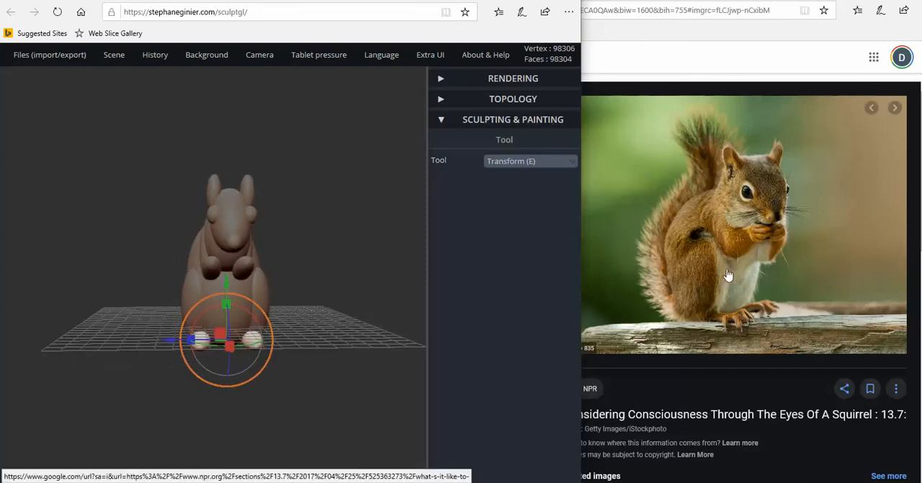
mouse_move(410, 323)
mouse_down()
mouse_move(290, 332)
mouse_move(407, 315)
mouse_move(319, 312)
mouse_move(397, 315)
mouse_up()
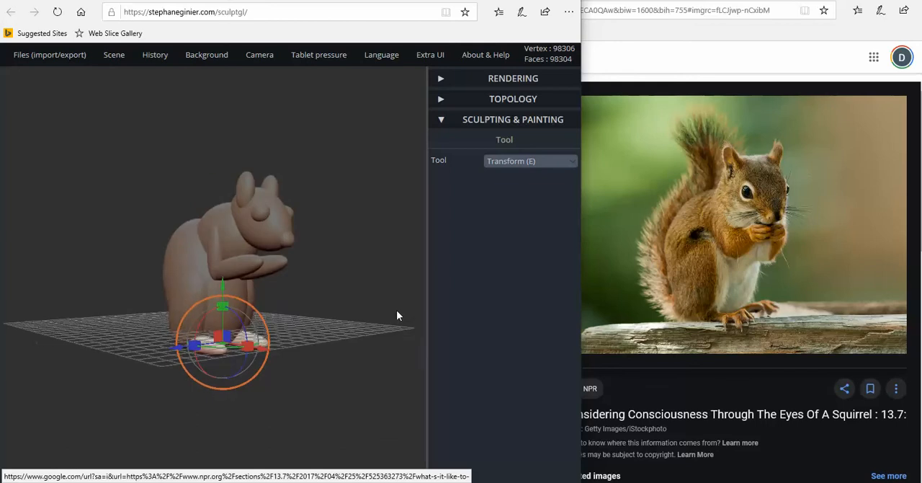
click(189, 294)
drag(314, 320, 234, 320)
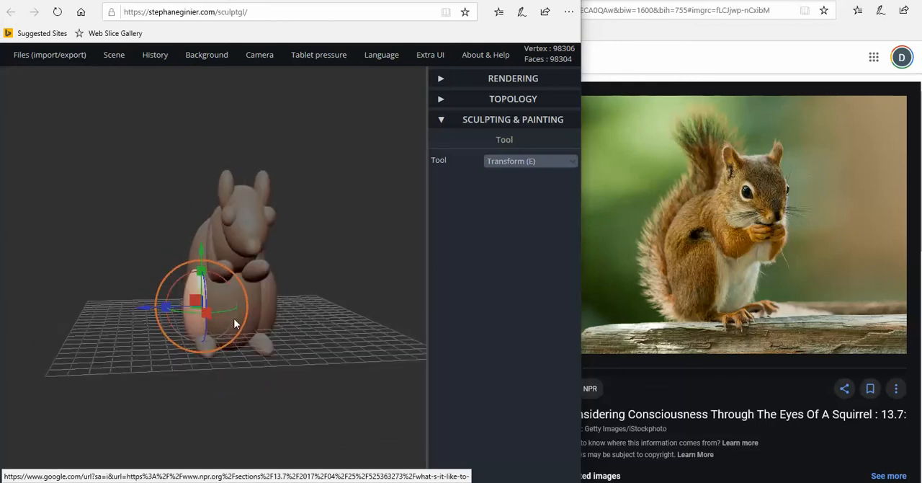
shift+click(269, 308)
mouse_move(328, 320)
mouse_down()
mouse_move(286, 331)
mouse_move(275, 315)
mouse_move(272, 332)
mouse_move(166, 311)
mouse_move(180, 282)
mouse_up()
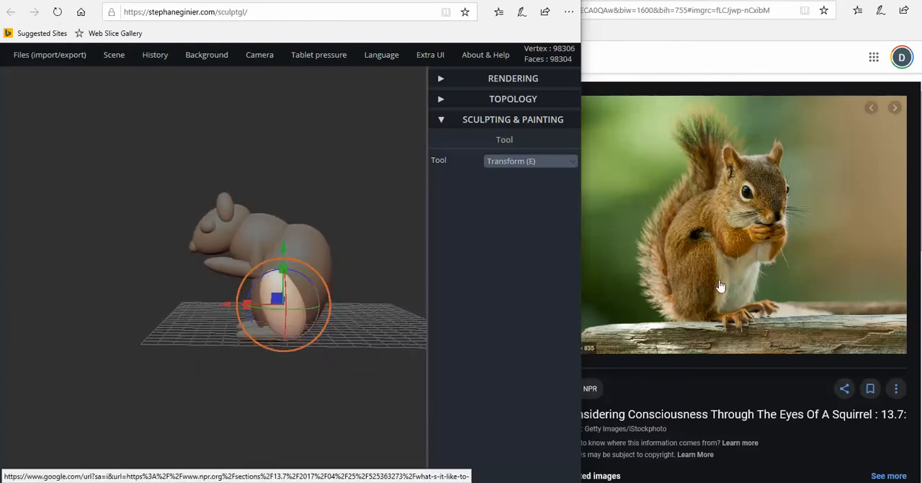
Switch the reference to the "Nuts for apples" squirrel photo in the image results and return to SculptGL
click(610, 57)
click(224, 295)
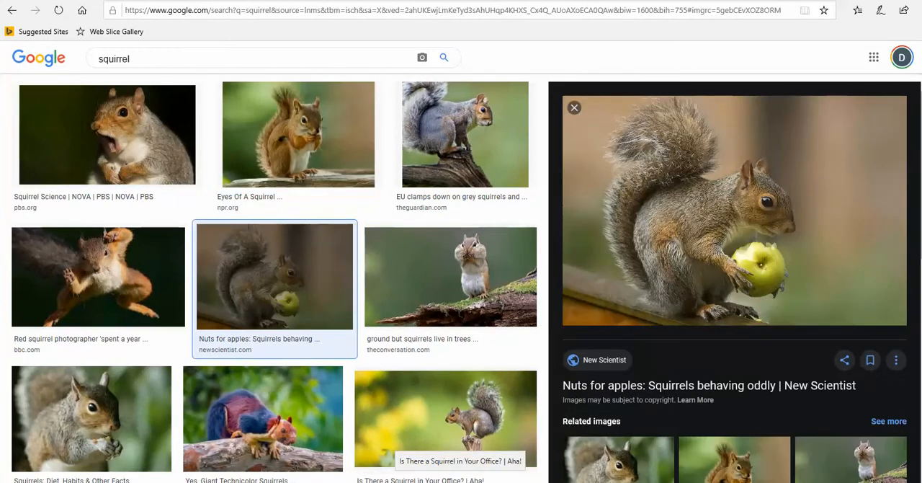
click(648, 447)
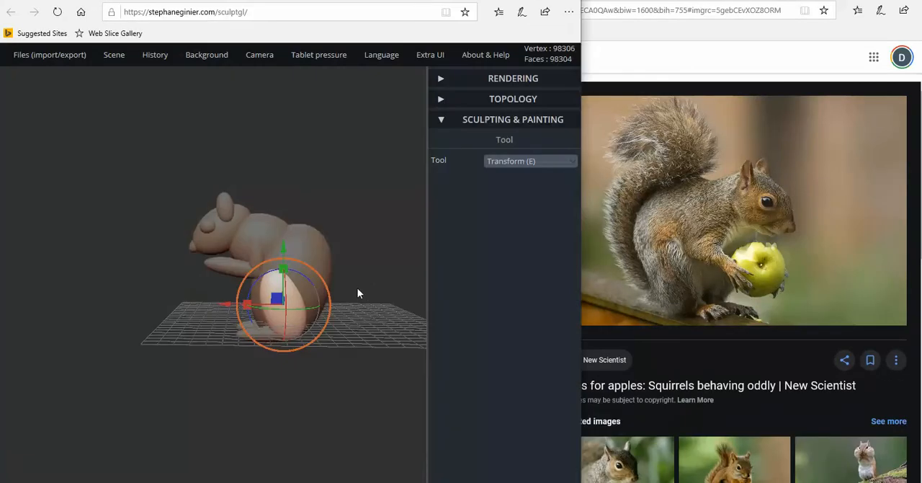
Add a new sphere for the tail and move it down and behind the squirrel's body
drag(142, 367, 355, 295)
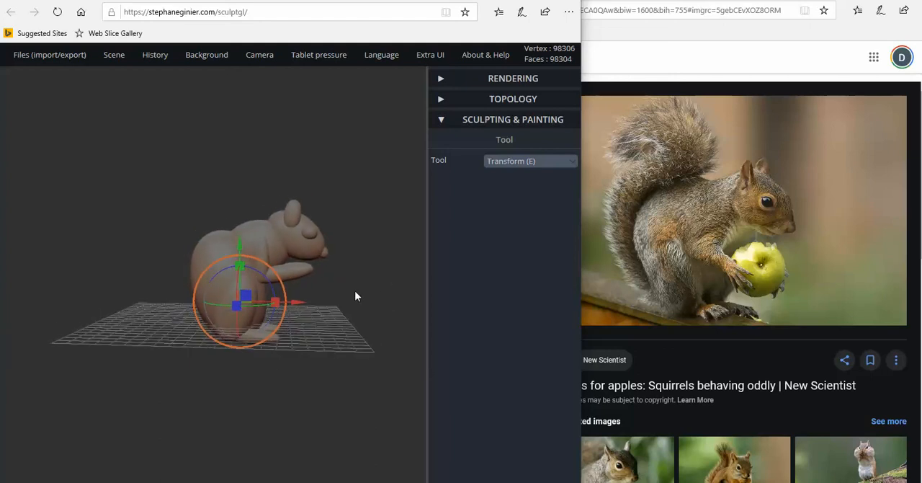
mouse_move(114, 55)
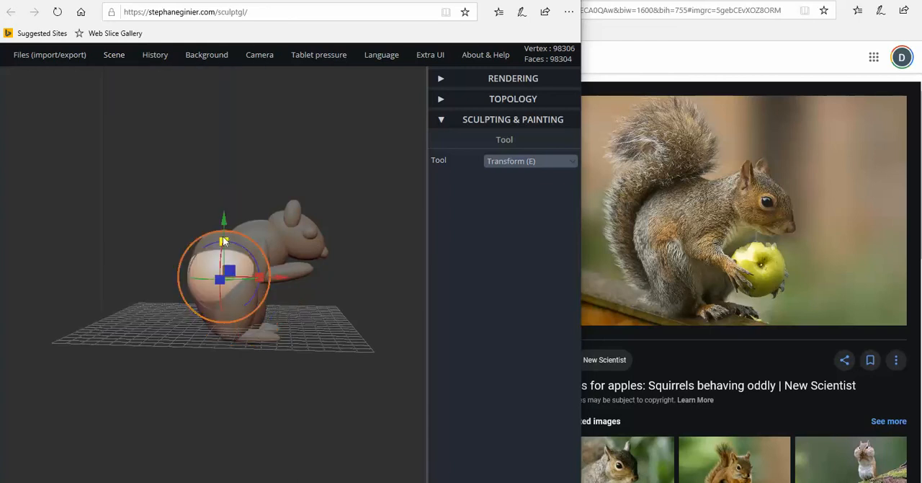
drag(225, 228, 224, 261)
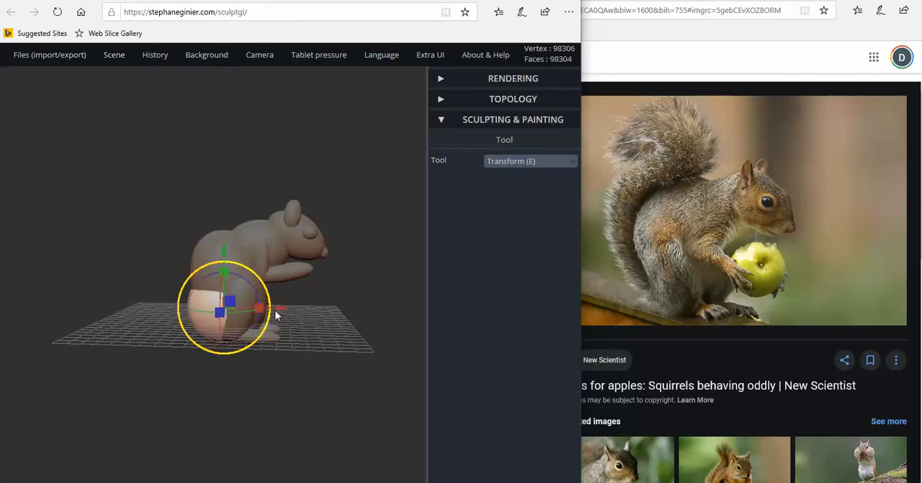
drag(258, 308, 223, 308)
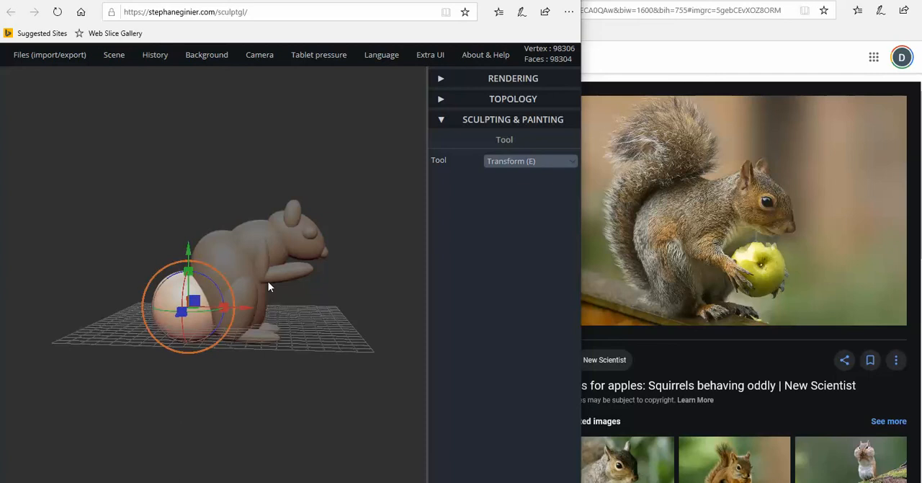
Stretch the tail sphere vertically and slim it into a narrow upright ellipsoid close behind the body
drag(188, 270, 182, 182)
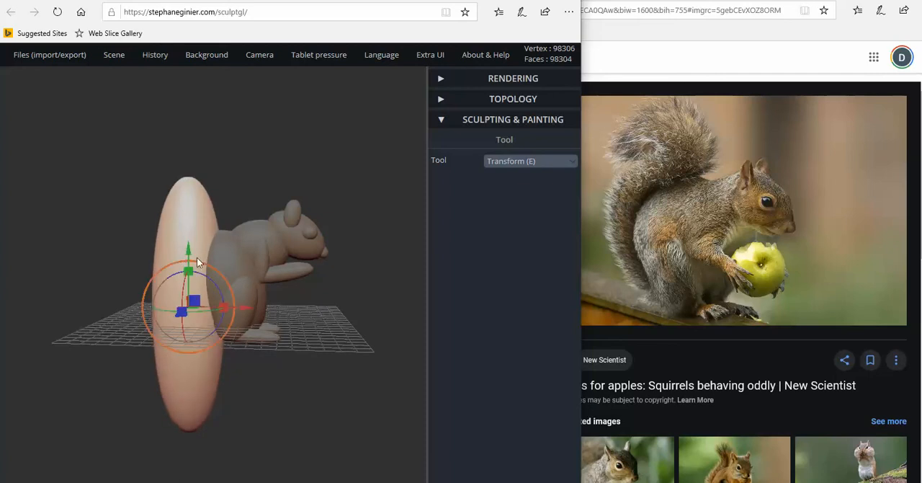
drag(201, 262, 186, 218)
right_drag(160, 240, 166, 261)
drag(193, 217, 193, 210)
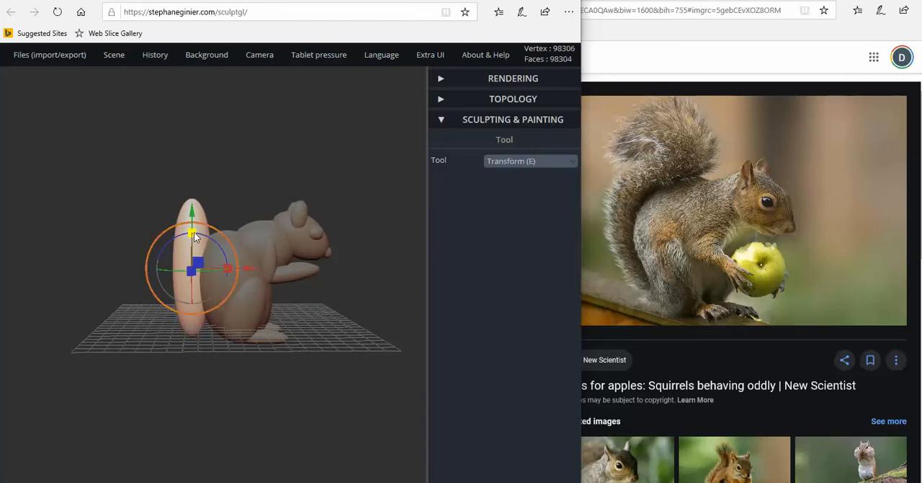
Lengthen the tail ellipsoid further and raise it so its lower end sits near the feet
drag(194, 232, 196, 253)
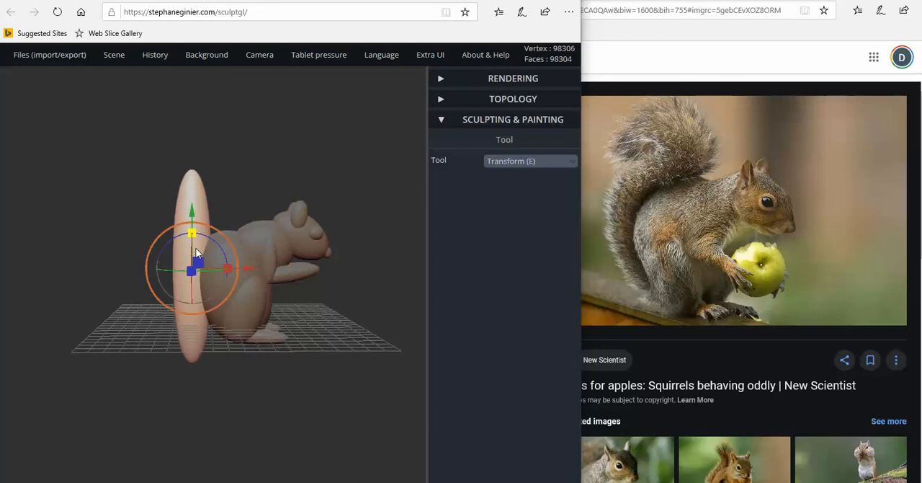
drag(192, 220, 191, 201)
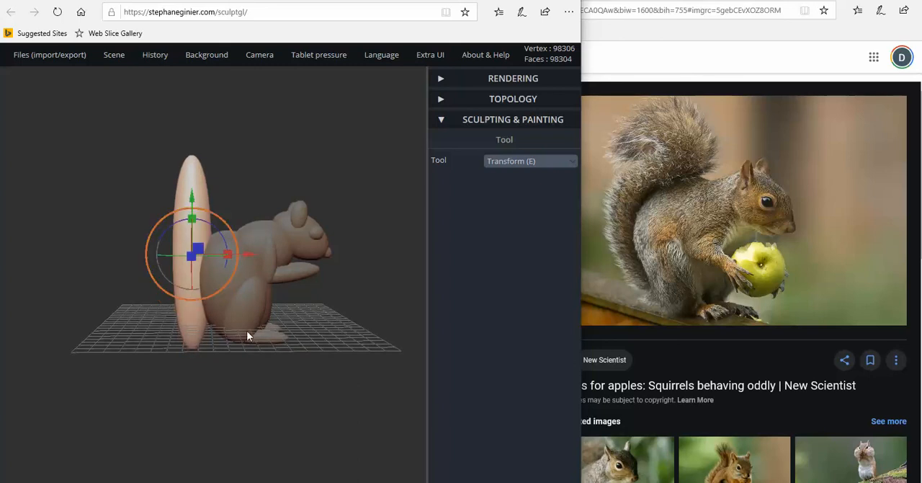
right_drag(206, 241, 195, 208)
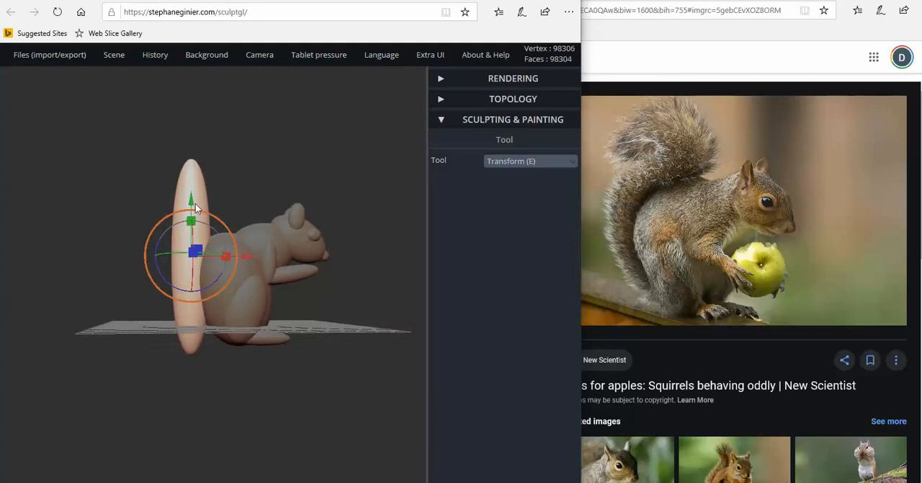
drag(191, 202, 194, 190)
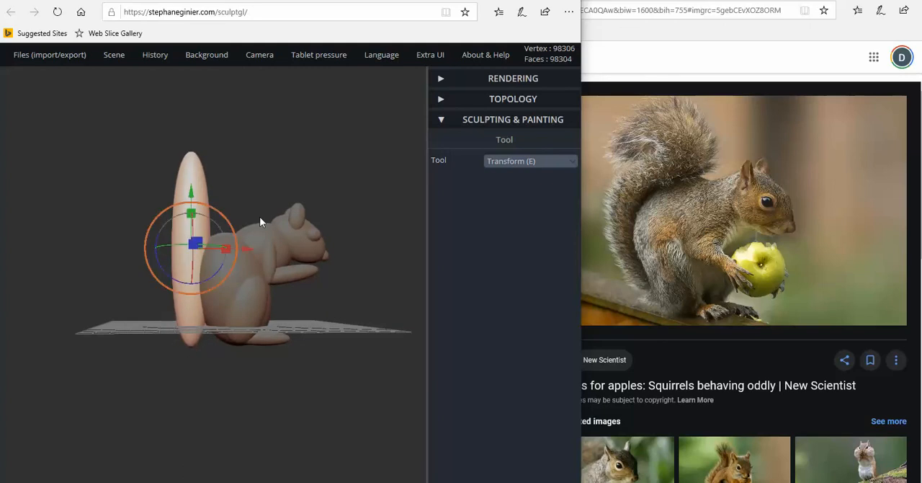
Switch to the Drag sculpting tool and reduce its radius to 89
click(515, 165)
click(496, 128)
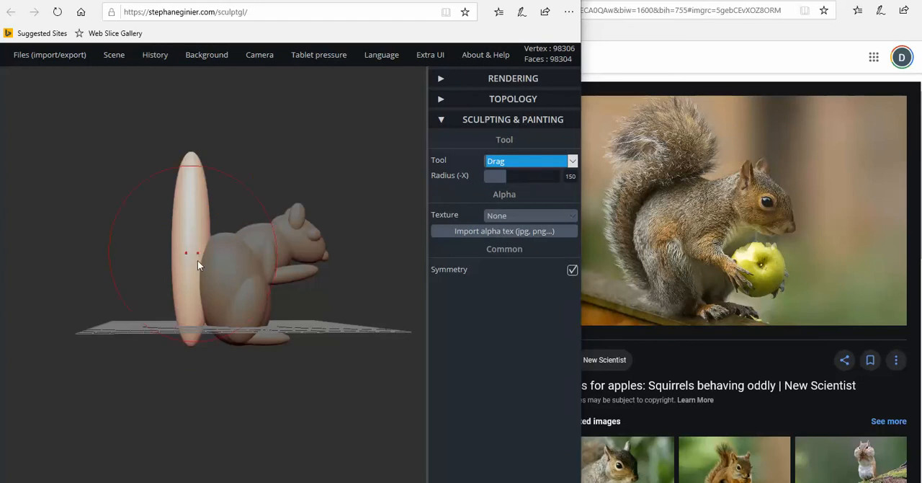
drag(504, 178, 497, 179)
scroll(225, 269, down, 3)
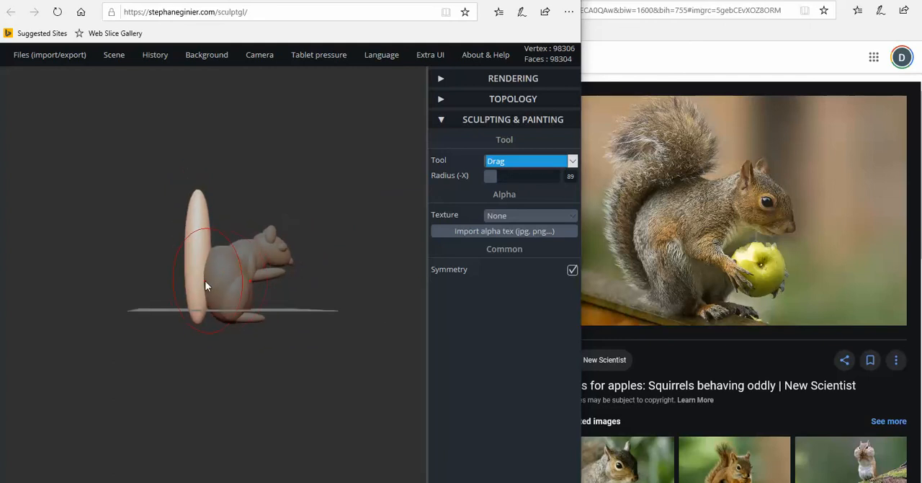
Try to bend the lower part of the tail backward with symmetry enabled, undoing each attempt
drag(194, 280, 180, 277)
drag(253, 344, 266, 397)
key(ctrl+z)
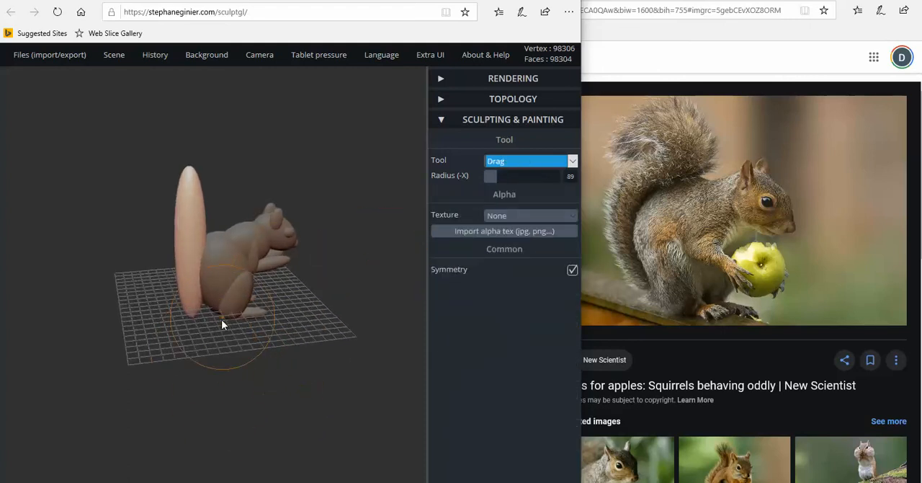
drag(221, 319, 203, 296)
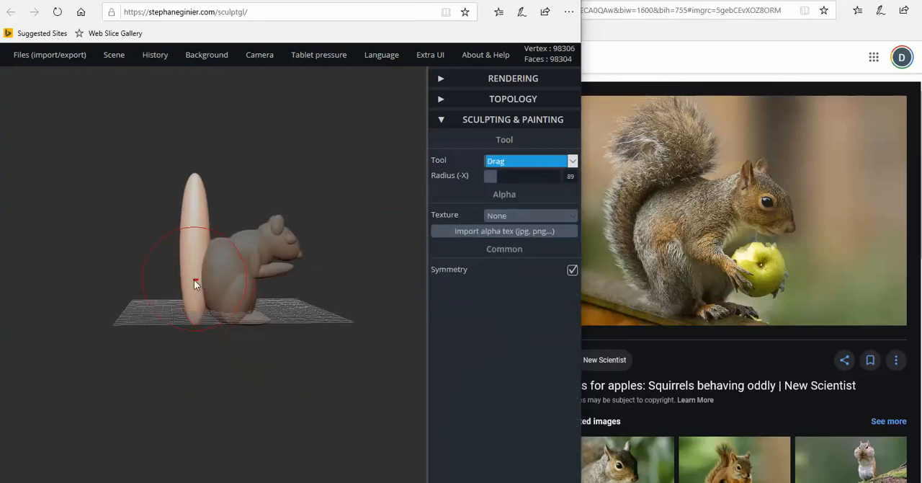
drag(180, 274, 167, 273)
drag(181, 323, 356, 334)
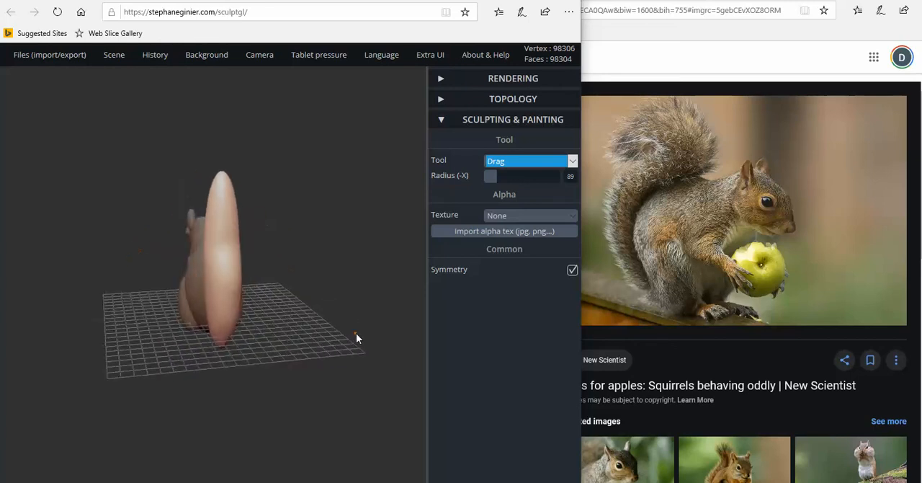
drag(185, 339, 287, 333)
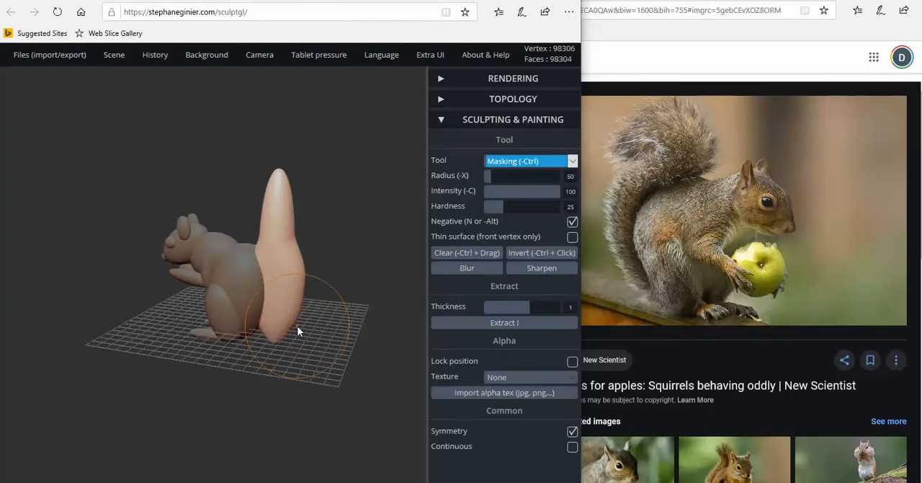
key(ctrl+z)
Turn off symmetry for the Drag tool and undo the latest selection and tail changes
drag(401, 246, 363, 288)
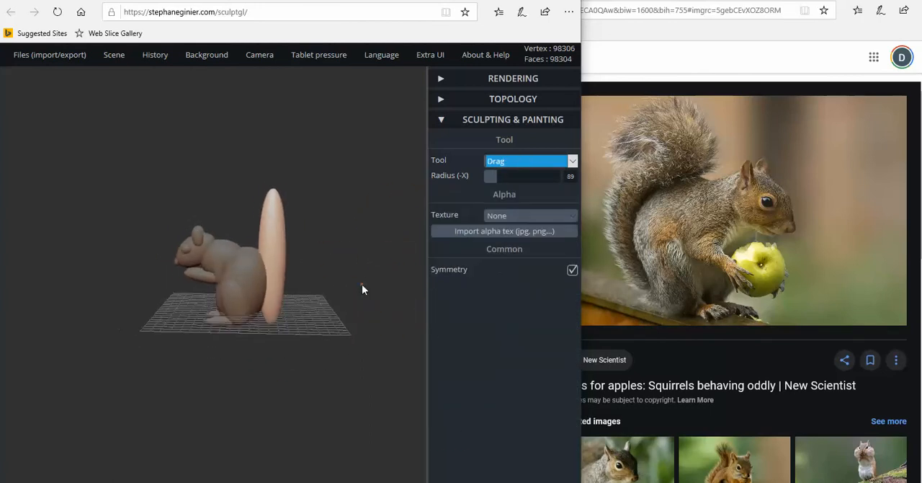
click(572, 270)
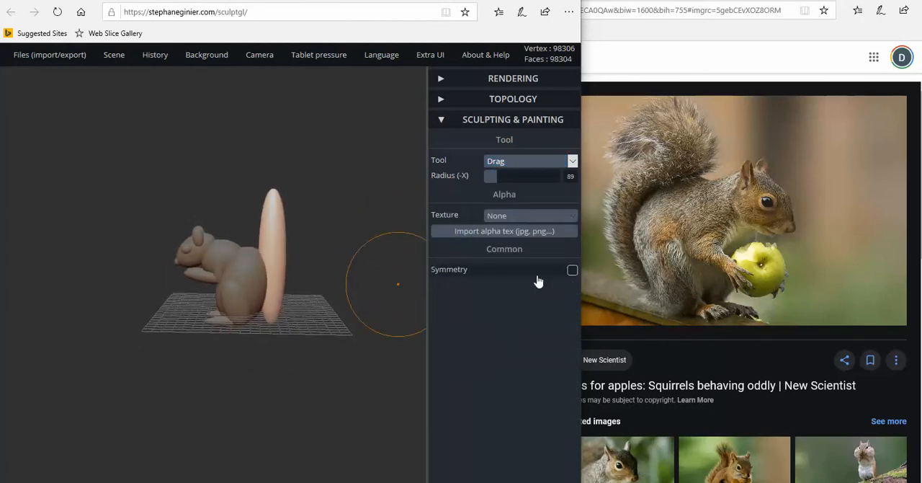
click(266, 280)
click(276, 280)
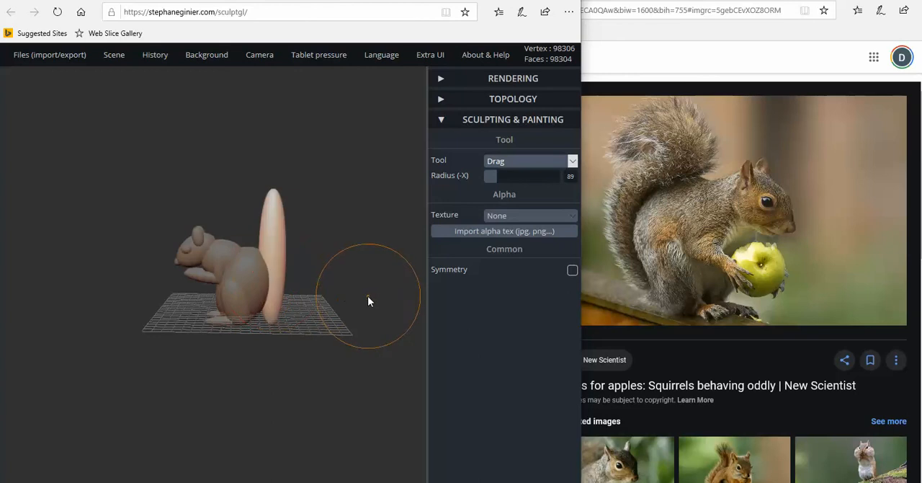
key(ctrl+z)
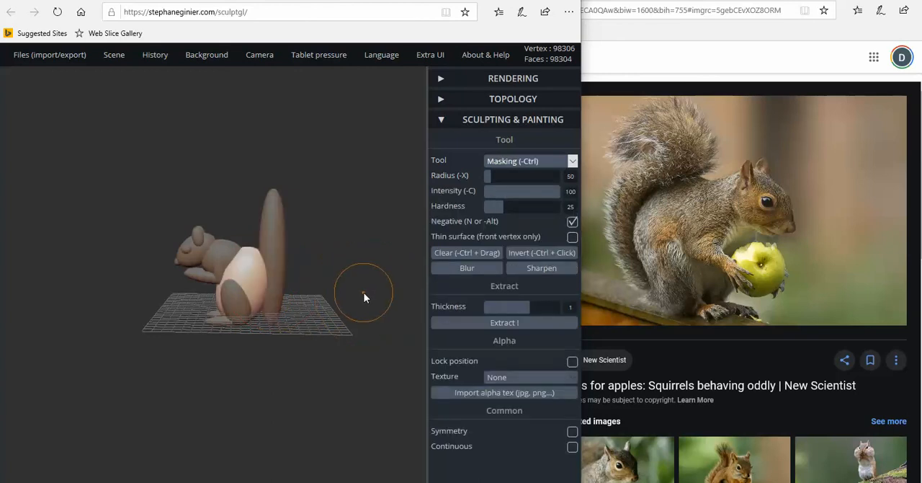
key(ctrl+z)
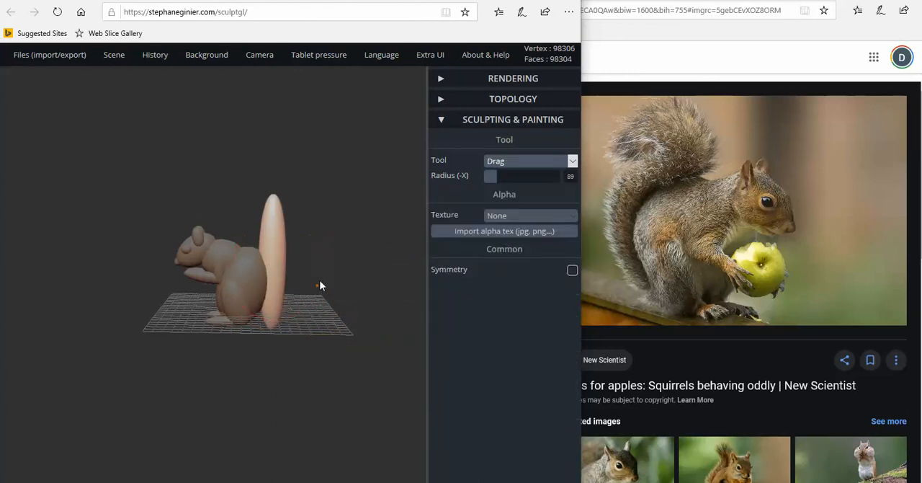
Use Transform to lengthen the tail ellipsoid slightly and raise it behind the body
mouse_move(321, 286)
mouse_down()
mouse_move(321, 269)
mouse_move(274, 238)
mouse_up()
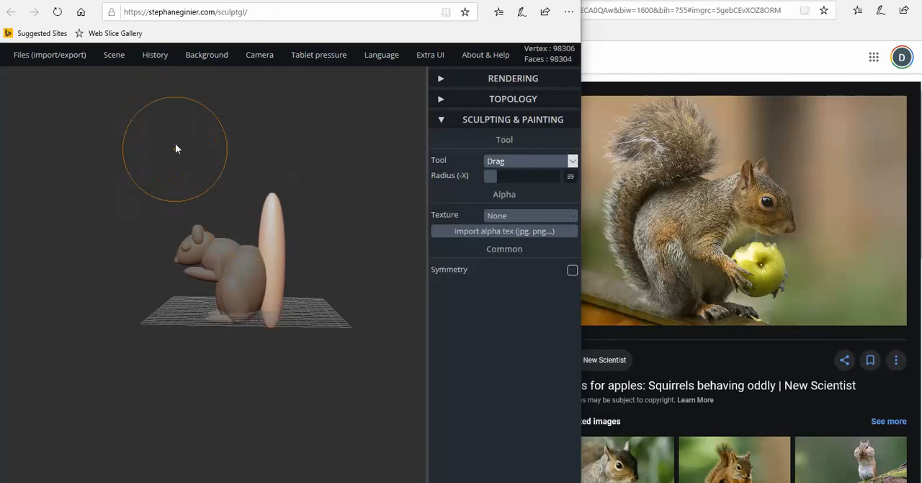
click(545, 162)
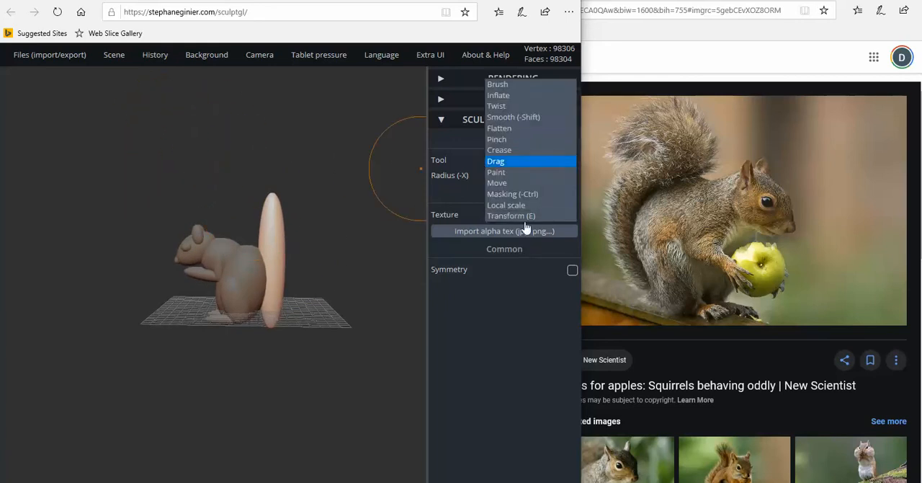
click(513, 218)
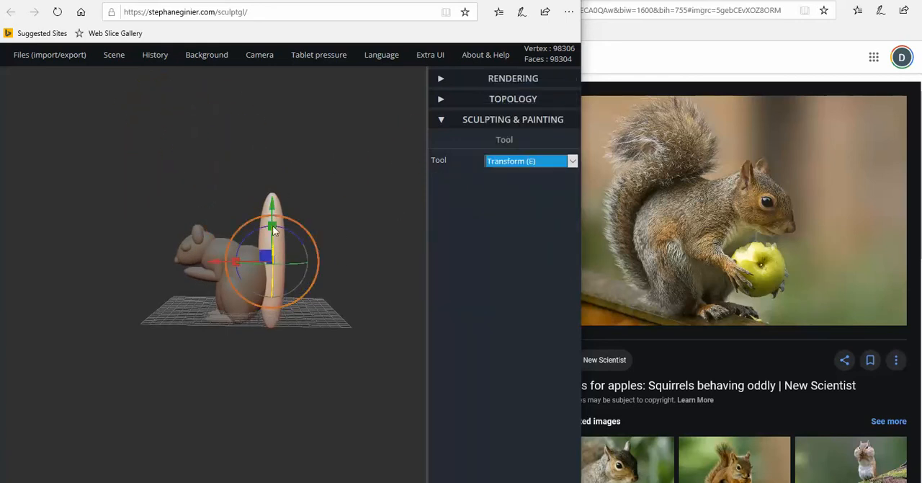
drag(271, 227, 273, 201)
mouse_move(271, 200)
mouse_down()
mouse_move(266, 185)
mouse_move(274, 195)
mouse_up()
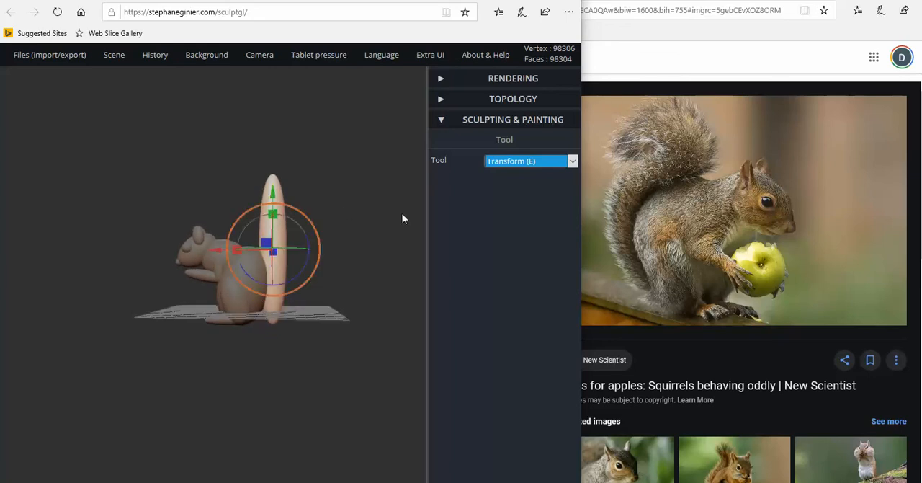
Bend the tail into an S-curve with Drag, pulling the lower part backward and the upper part toward the body
click(547, 168)
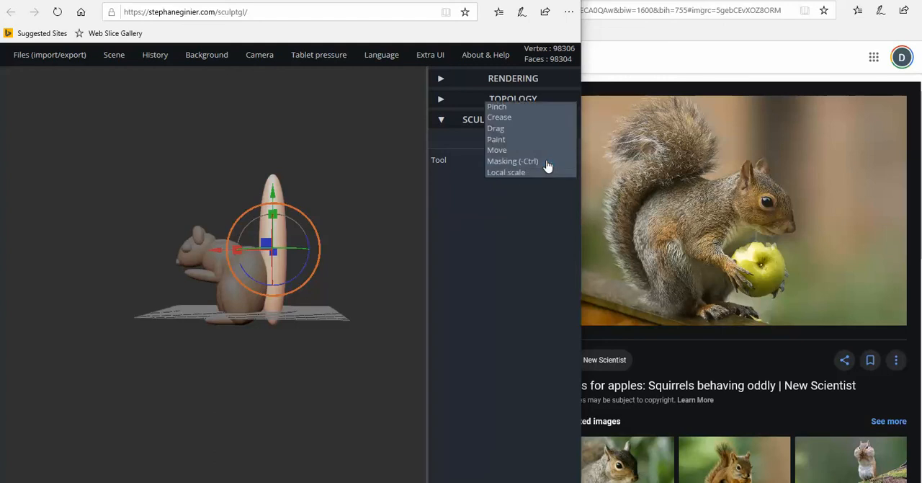
click(507, 132)
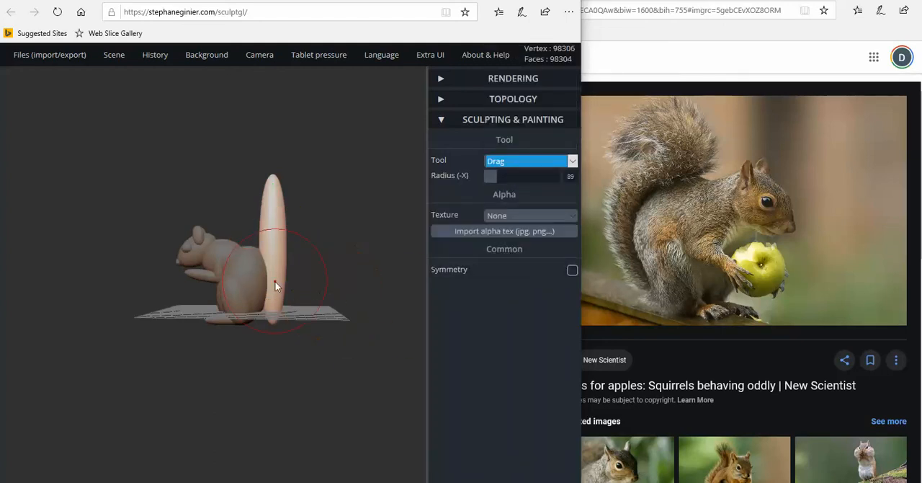
drag(275, 286, 284, 281)
drag(282, 227, 270, 225)
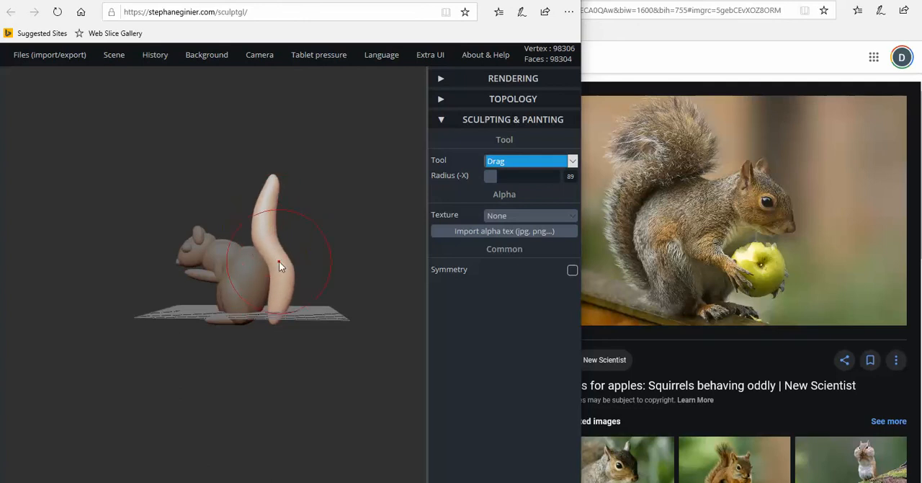
drag(279, 261, 293, 287)
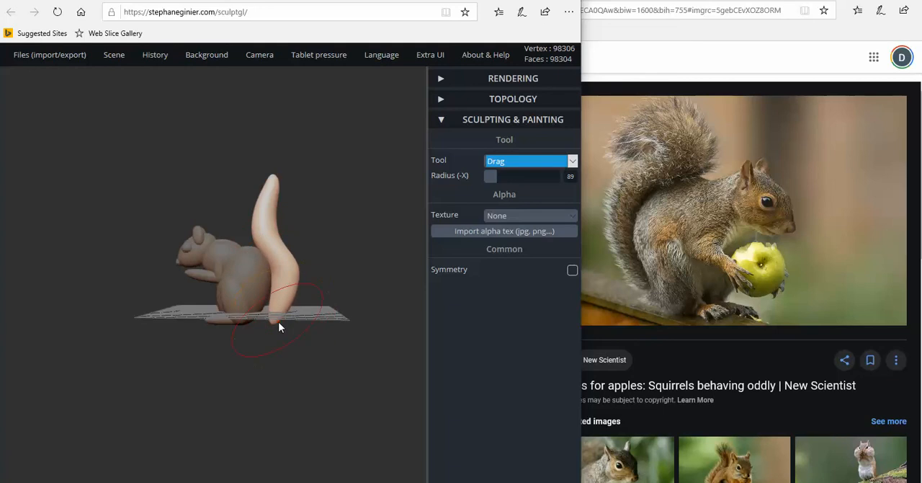
Pull the tail's base in toward the body and adjust its upper curve and tip
mouse_move(278, 323)
mouse_down()
mouse_move(266, 322)
mouse_move(283, 303)
mouse_up()
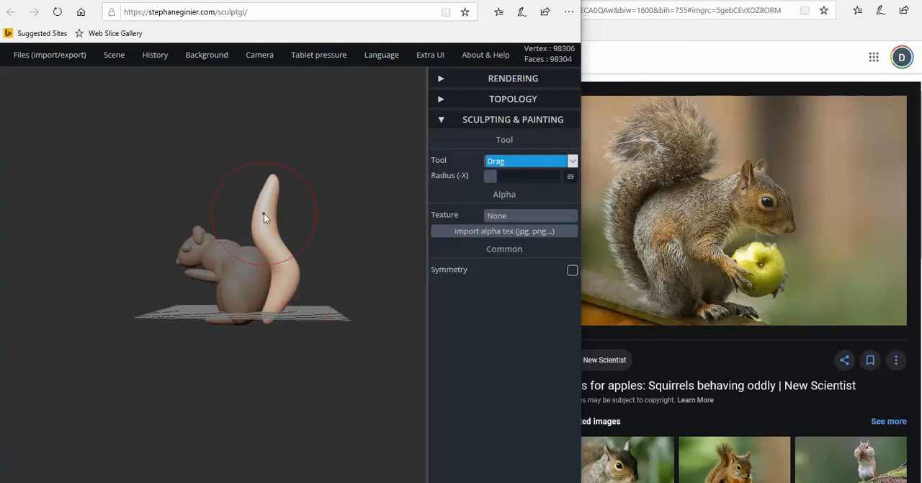
drag(263, 214, 260, 213)
drag(271, 177, 277, 176)
Curl the tail tip down and backward and reshape the lower bend and base to match the reference
mouse_move(295, 204)
mouse_down()
mouse_move(293, 220)
mouse_move(350, 258)
mouse_move(417, 230)
mouse_up()
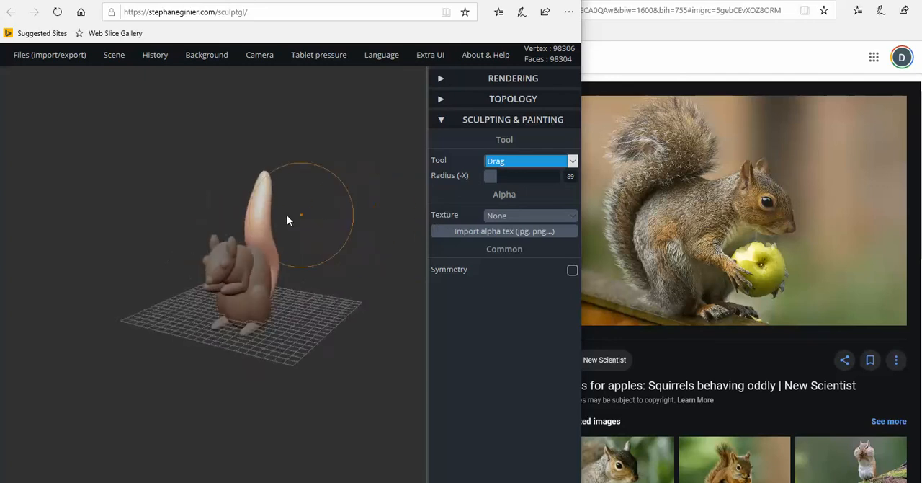
drag(279, 217, 468, 206)
drag(286, 153, 331, 150)
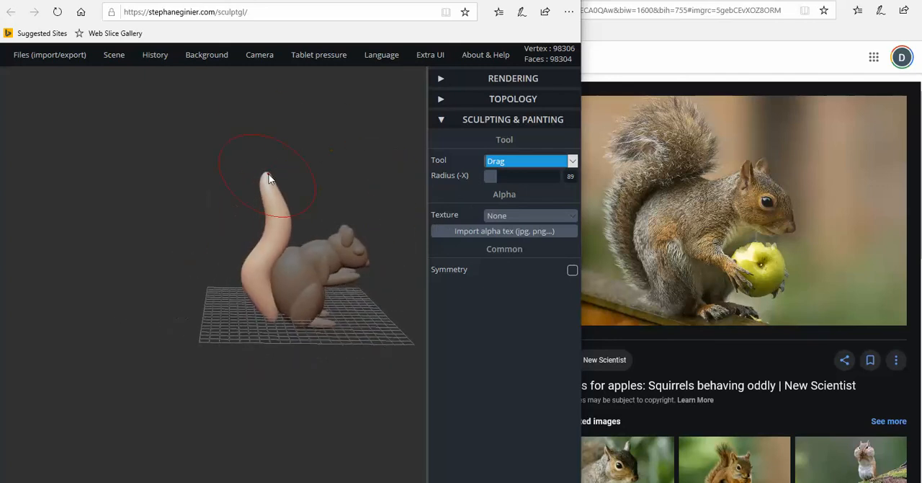
mouse_move(267, 173)
mouse_down()
mouse_move(255, 188)
mouse_move(268, 206)
mouse_up()
drag(249, 263, 257, 262)
right_drag(259, 273, 249, 253)
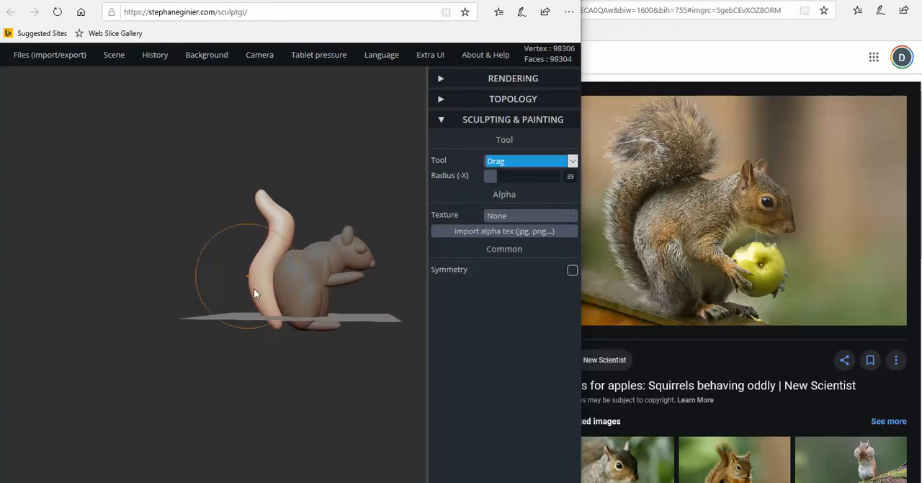
drag(276, 328, 265, 306)
Refine the upper bend of the tail just below the tip and check its shape from behind
right_drag(248, 249, 296, 251)
scroll(278, 186, up, 3)
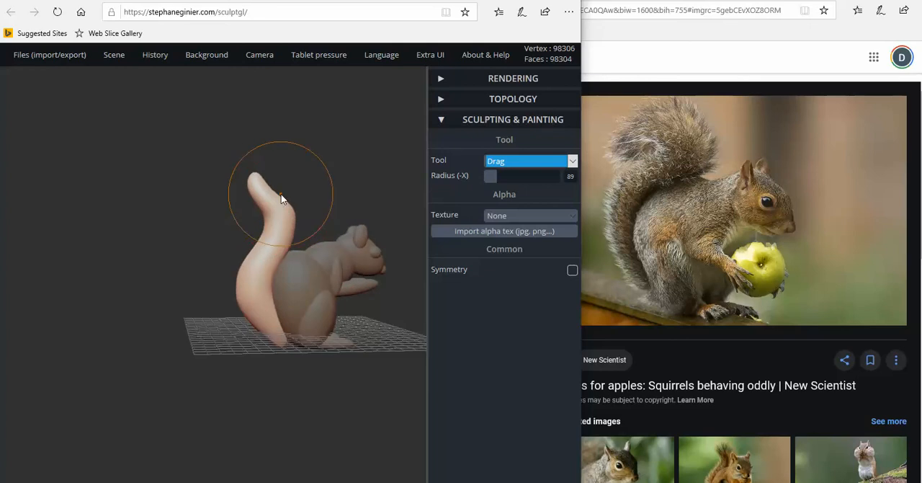
drag(276, 194, 278, 193)
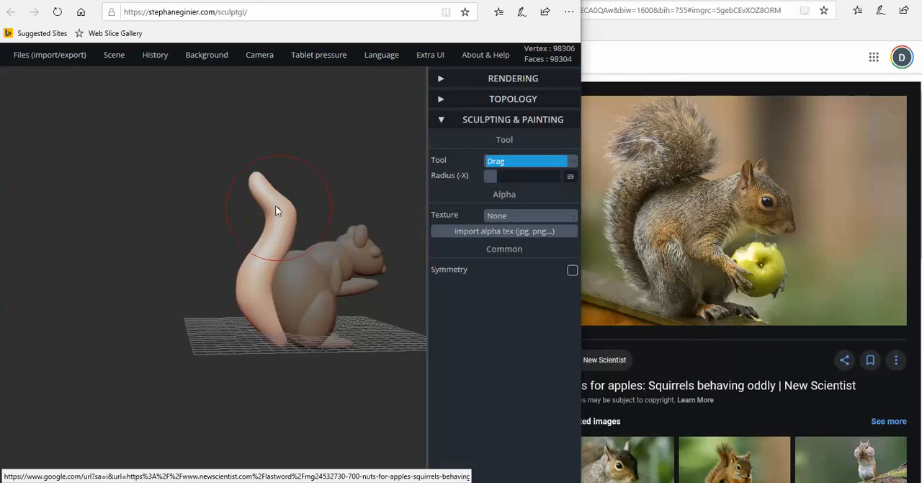
right_drag(242, 168, 294, 239)
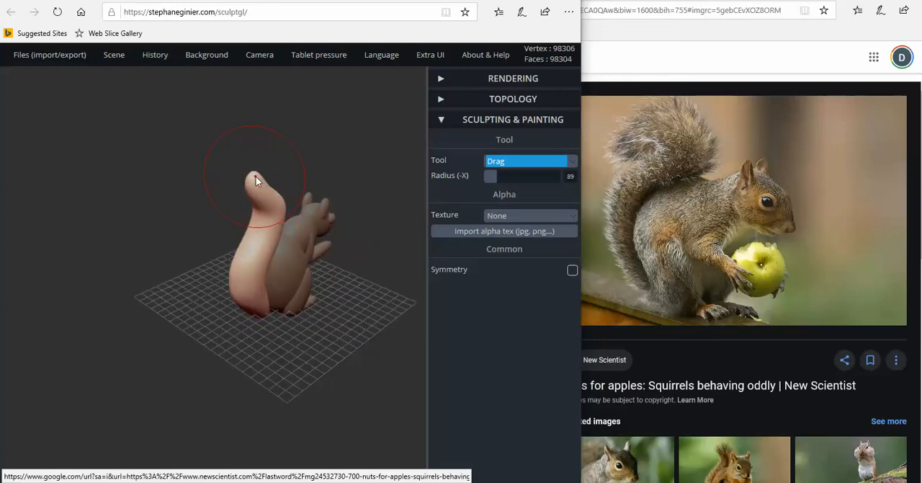
Nudge the tail tip with Drag, and use Transform to rotate, lower and shift the whole tail against the squirrel's back
drag(255, 173, 251, 179)
mouse_move(251, 183)
right_down()
mouse_move(189, 201)
mouse_move(292, 324)
right_up()
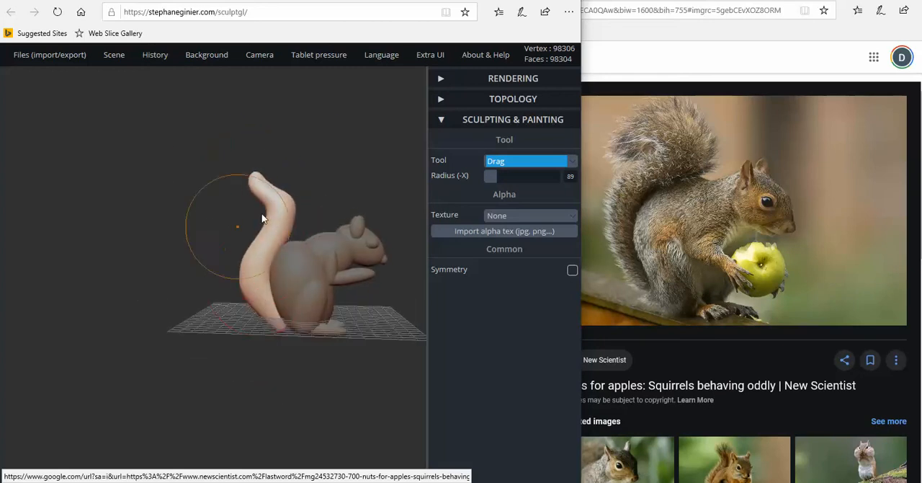
click(518, 162)
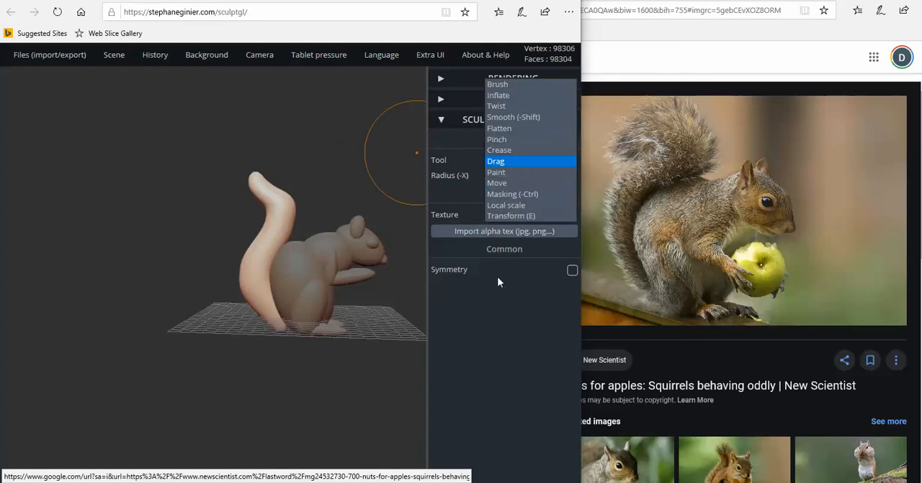
click(516, 217)
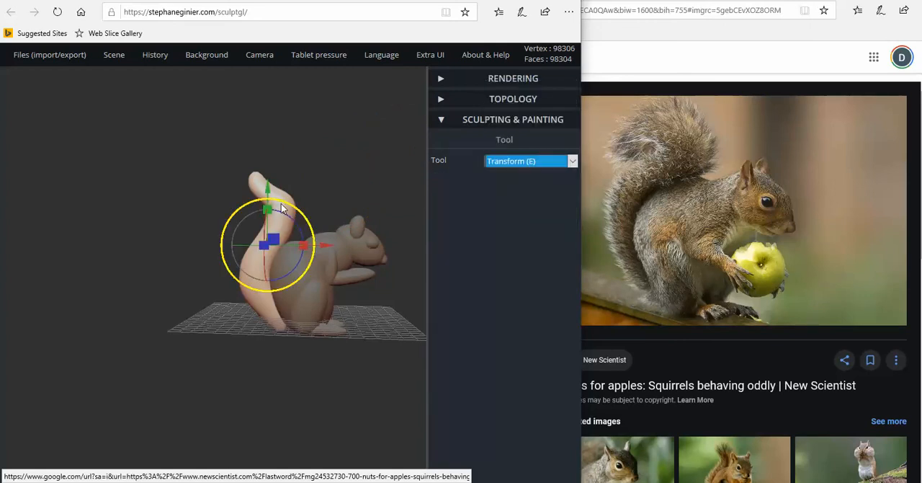
drag(281, 206, 276, 204)
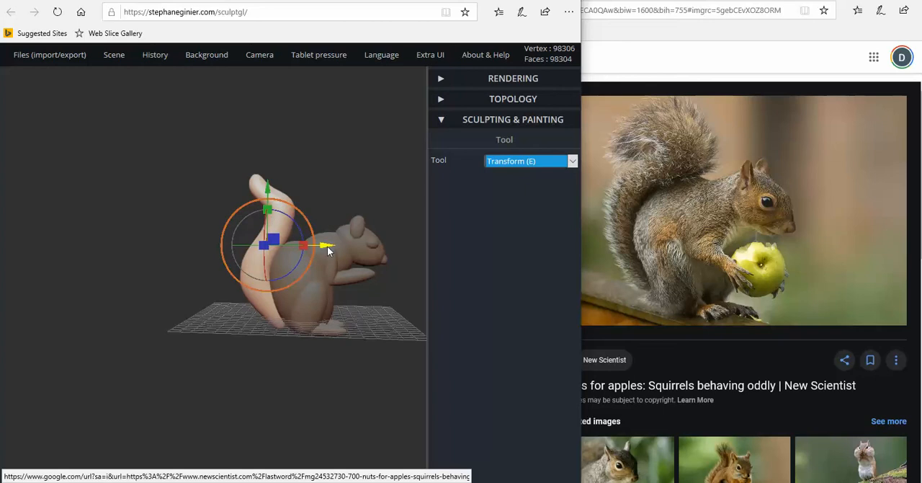
drag(327, 245, 337, 246)
right_drag(232, 244, 244, 230)
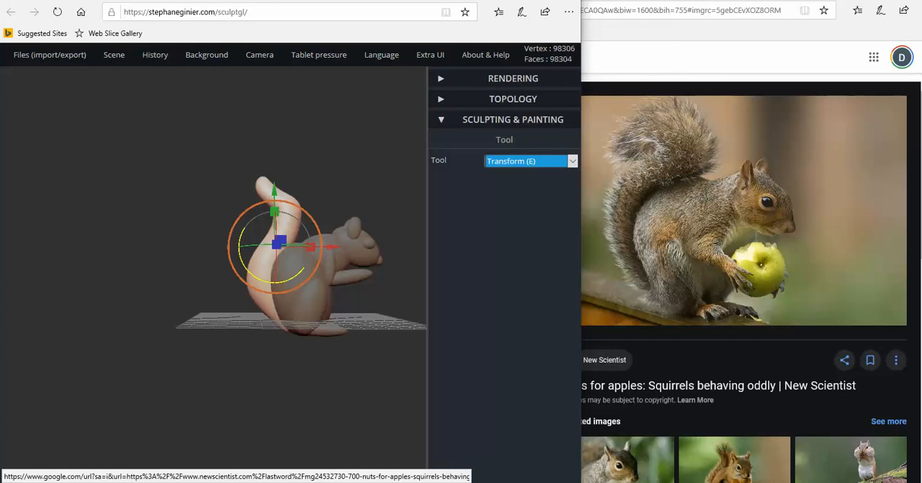
drag(286, 279, 290, 278)
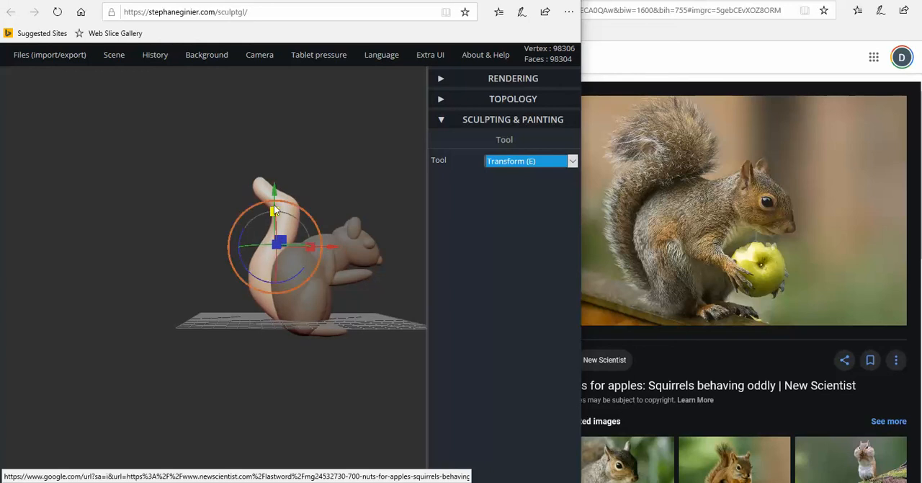
drag(274, 205, 274, 201)
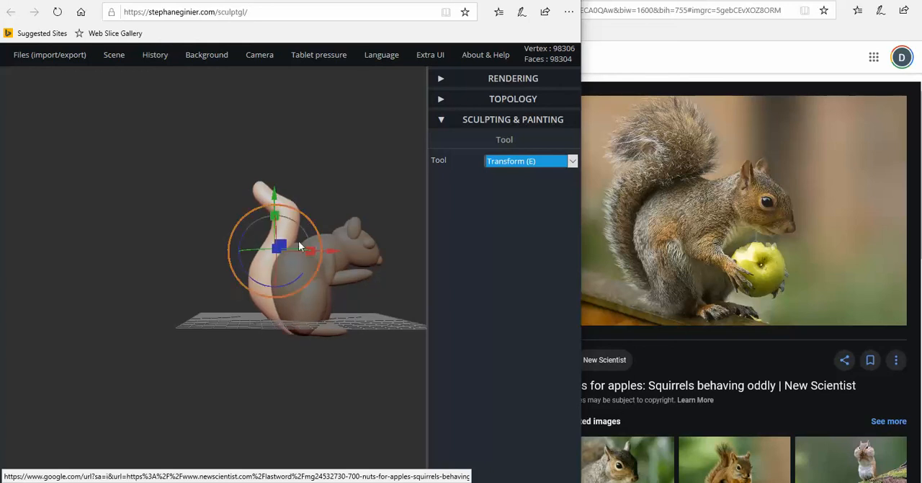
drag(332, 252, 325, 250)
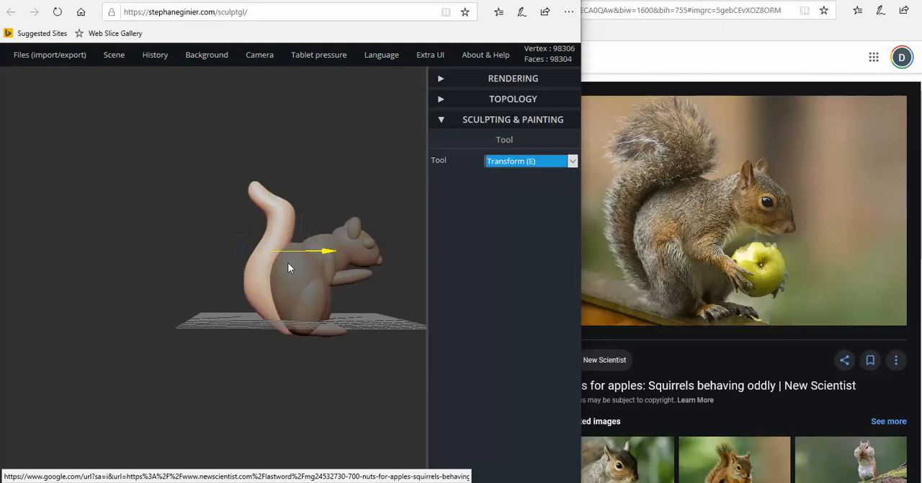
Multi-select the torso, head, ears, tail and the arm and leg parts reachable from the squirrel's near side
drag(348, 288, 435, 290)
drag(191, 276, 132, 250)
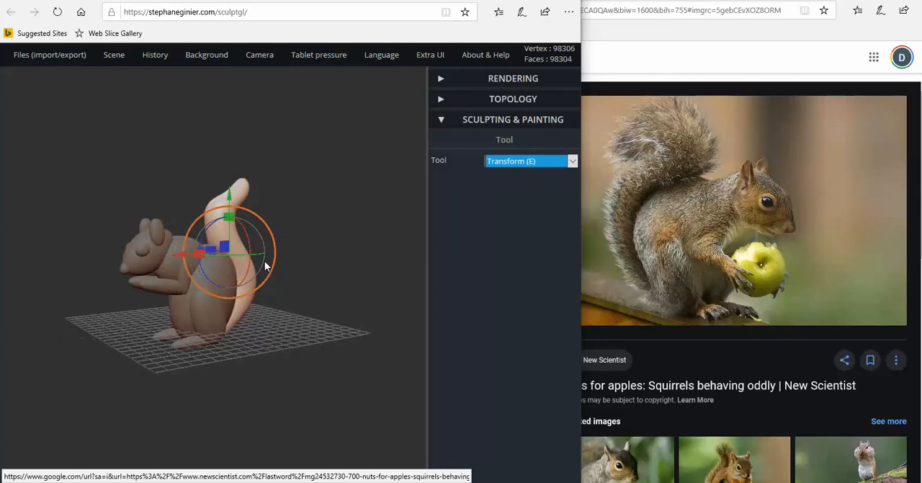
drag(265, 266, 329, 260)
key(shift)
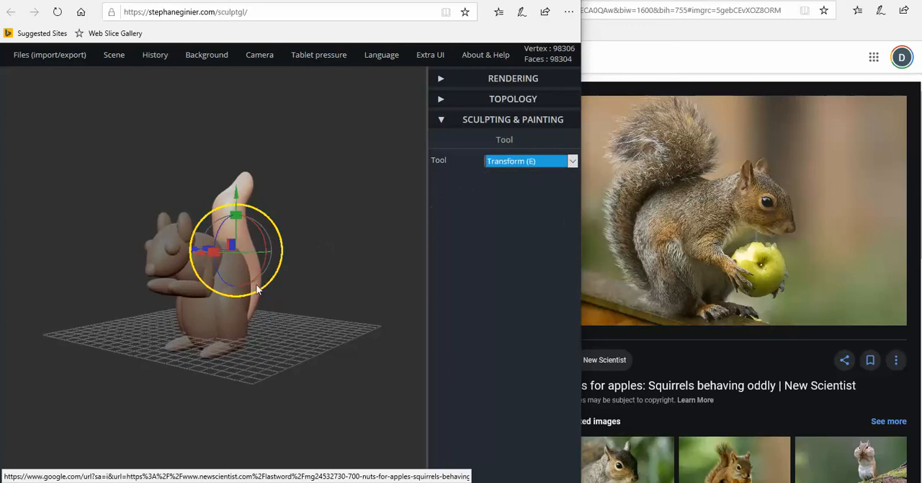
click(235, 266)
key(shift)
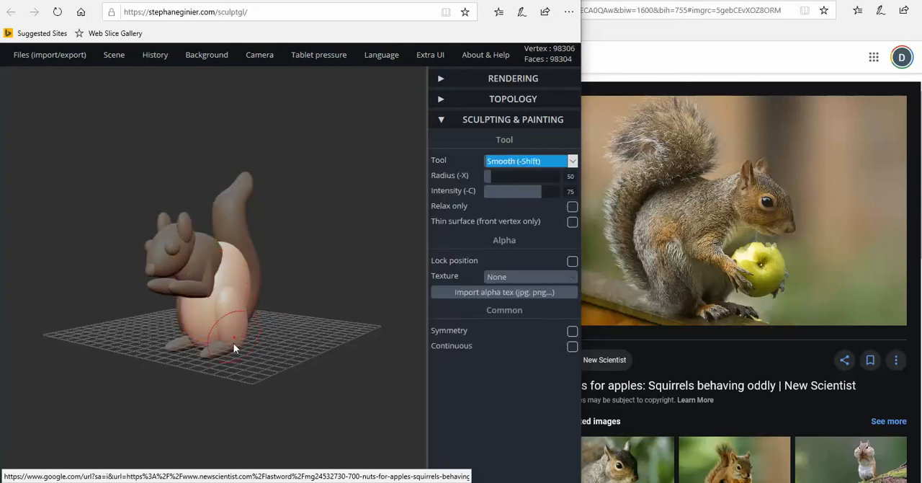
shift+click(199, 288)
shift+click(209, 276)
shift+click(198, 262)
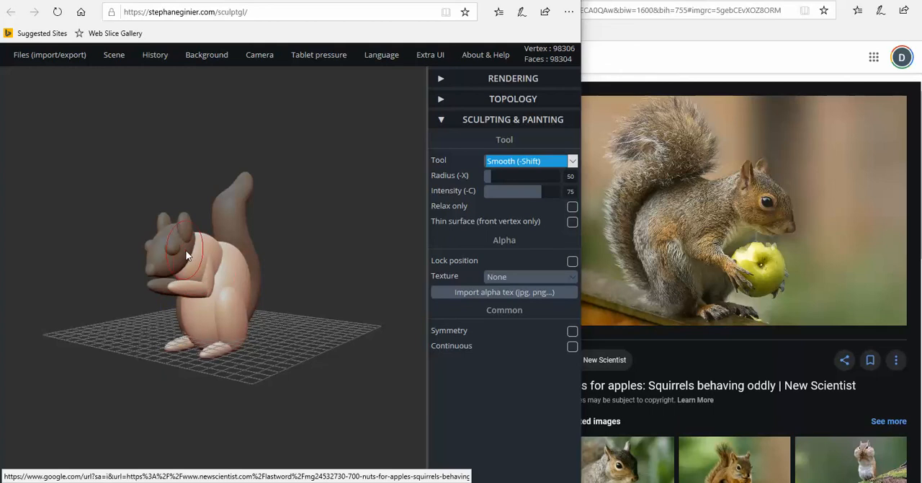
shift+click(181, 254)
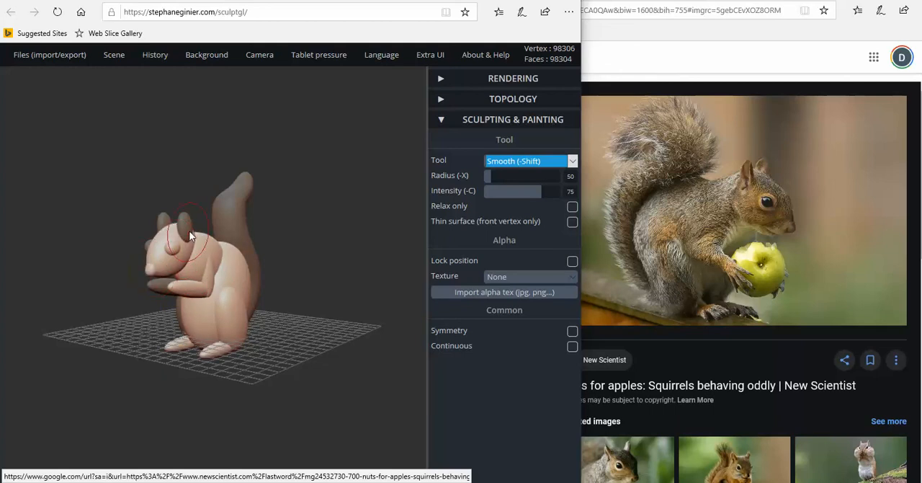
shift+click(160, 282)
shift+click(227, 220)
Add the thigh and upper arm on the squirrel's opposite side to the selection so that every part is included
drag(126, 247, 268, 292)
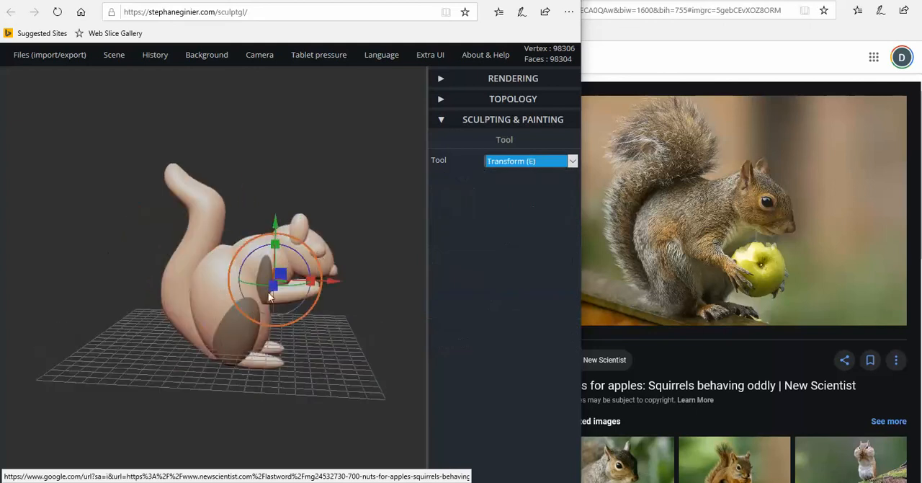
shift+click(232, 339)
shift+click(264, 279)
Export the complete squirrel scene as an .obj file
drag(328, 330, 111, 177)
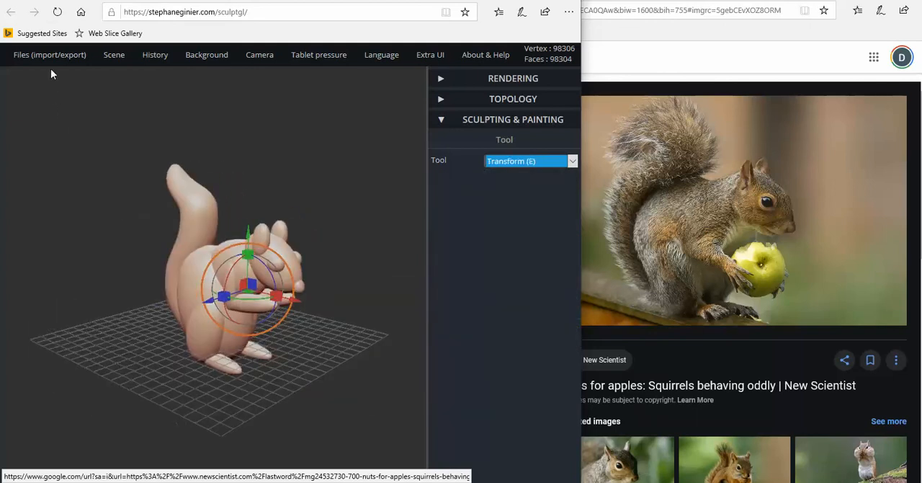
mouse_move(51, 58)
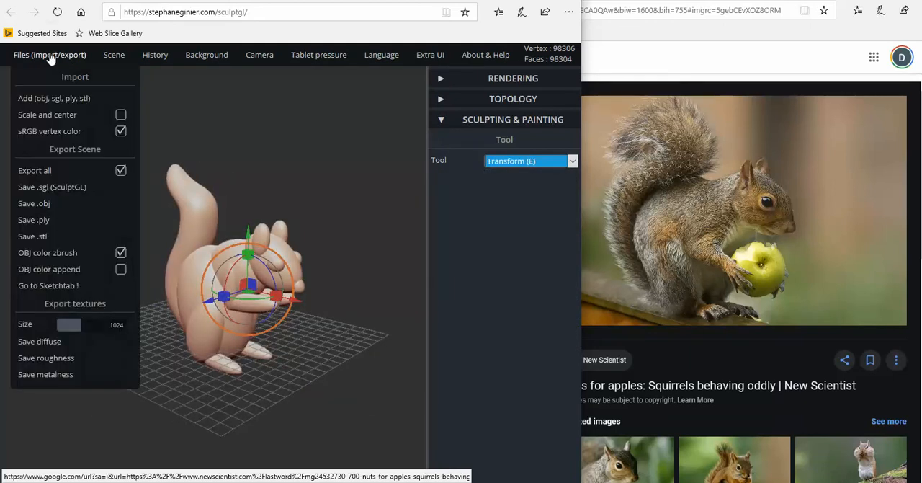
click(34, 206)
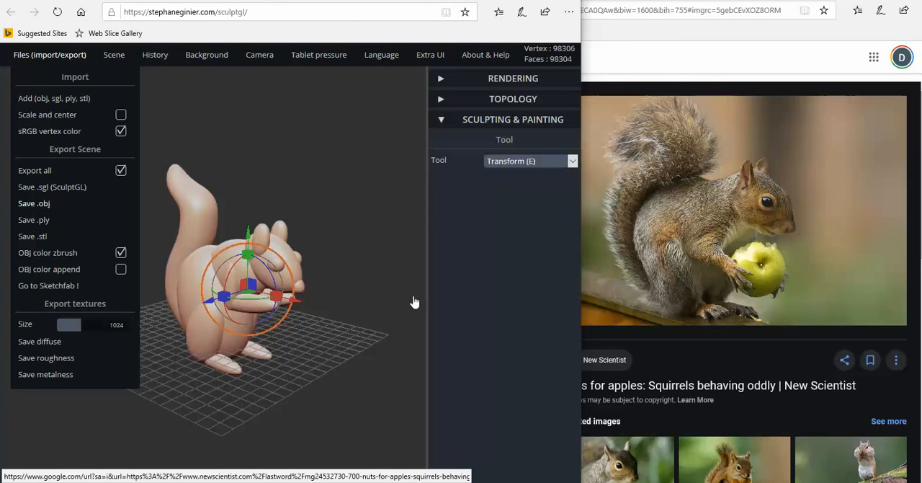
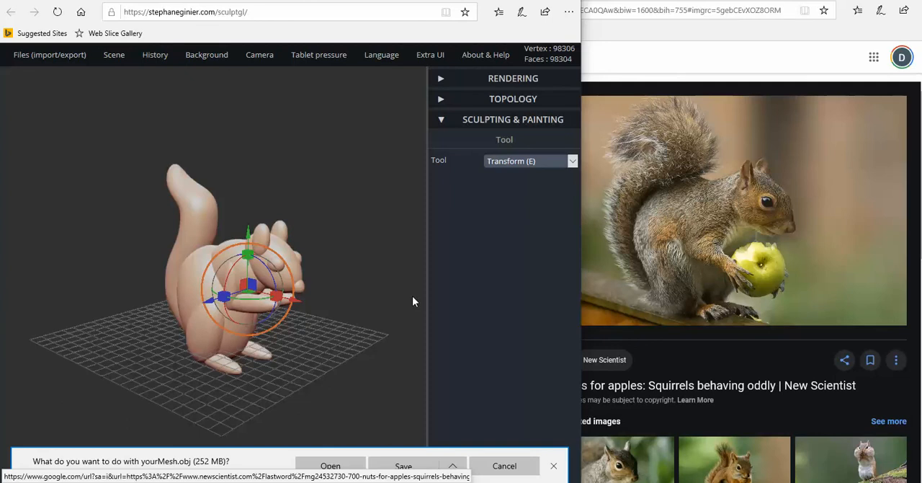
Try to save the exported mesh to the Desktop under the name squirrel as an OBJ 3D Model
click(453, 466)
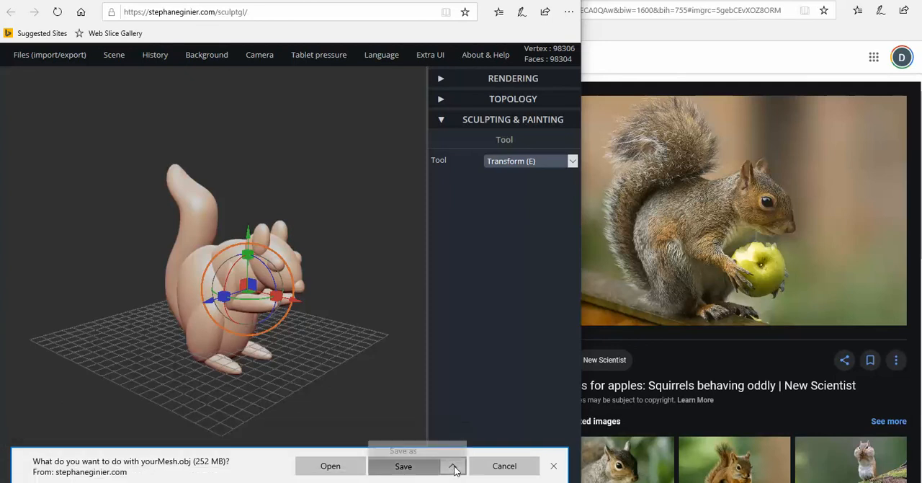
click(410, 449)
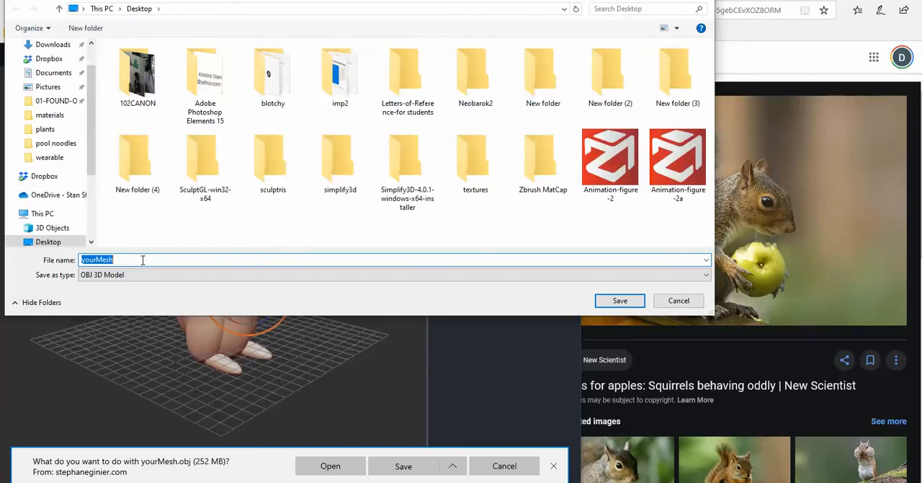
click(148, 261)
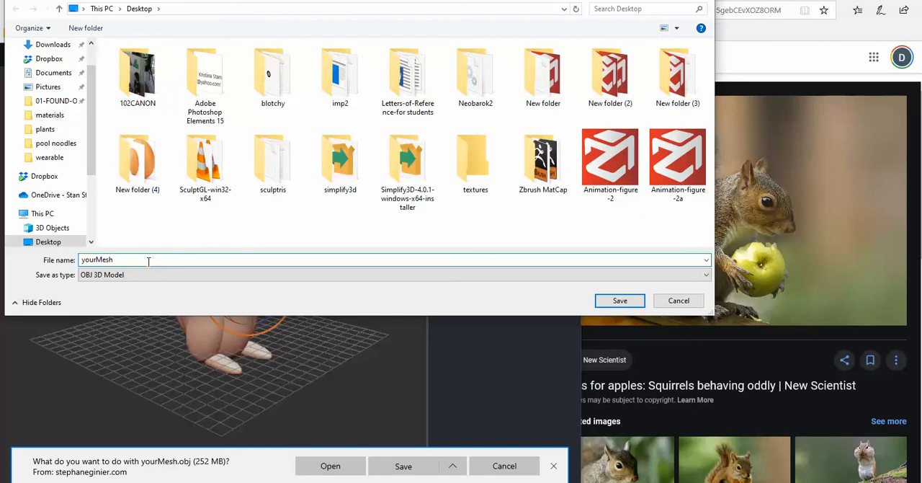
key(BackSpace)
key(BackSpace)
key(BackSpace)
key(BackSpace)
key(BackSpace)
key(BackSpace)
key(BackSpace)
text(sq)
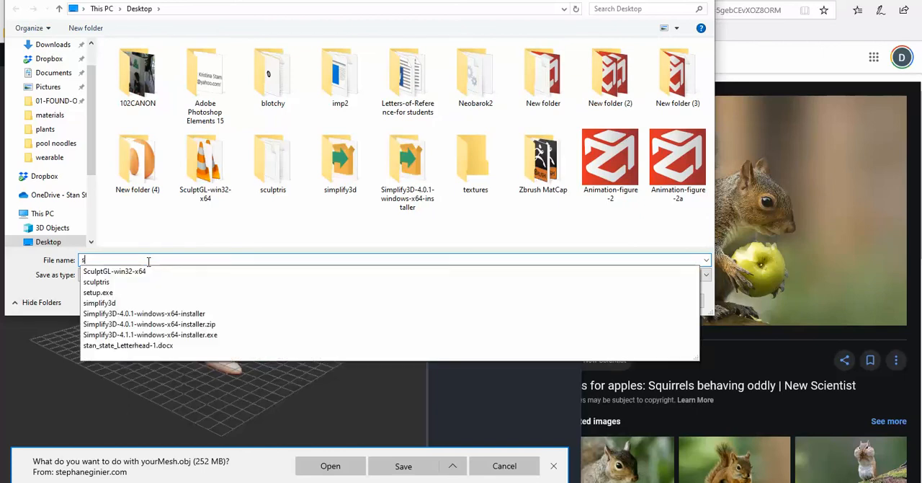
text(rrel)
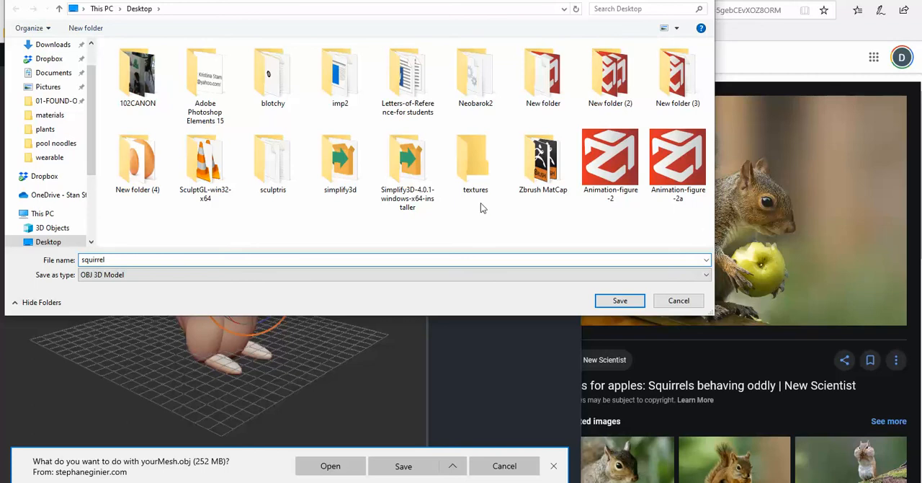
click(625, 303)
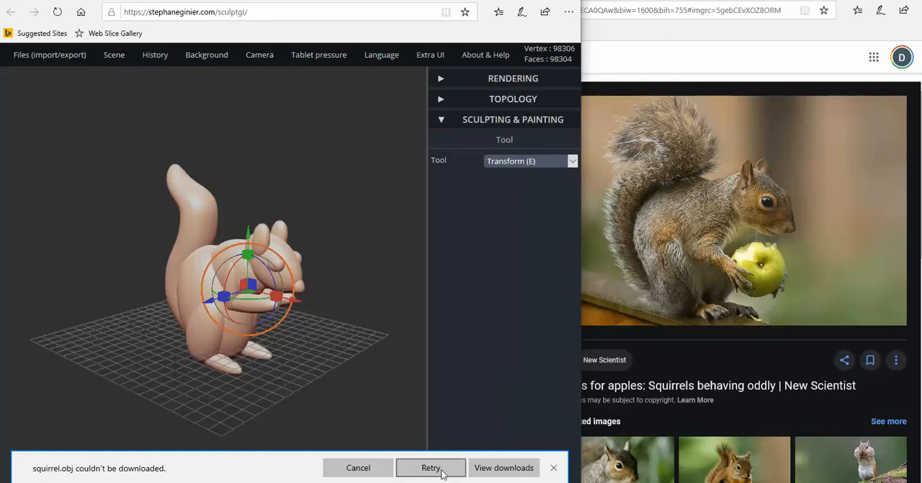
click(555, 468)
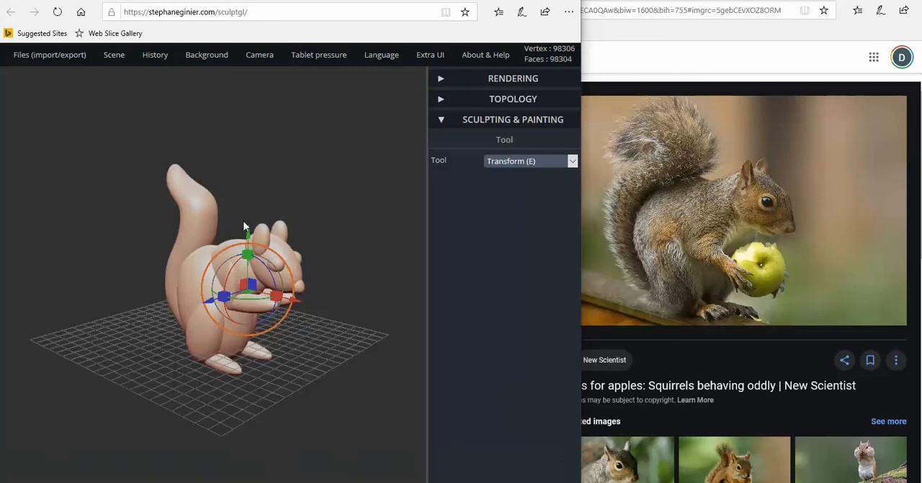
Export the scene as .obj again and save it on the Desktop as yourMeshsquirrel
mouse_move(44, 64)
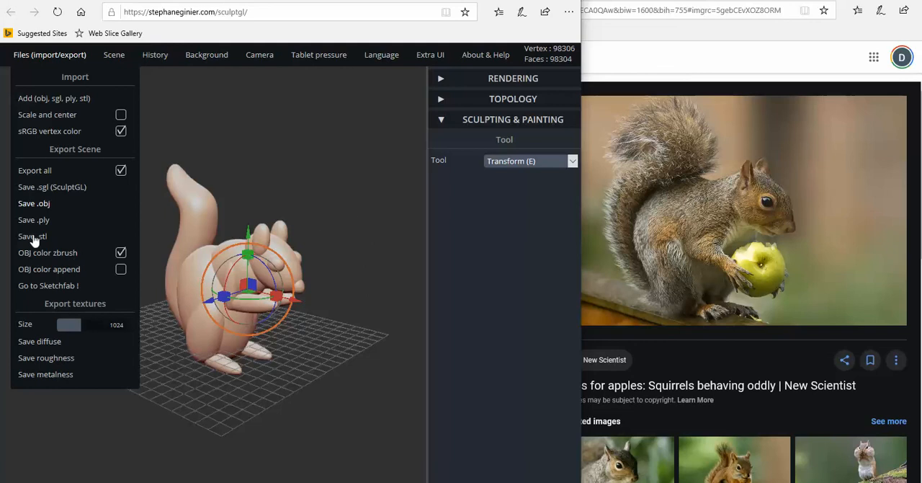
click(57, 205)
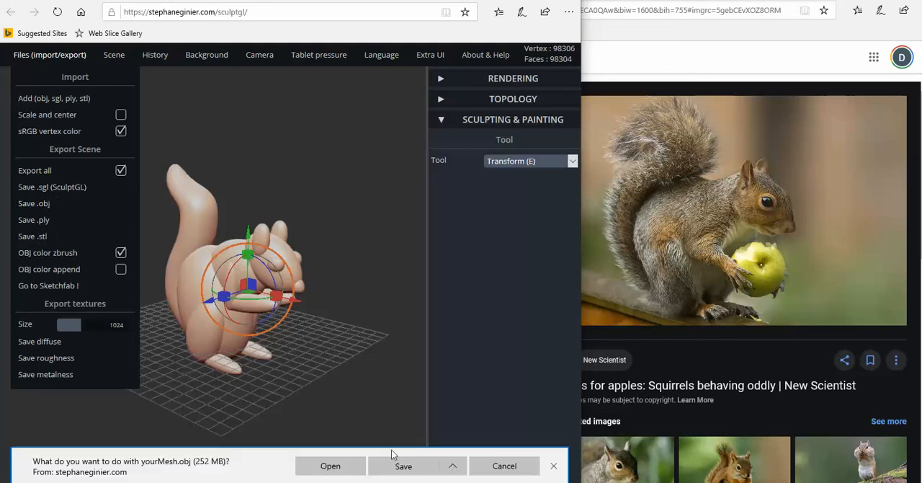
click(453, 469)
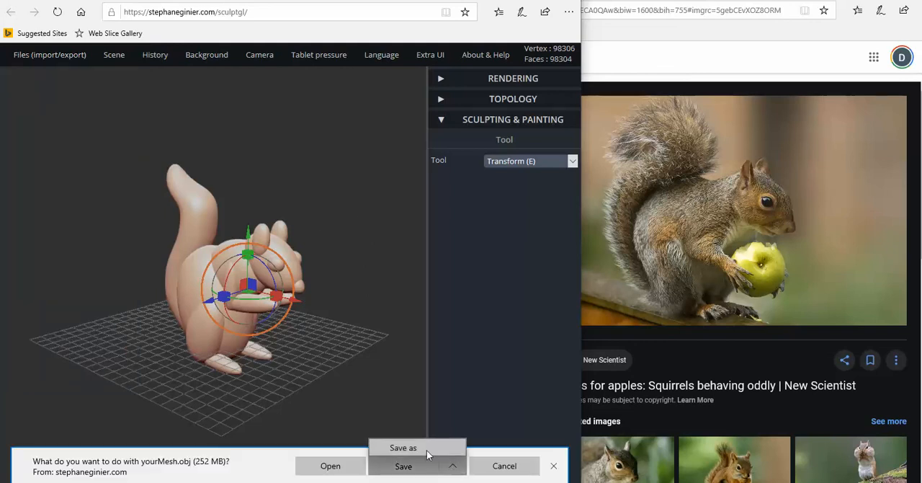
click(426, 444)
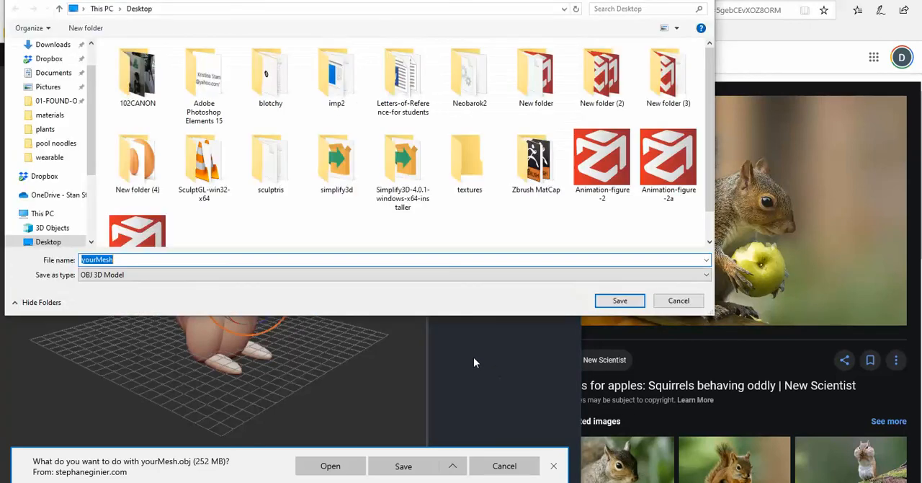
click(138, 260)
text(squirrel)
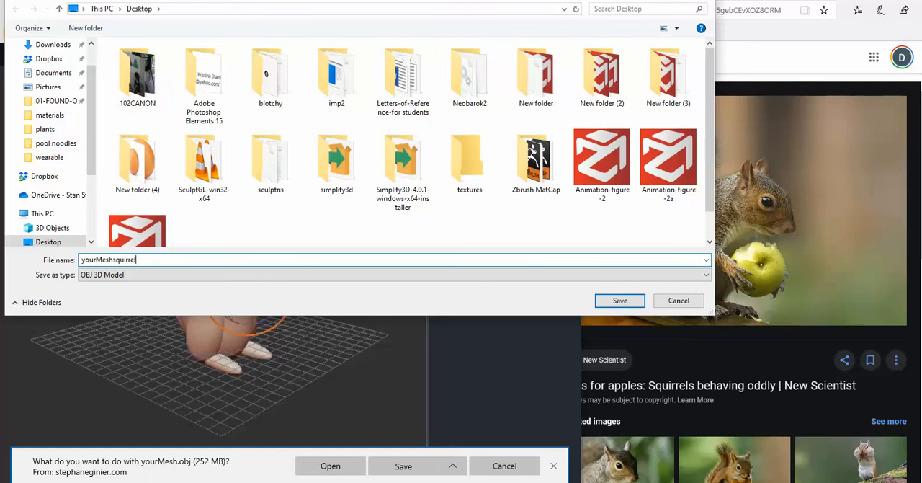
click(618, 300)
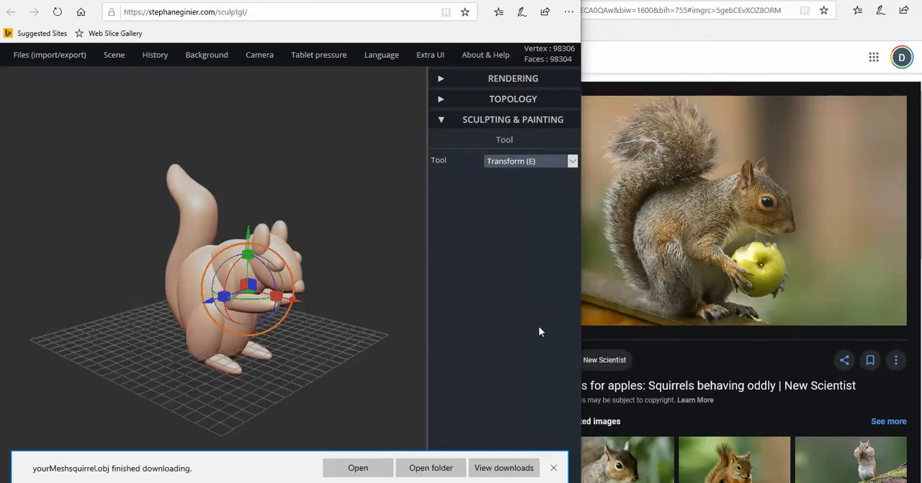
click(553, 467)
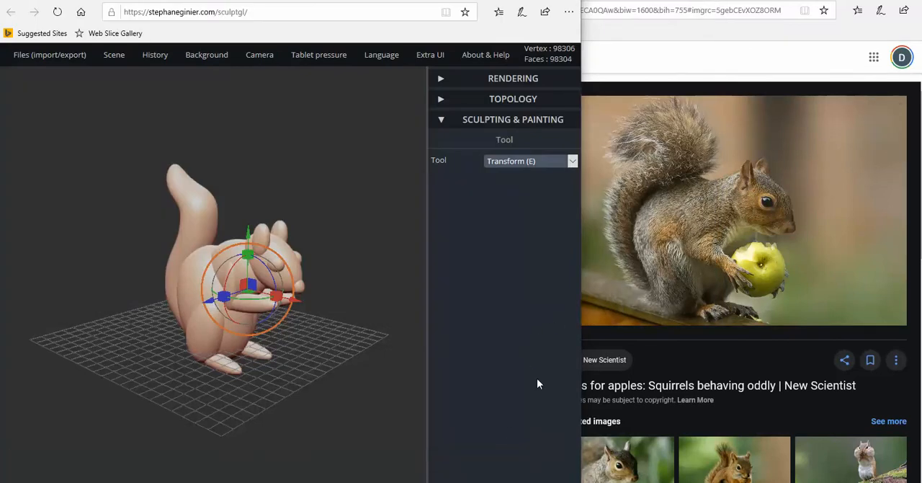
Merge the selected squirrel parts with voxel remeshing (quads) at resolution 252
click(502, 102)
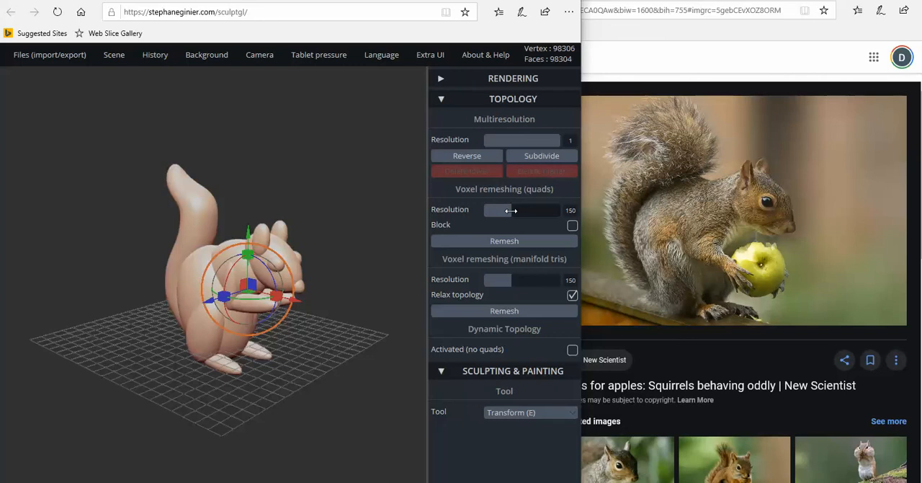
drag(511, 210, 533, 210)
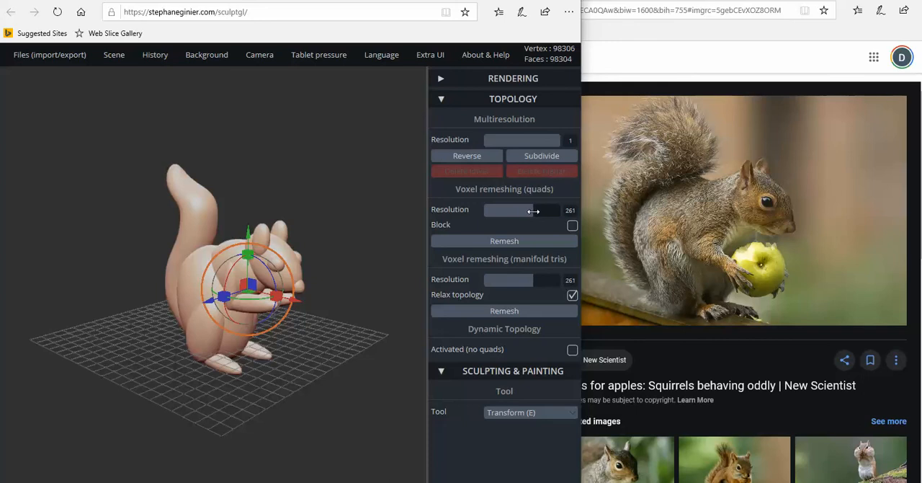
click(531, 211)
click(517, 243)
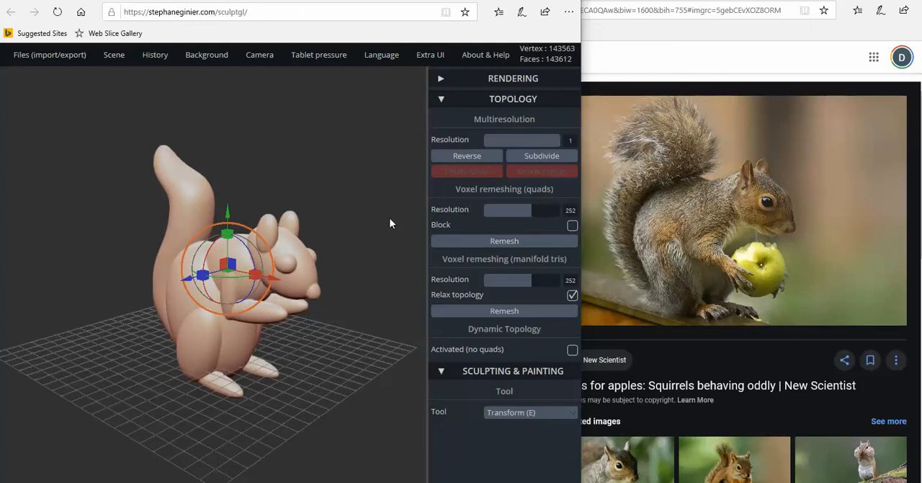
Enlarge the sculpting window and examine the remeshed squirrel up close and from the front and both sides
scroll(339, 183, up, 5)
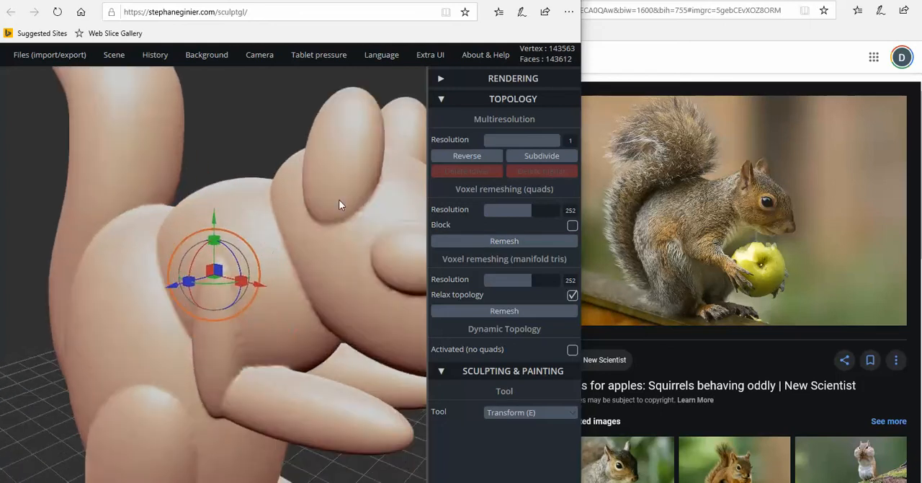
scroll(336, 205, down, 4)
drag(355, 247, 229, 258)
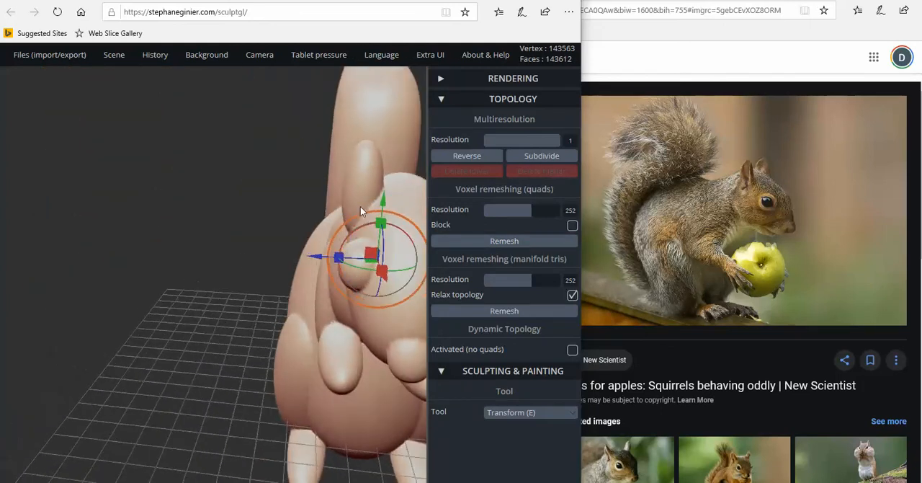
click(533, 0)
scroll(717, 311, down, 1)
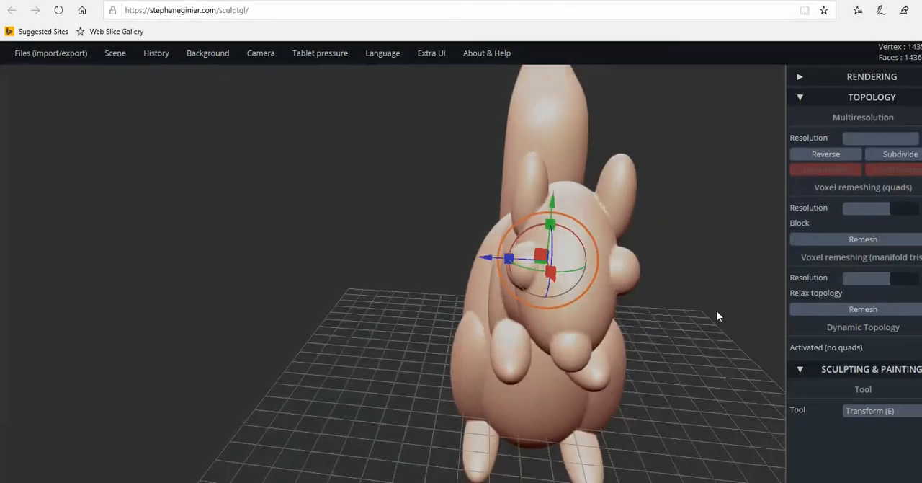
drag(717, 311, 423, 311)
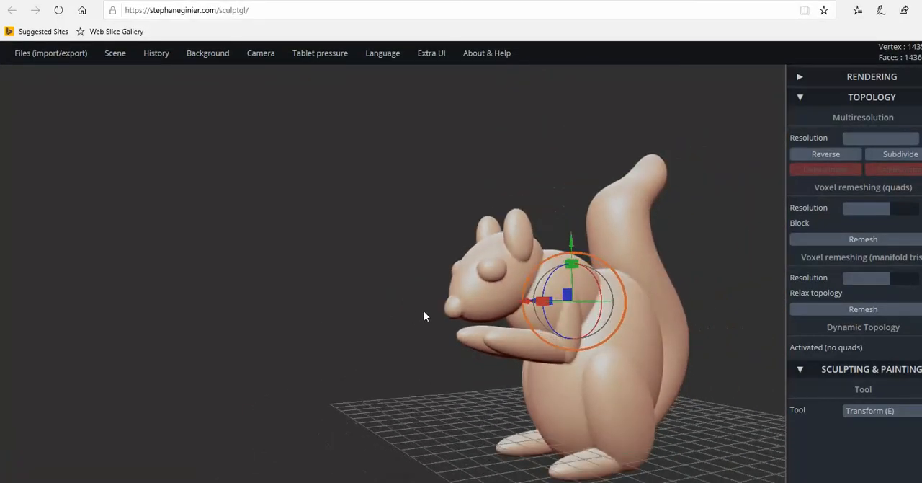
middle_drag(721, 267, 551, 211)
drag(584, 250, 747, 236)
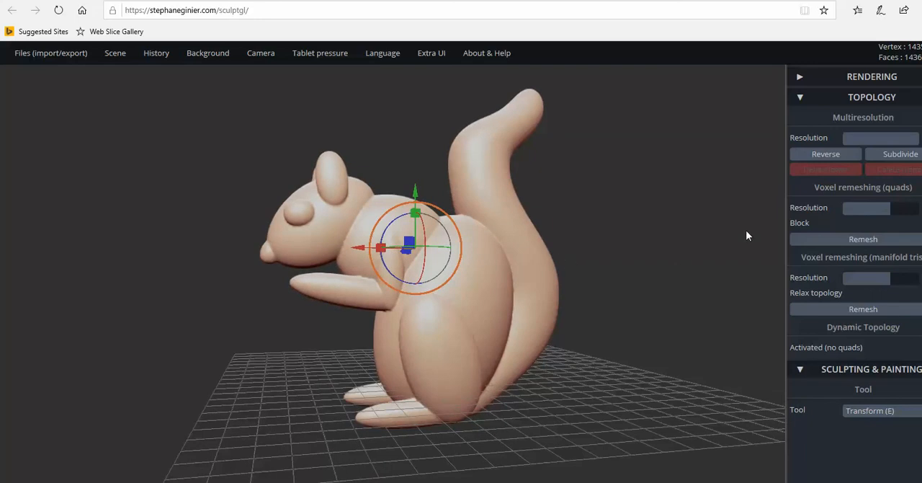
Switch to the Smooth tool, lower its intensity to about a quarter and turn on Symmetry
click(824, 97)
click(871, 160)
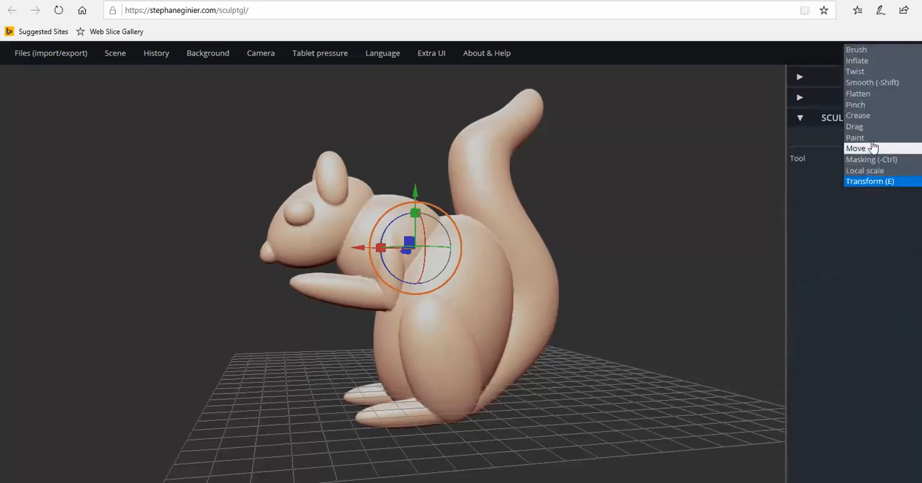
click(872, 83)
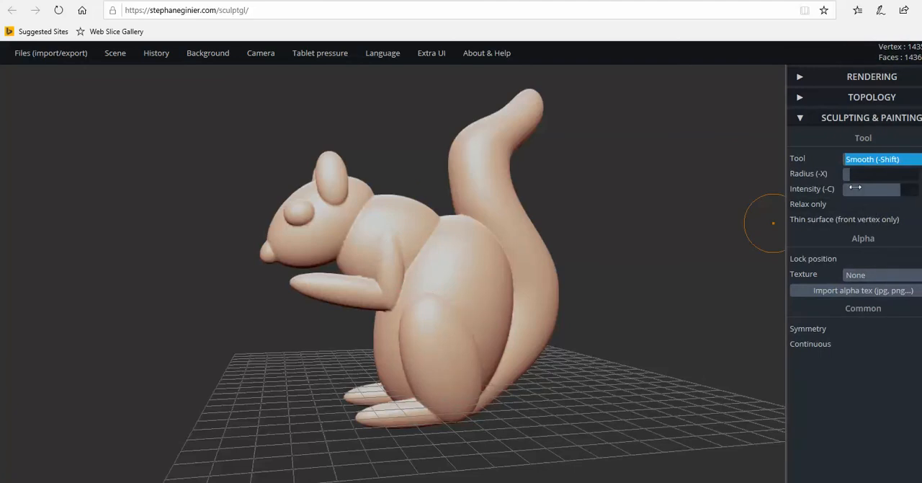
drag(899, 190, 859, 191)
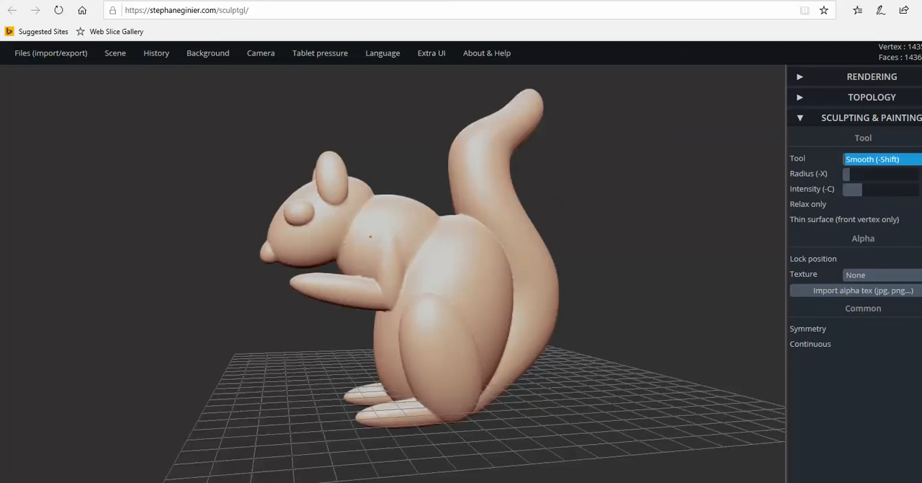
right_drag(354, 276, 702, 275)
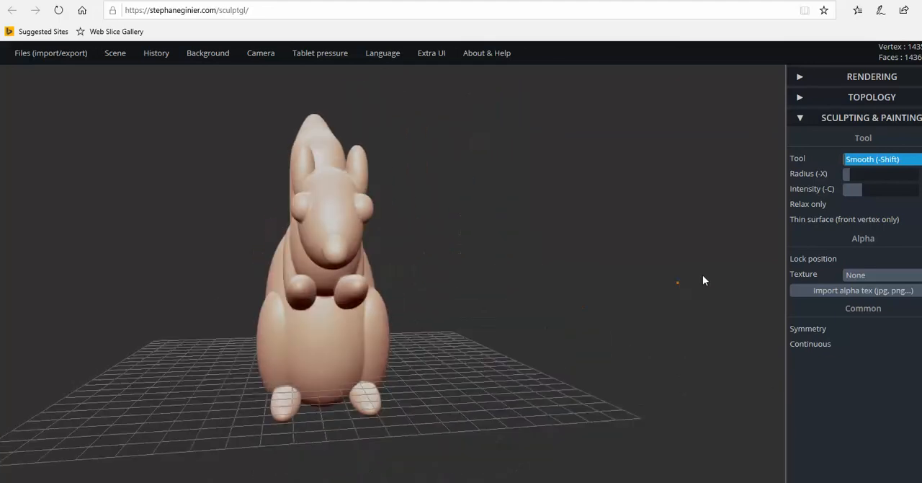
right_drag(421, 271, 595, 298)
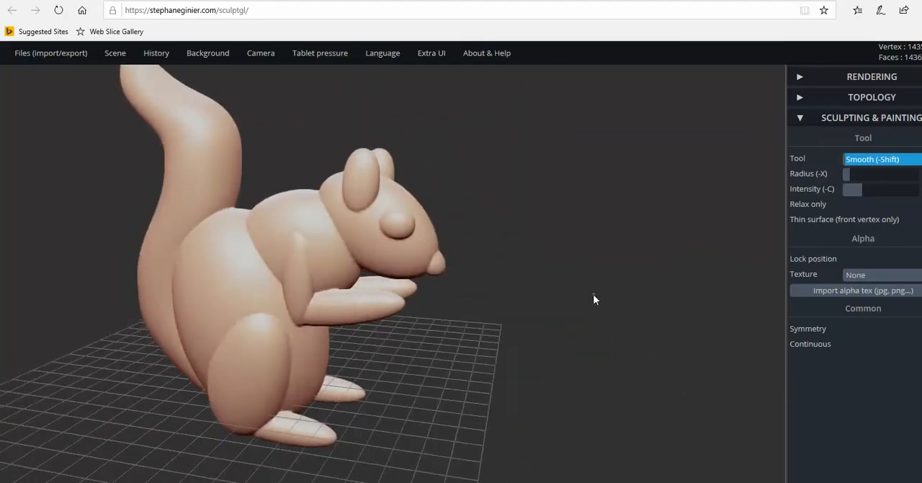
click(815, 334)
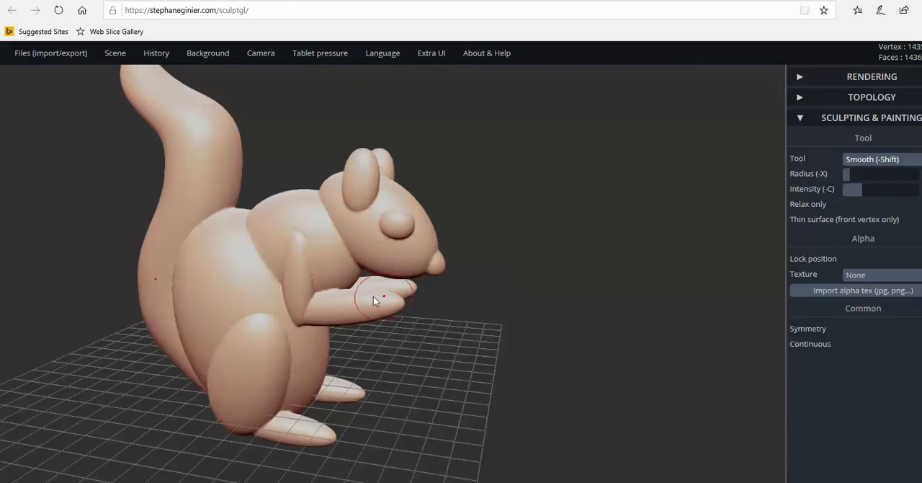
Check how the brush mirrors across the squirrel, and use Transform to rotate the whole model about a quarter turn around its vertical axis
mouse_move(371, 244)
right_down()
mouse_move(174, 270)
mouse_move(208, 285)
right_up()
right_drag(415, 351, 358, 346)
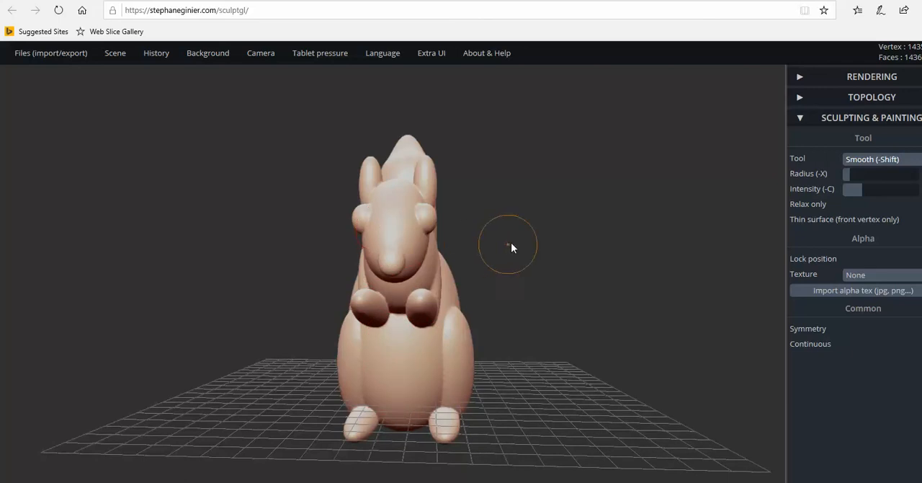
right_drag(684, 310, 435, 333)
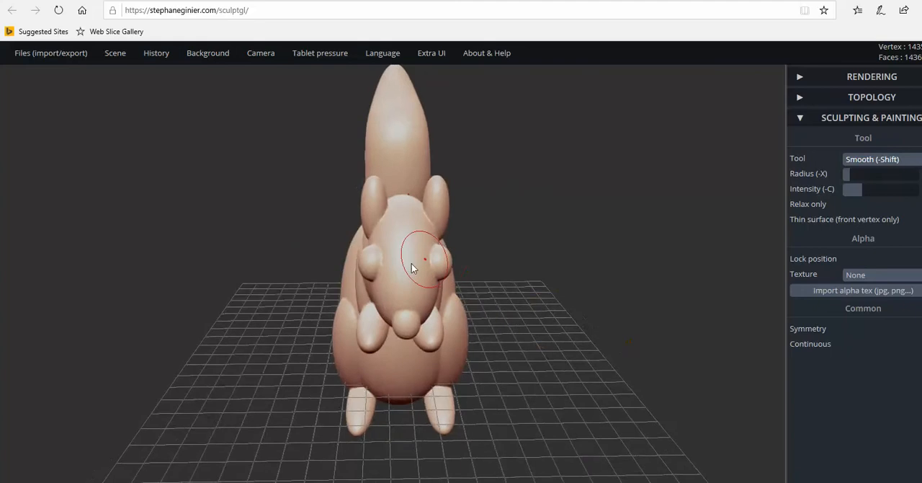
drag(495, 261, 240, 228)
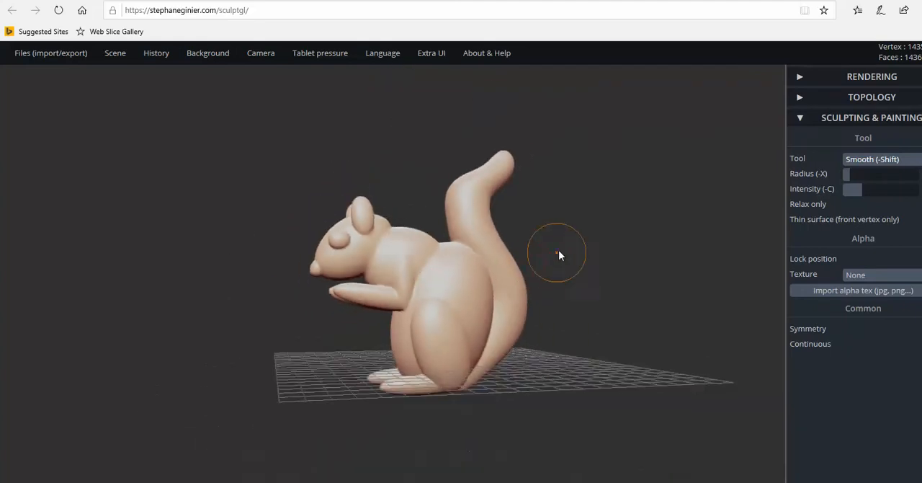
drag(558, 252, 529, 383)
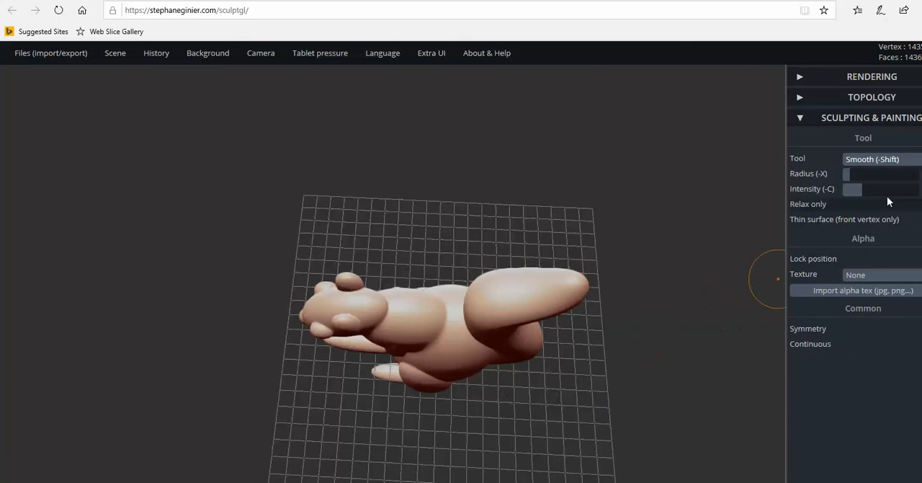
click(891, 161)
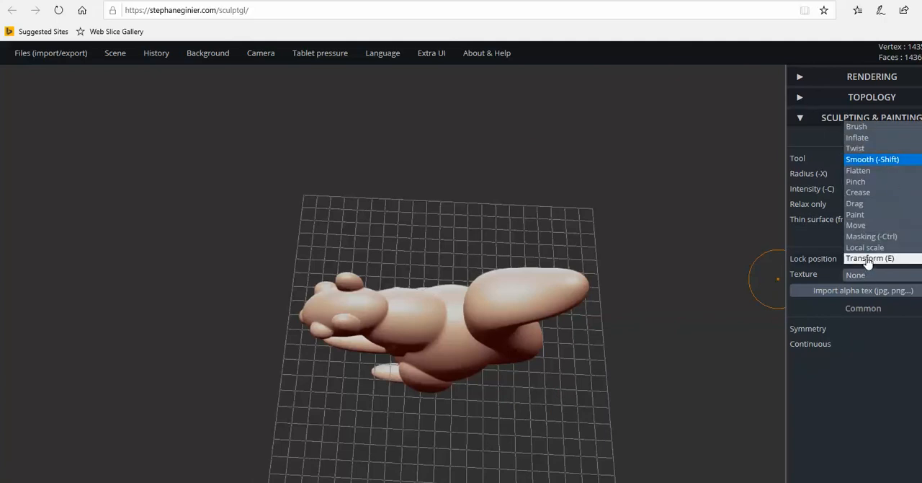
click(866, 254)
drag(615, 241, 530, 296)
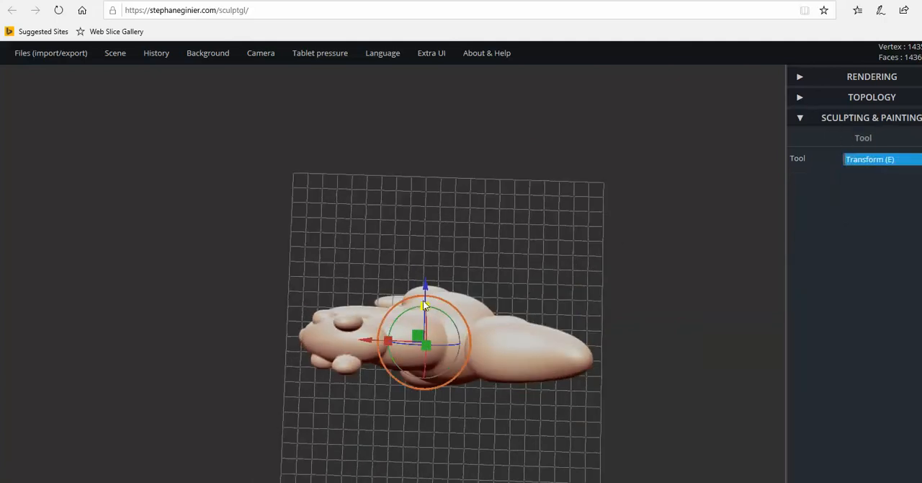
drag(413, 293, 396, 325)
drag(508, 325, 498, 193)
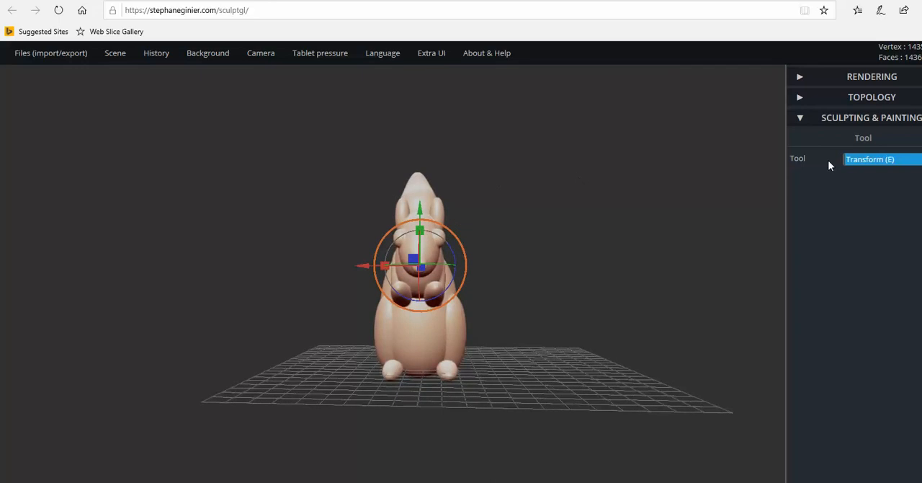
Switch to the Brush tool and check how its Symmetry mirrors the brush across the squirrel's head
click(891, 160)
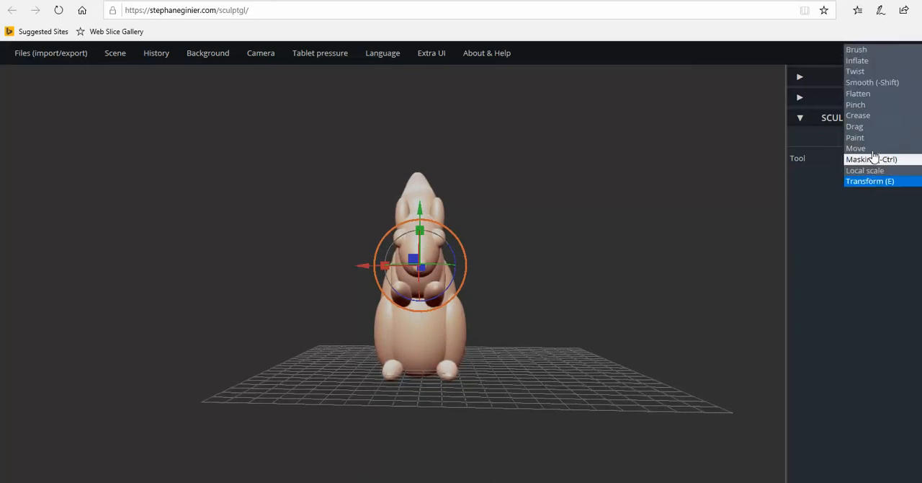
click(873, 50)
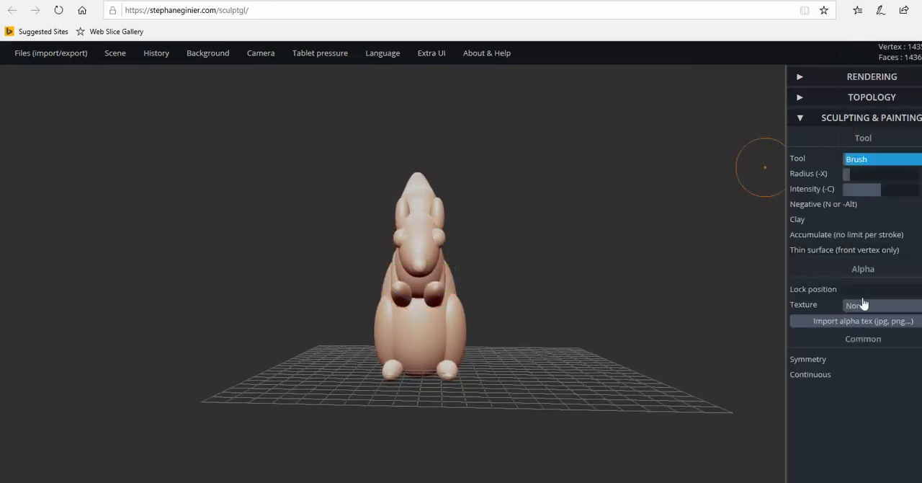
click(820, 365)
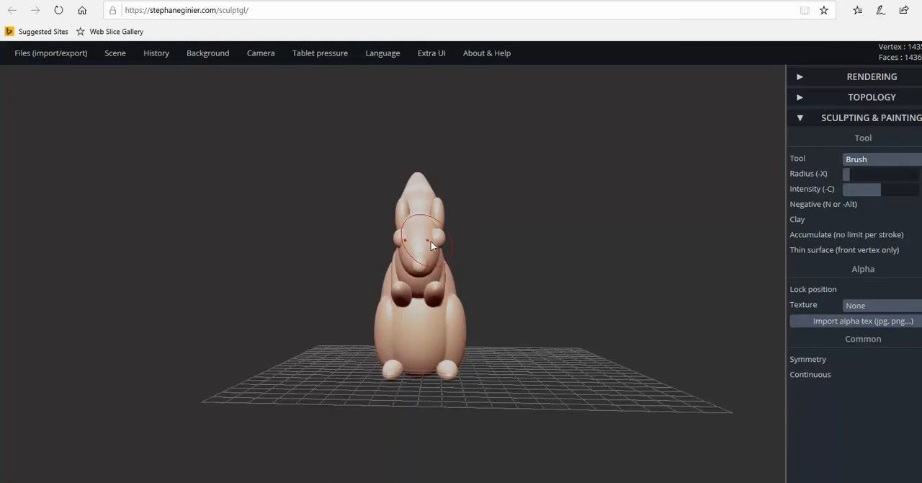
drag(496, 258, 749, 270)
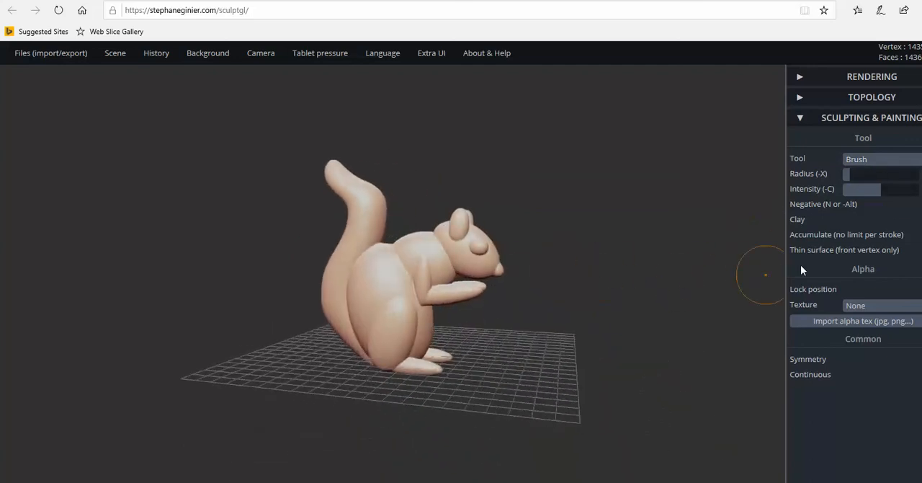
Switch to the Smooth tool and blend the seams between the squirrel's thighs, haunches and upper body symmetrically
click(875, 164)
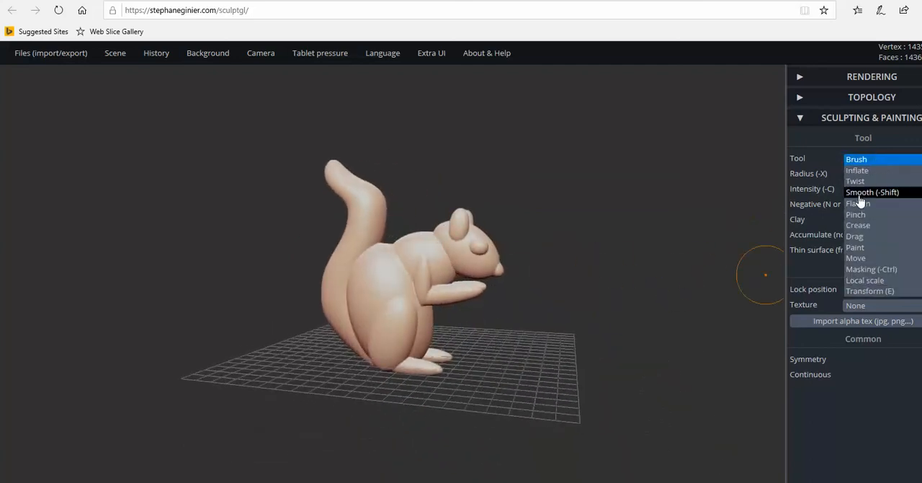
click(868, 193)
drag(417, 295, 405, 283)
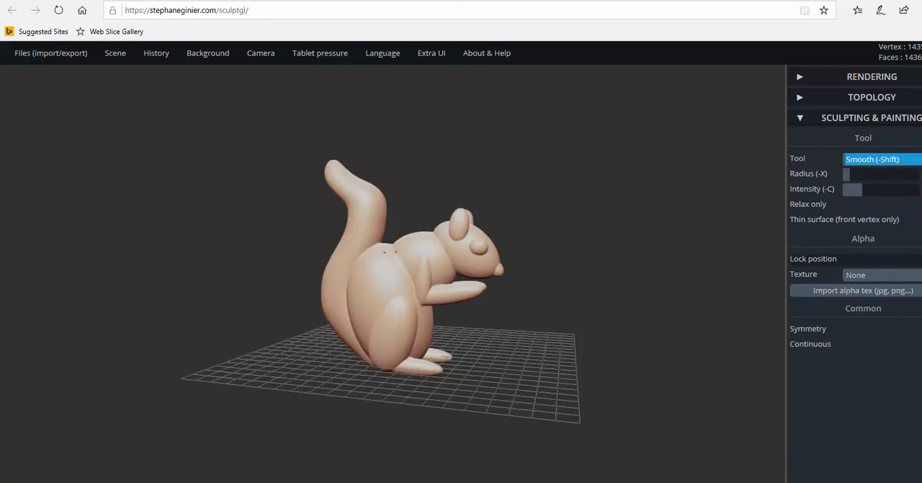
drag(442, 245, 445, 254)
right_drag(437, 279, 371, 315)
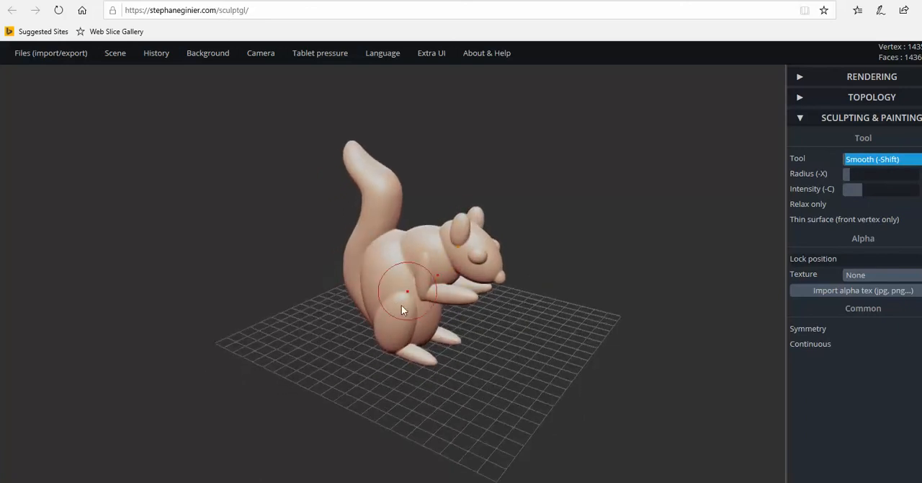
mouse_move(402, 309)
mouse_down()
mouse_move(402, 297)
mouse_move(404, 317)
mouse_up()
mouse_move(403, 317)
right_down()
mouse_move(329, 276)
mouse_move(411, 297)
mouse_move(426, 319)
mouse_move(390, 264)
right_up()
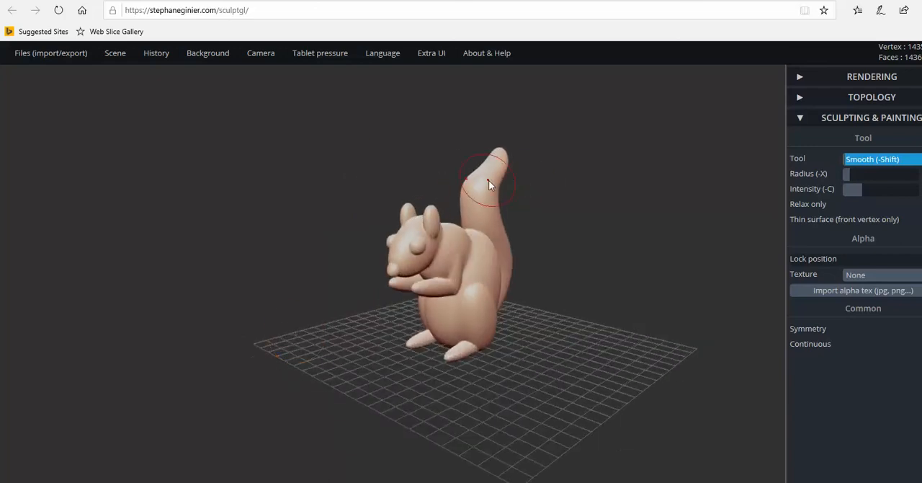
mouse_move(522, 227)
right_down()
mouse_move(545, 304)
mouse_move(605, 269)
mouse_move(539, 267)
mouse_move(606, 288)
mouse_move(620, 273)
mouse_move(624, 238)
mouse_move(482, 296)
mouse_move(262, 245)
mouse_move(297, 252)
mouse_move(293, 232)
mouse_move(195, 226)
mouse_move(180, 237)
mouse_move(186, 231)
right_up()
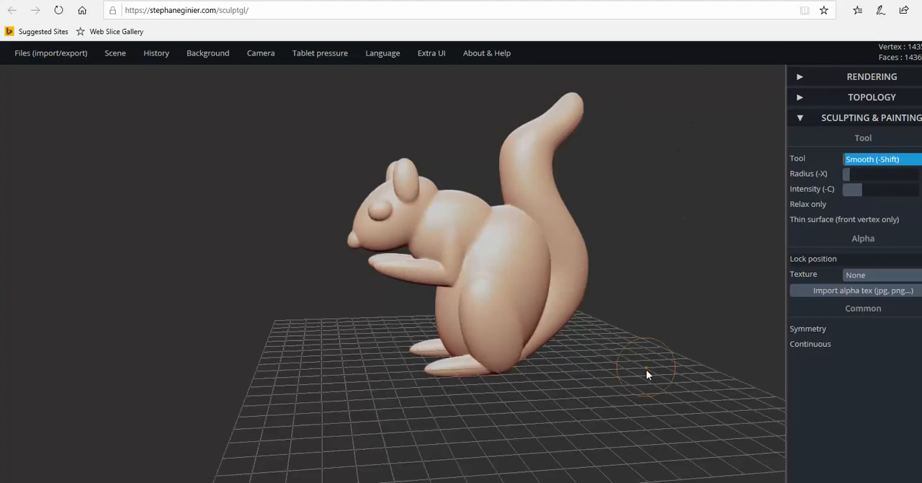